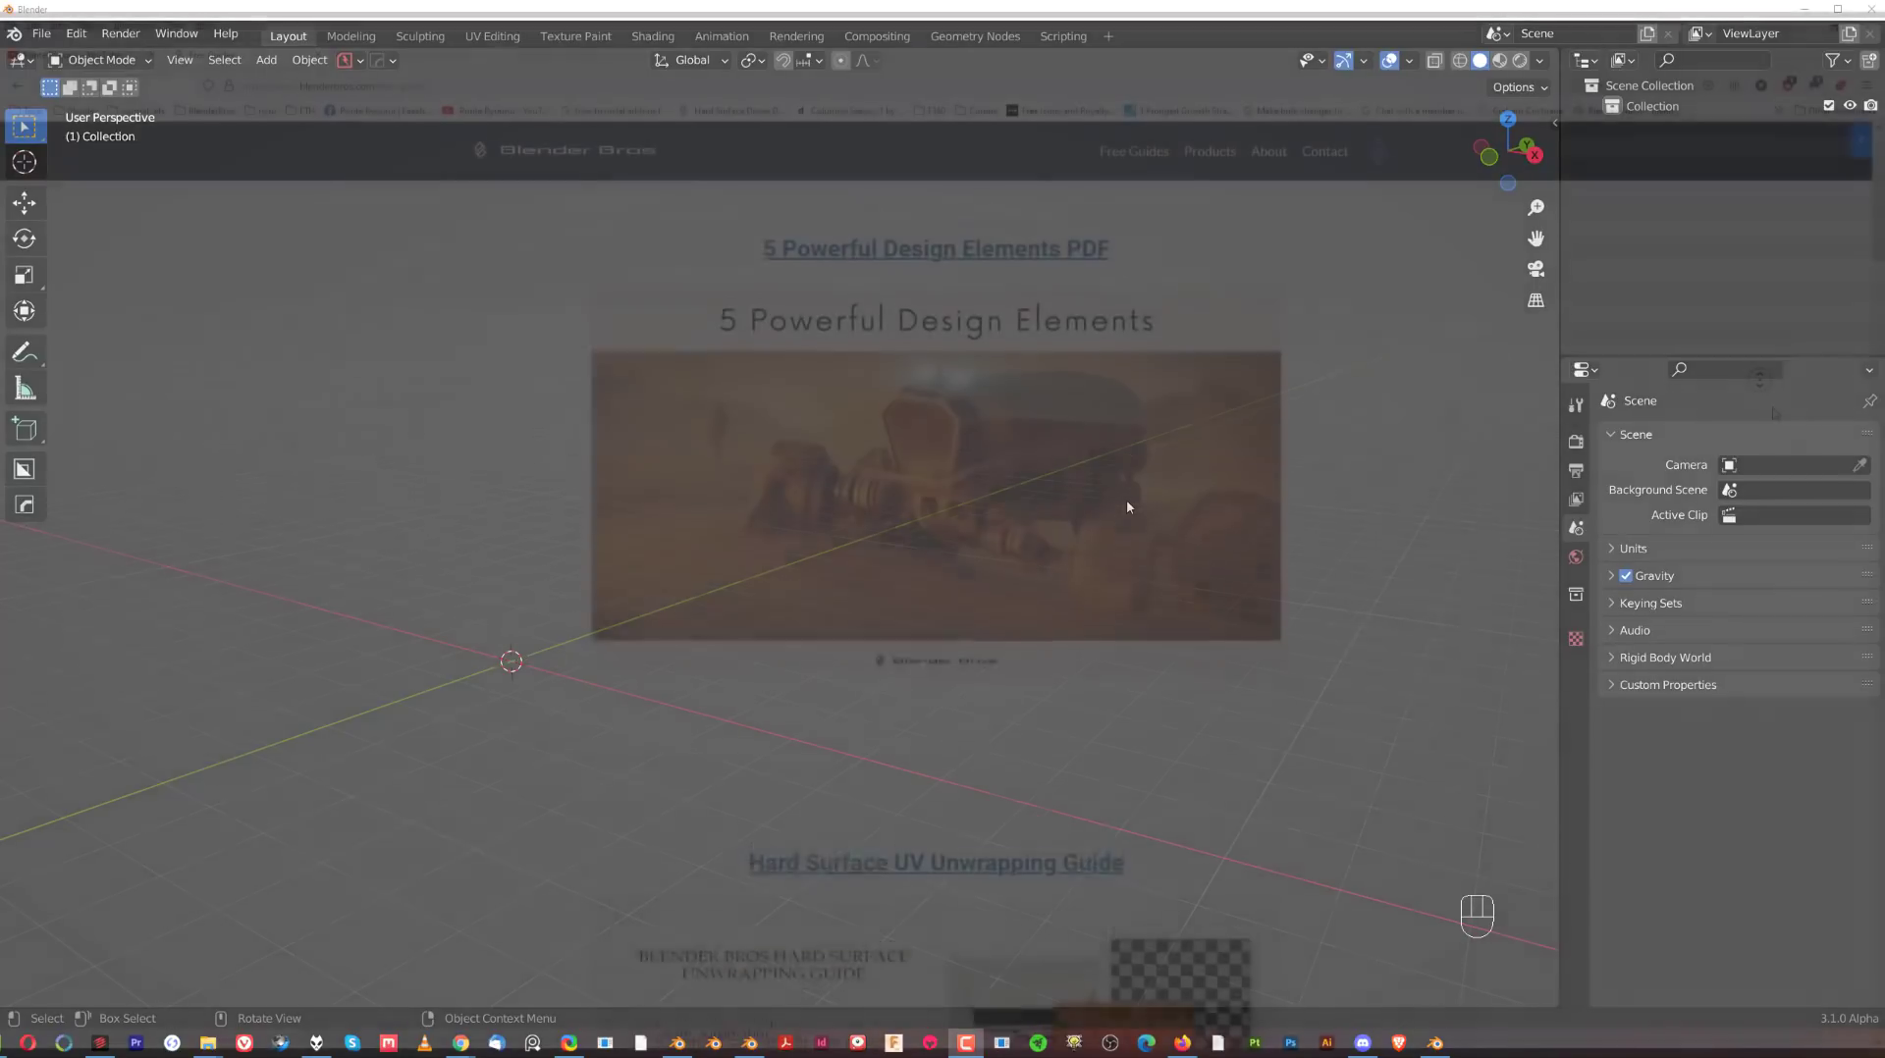
Switch to Firefox, open Blender's download page and view the experimental daily builds, including 3.1.0 Beta.
middle_click(1759, 380)
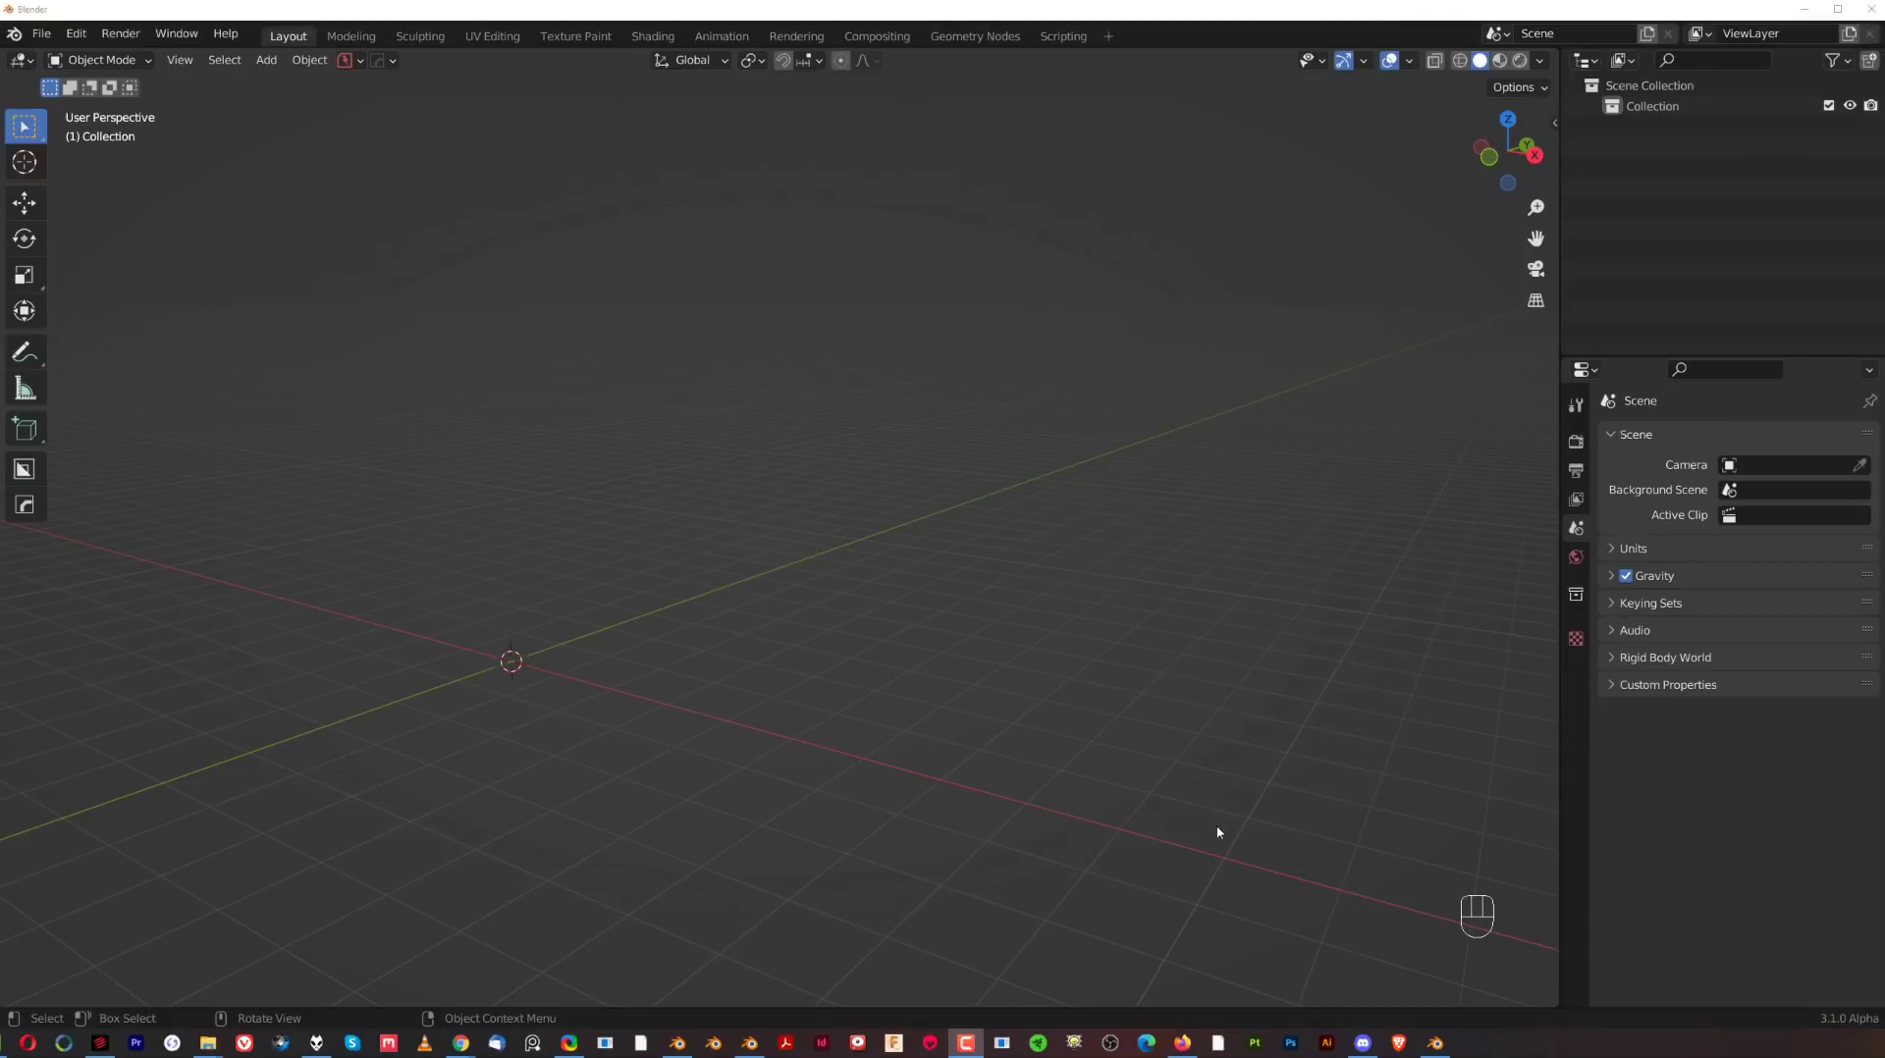
left_click(1182, 1043)
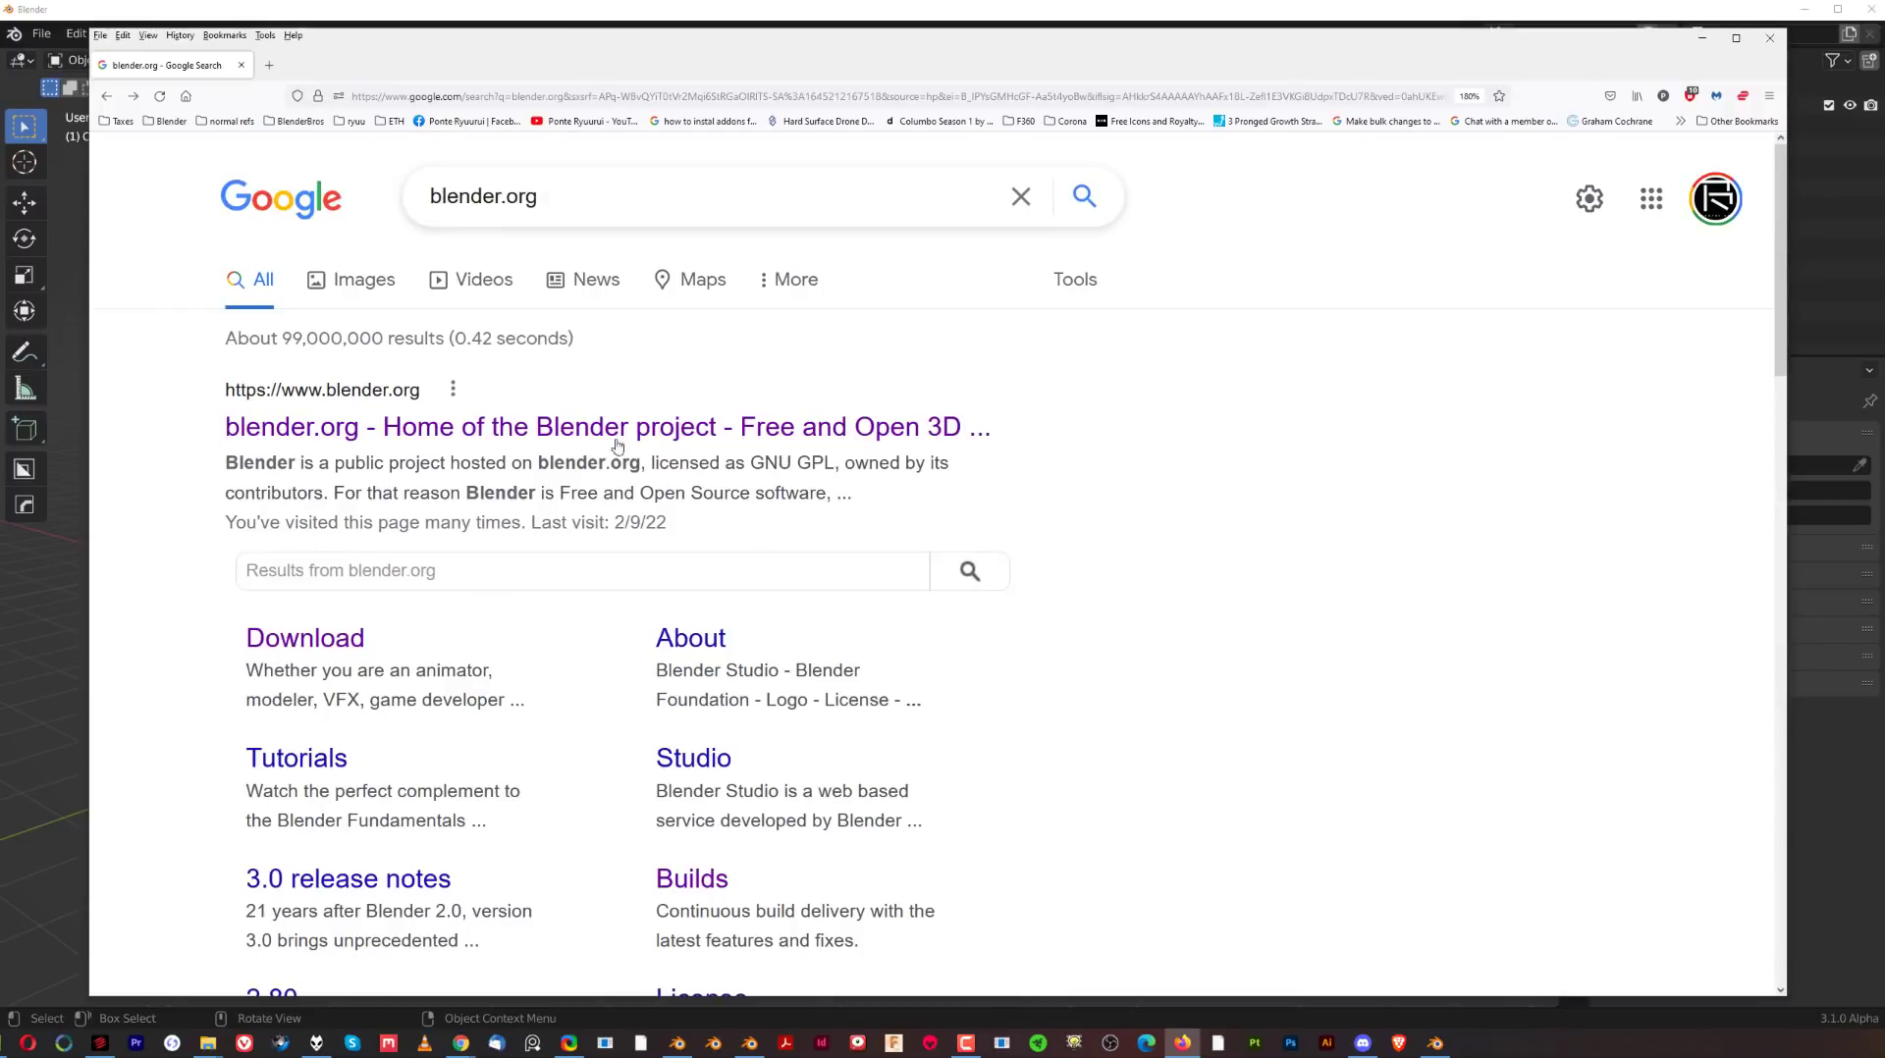
left_click(305, 640)
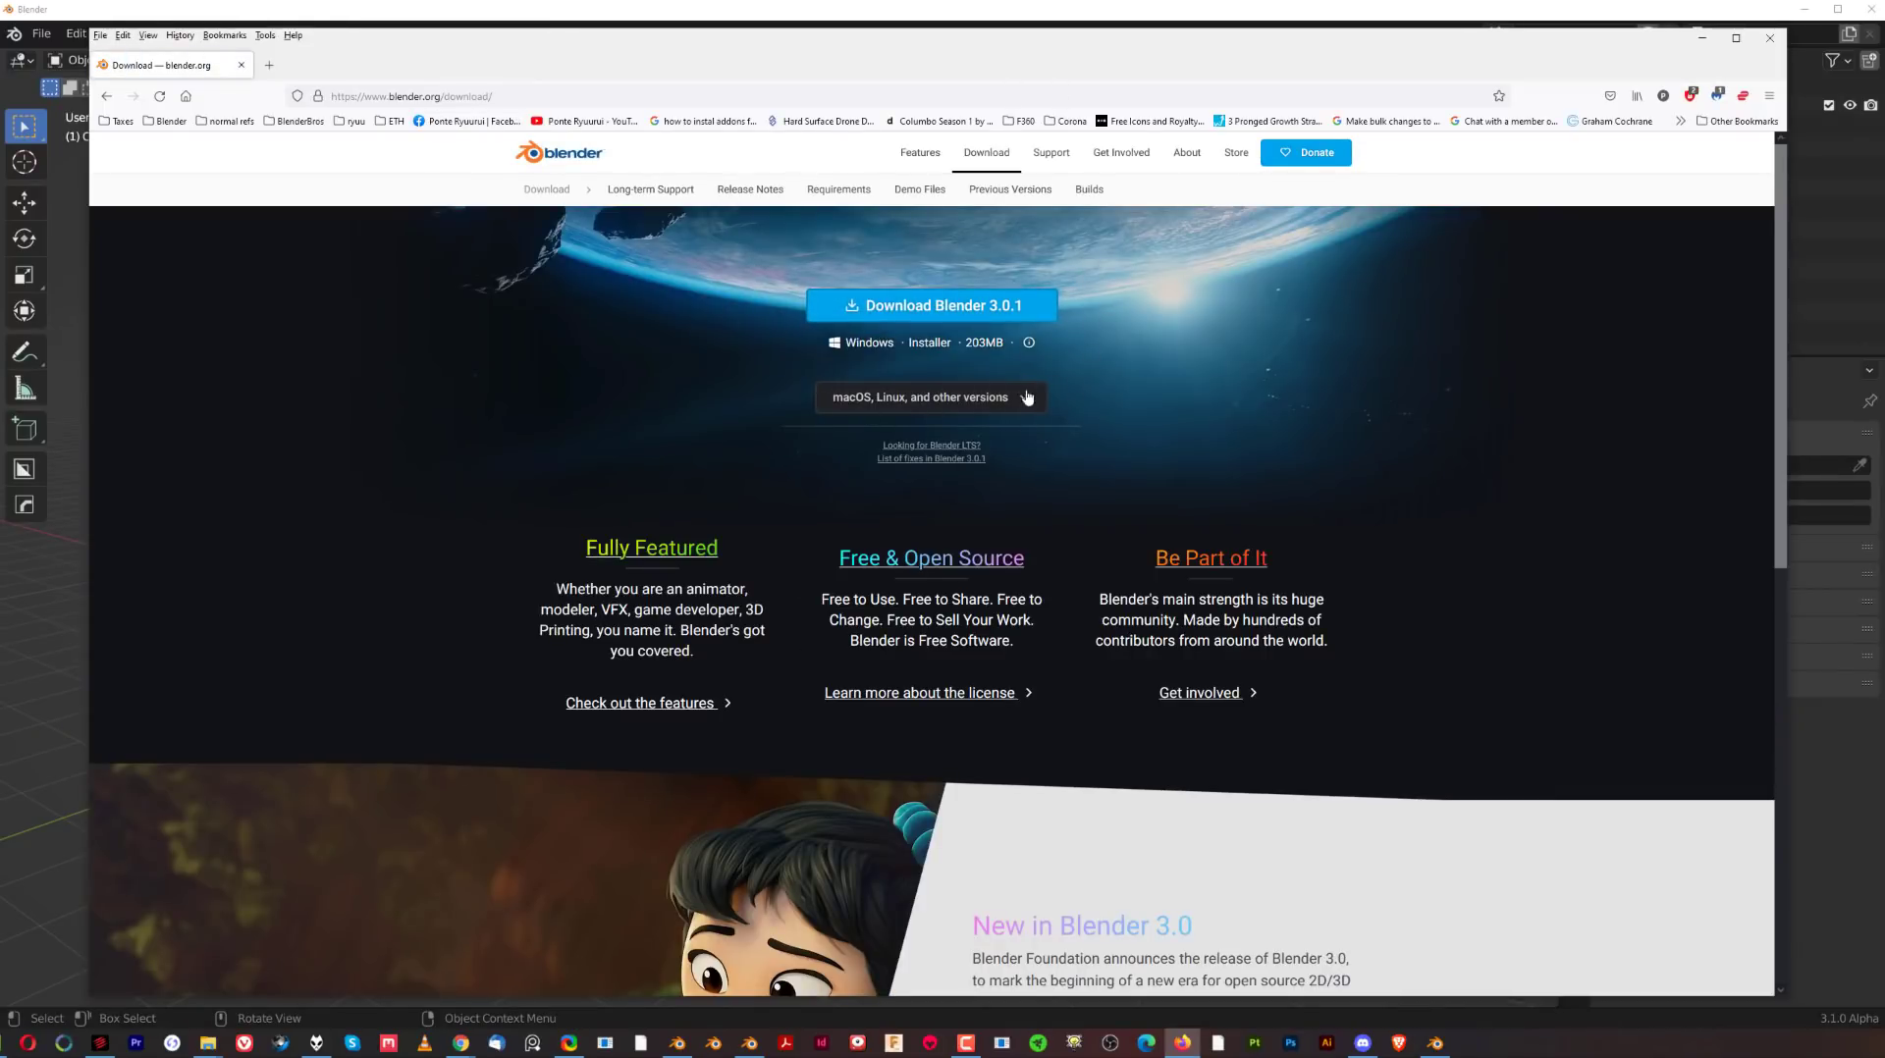
scroll(933, 575, "down", 8)
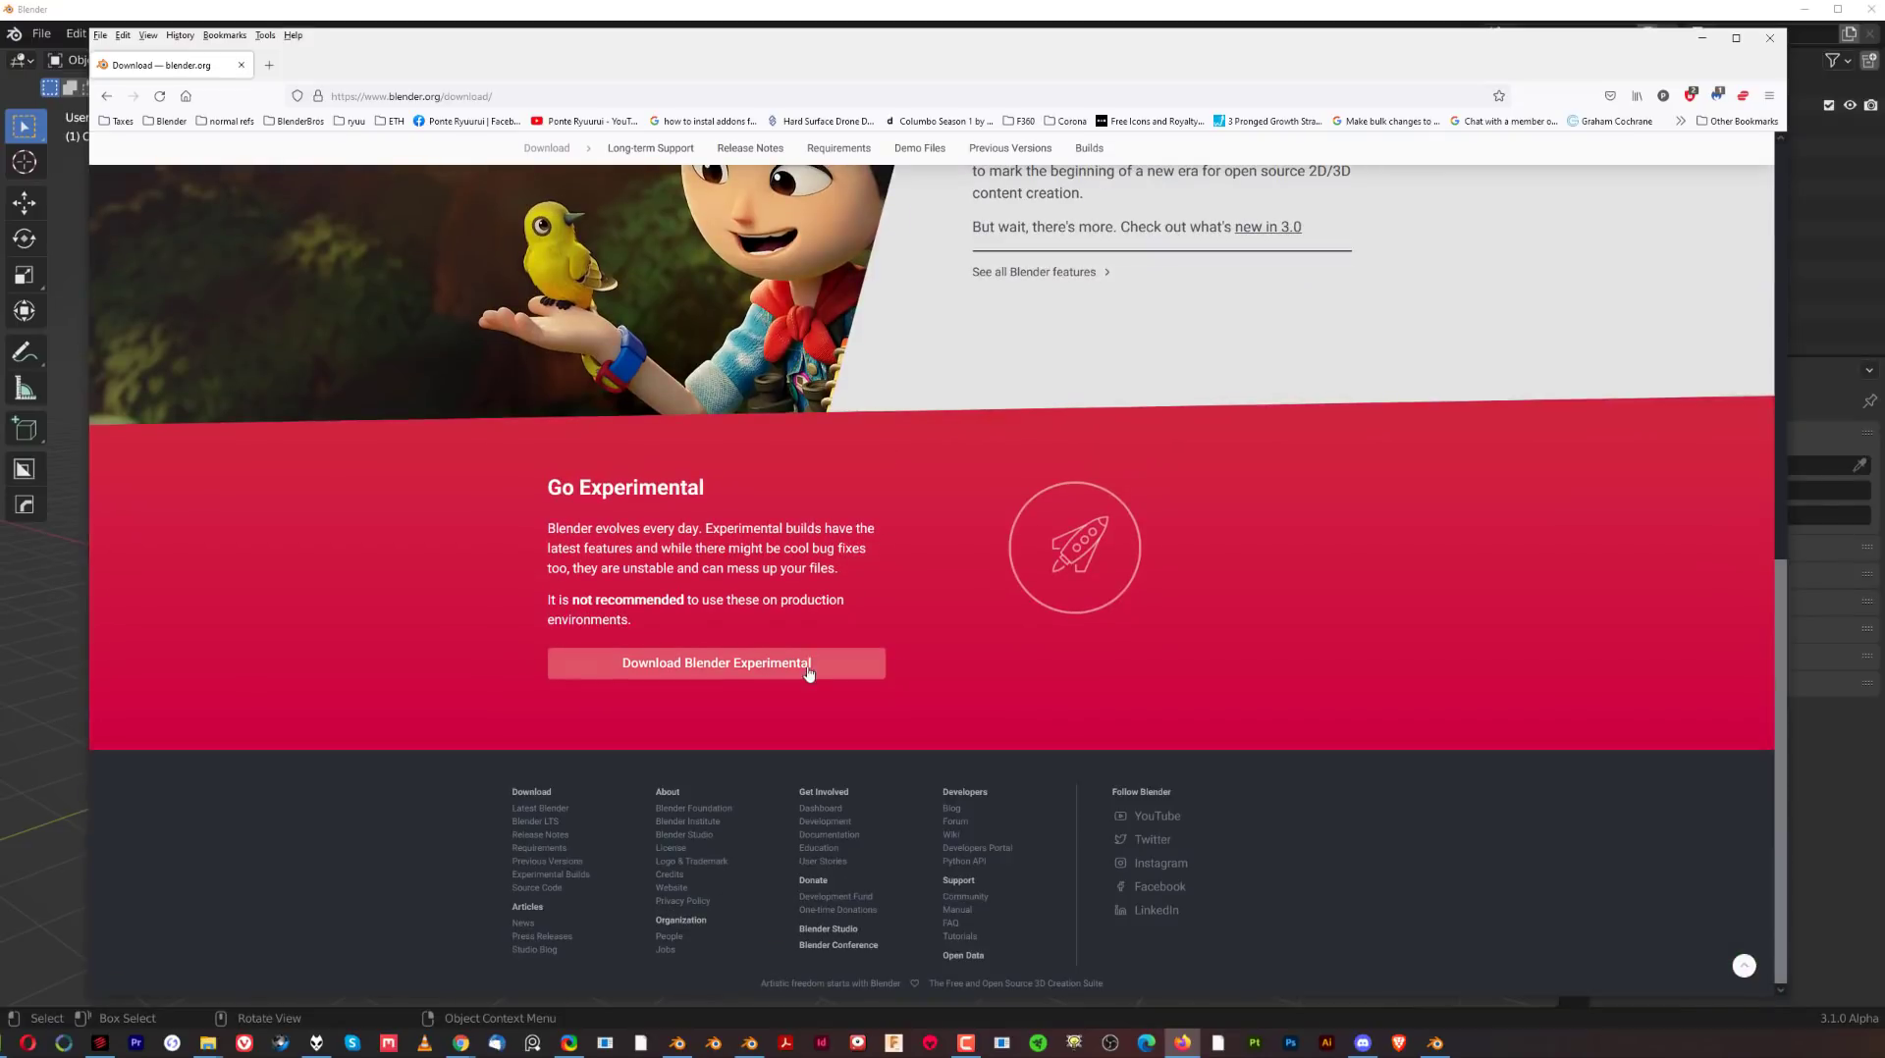
left_click(809, 672)
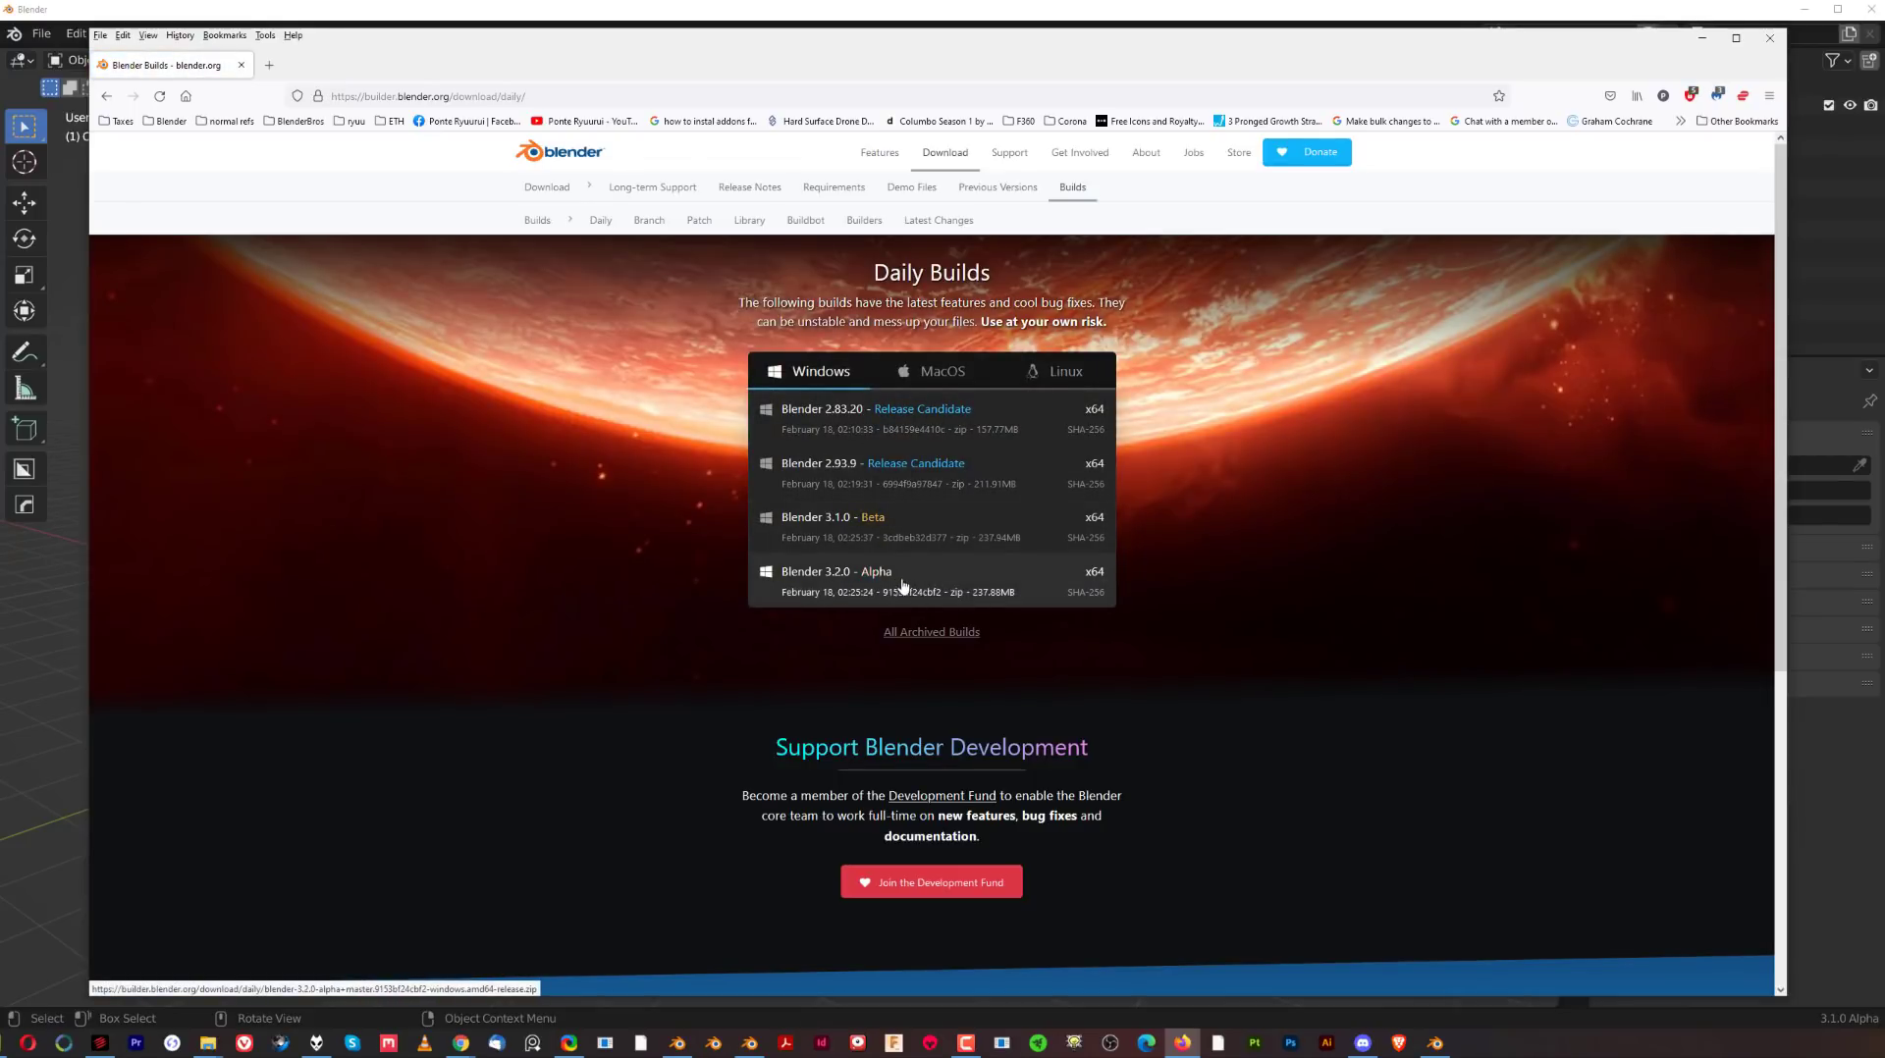
left_click(1702, 37)
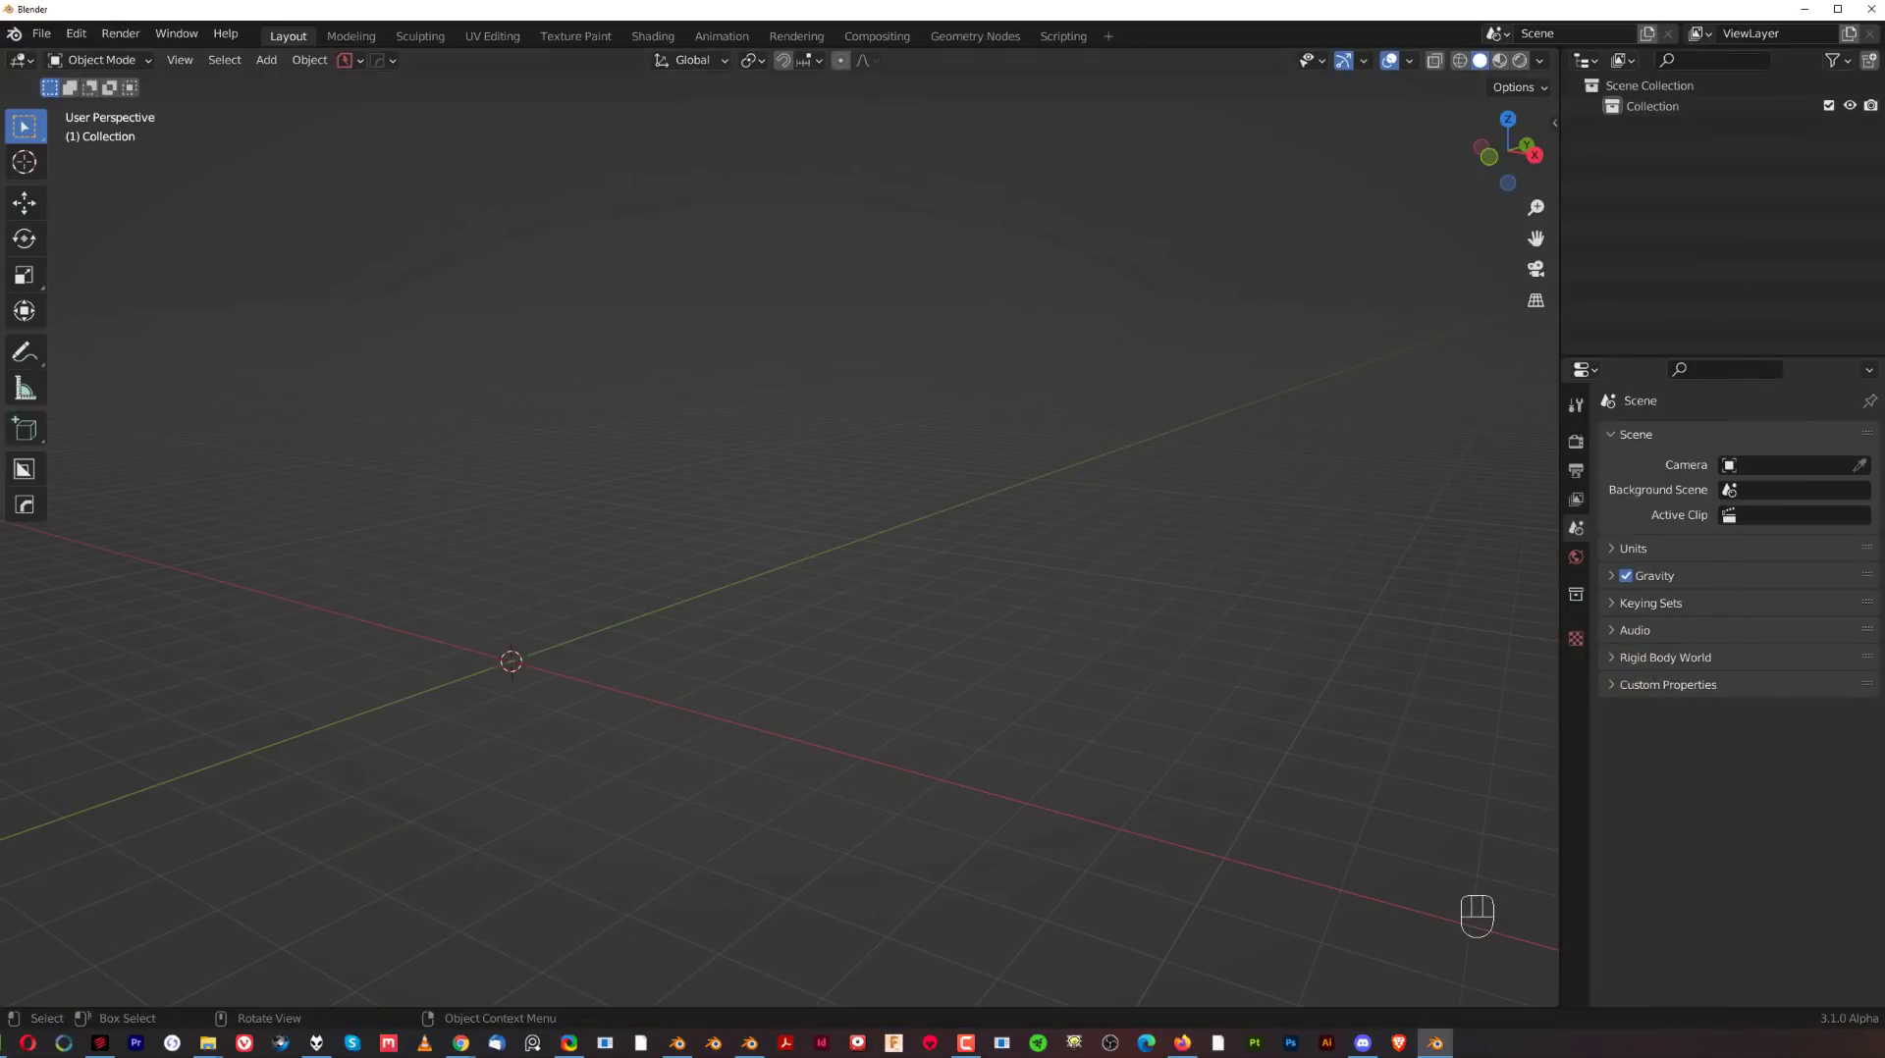
Switch to File Explorer and launch blender.exe from the blender-3.1.0 folder.
left_click(208, 1043)
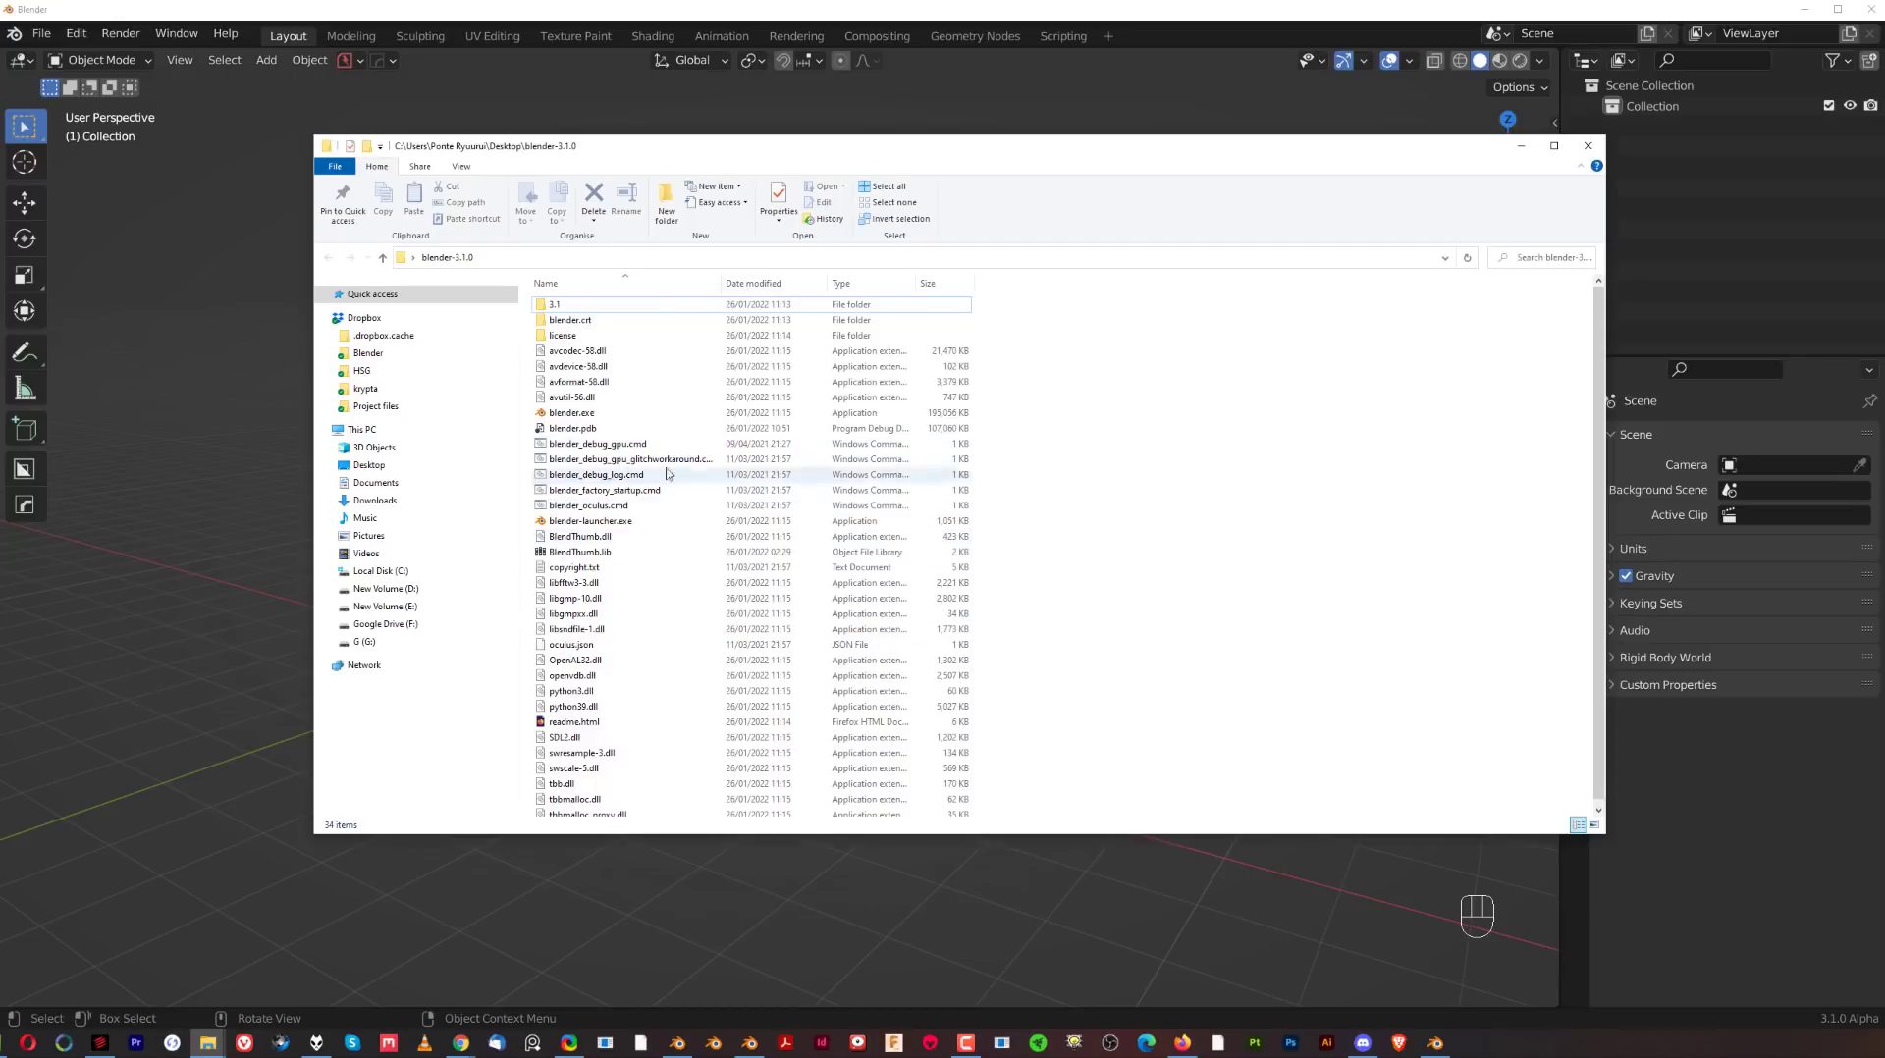
left_click(568, 397)
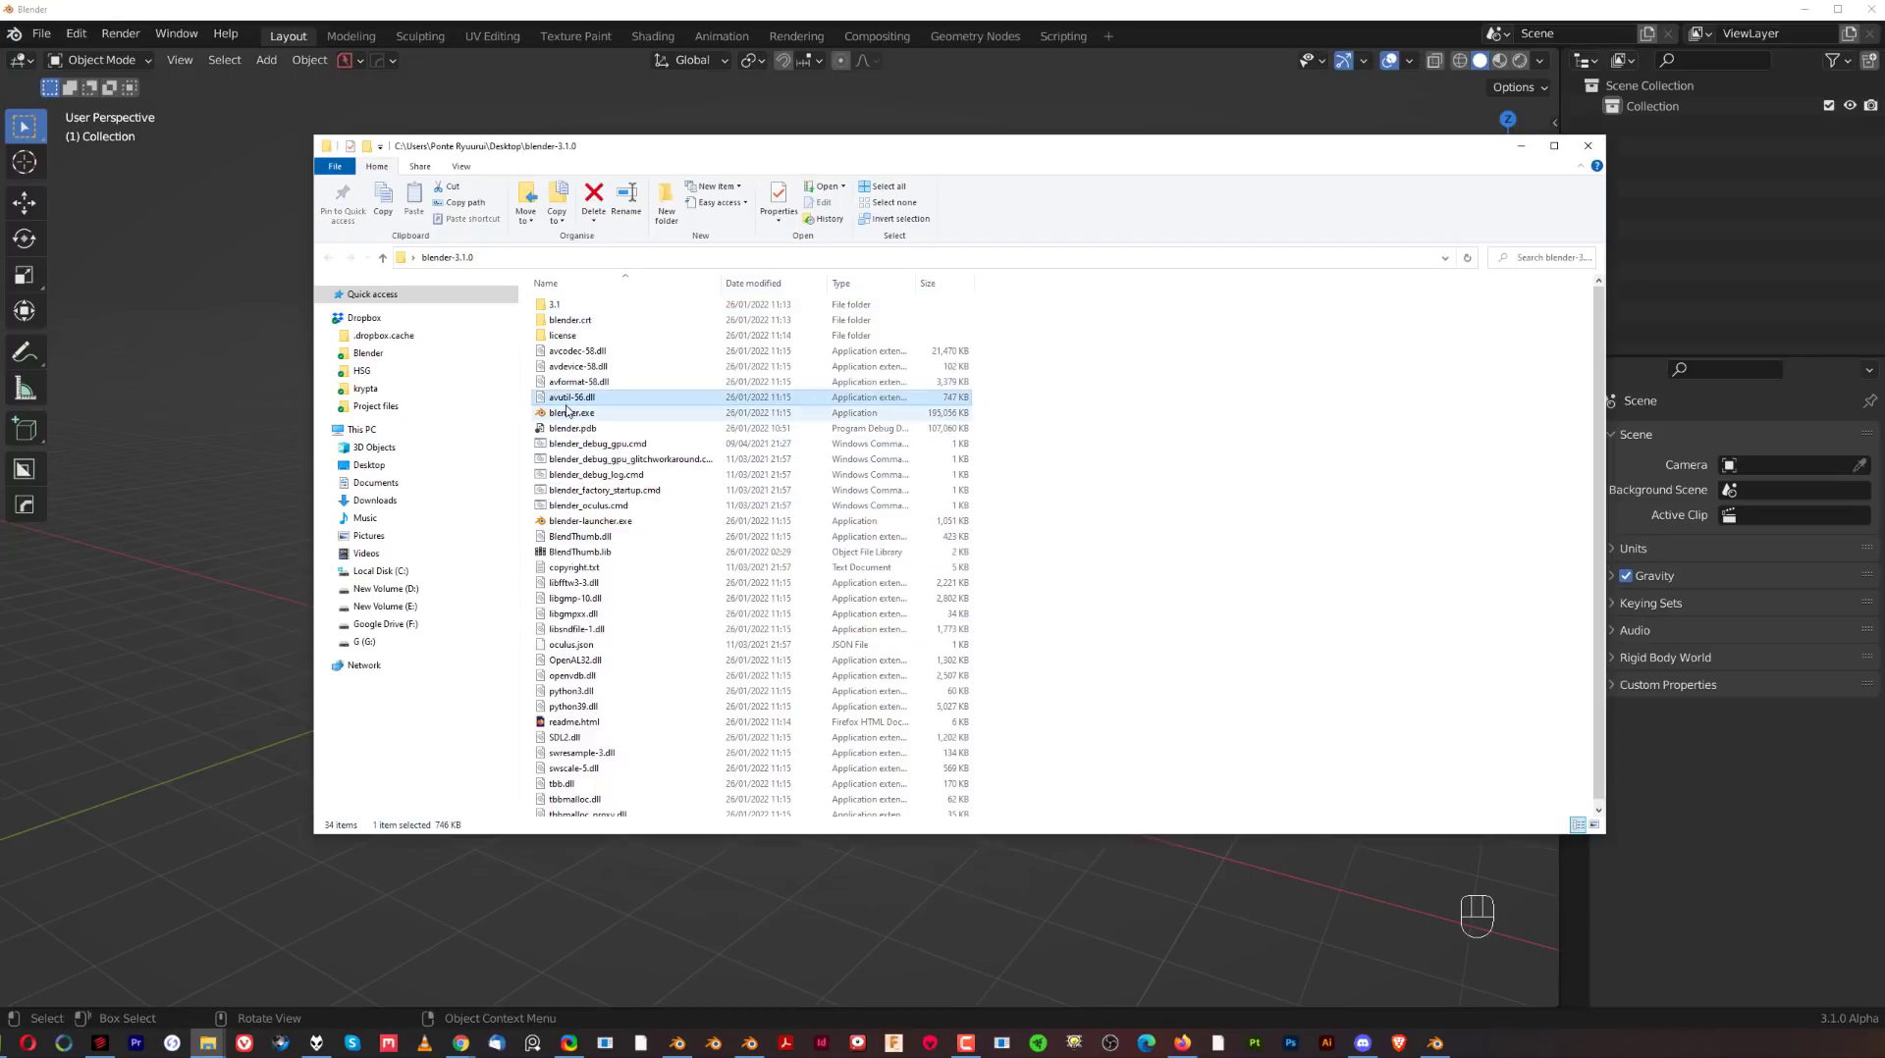
double_click(570, 413)
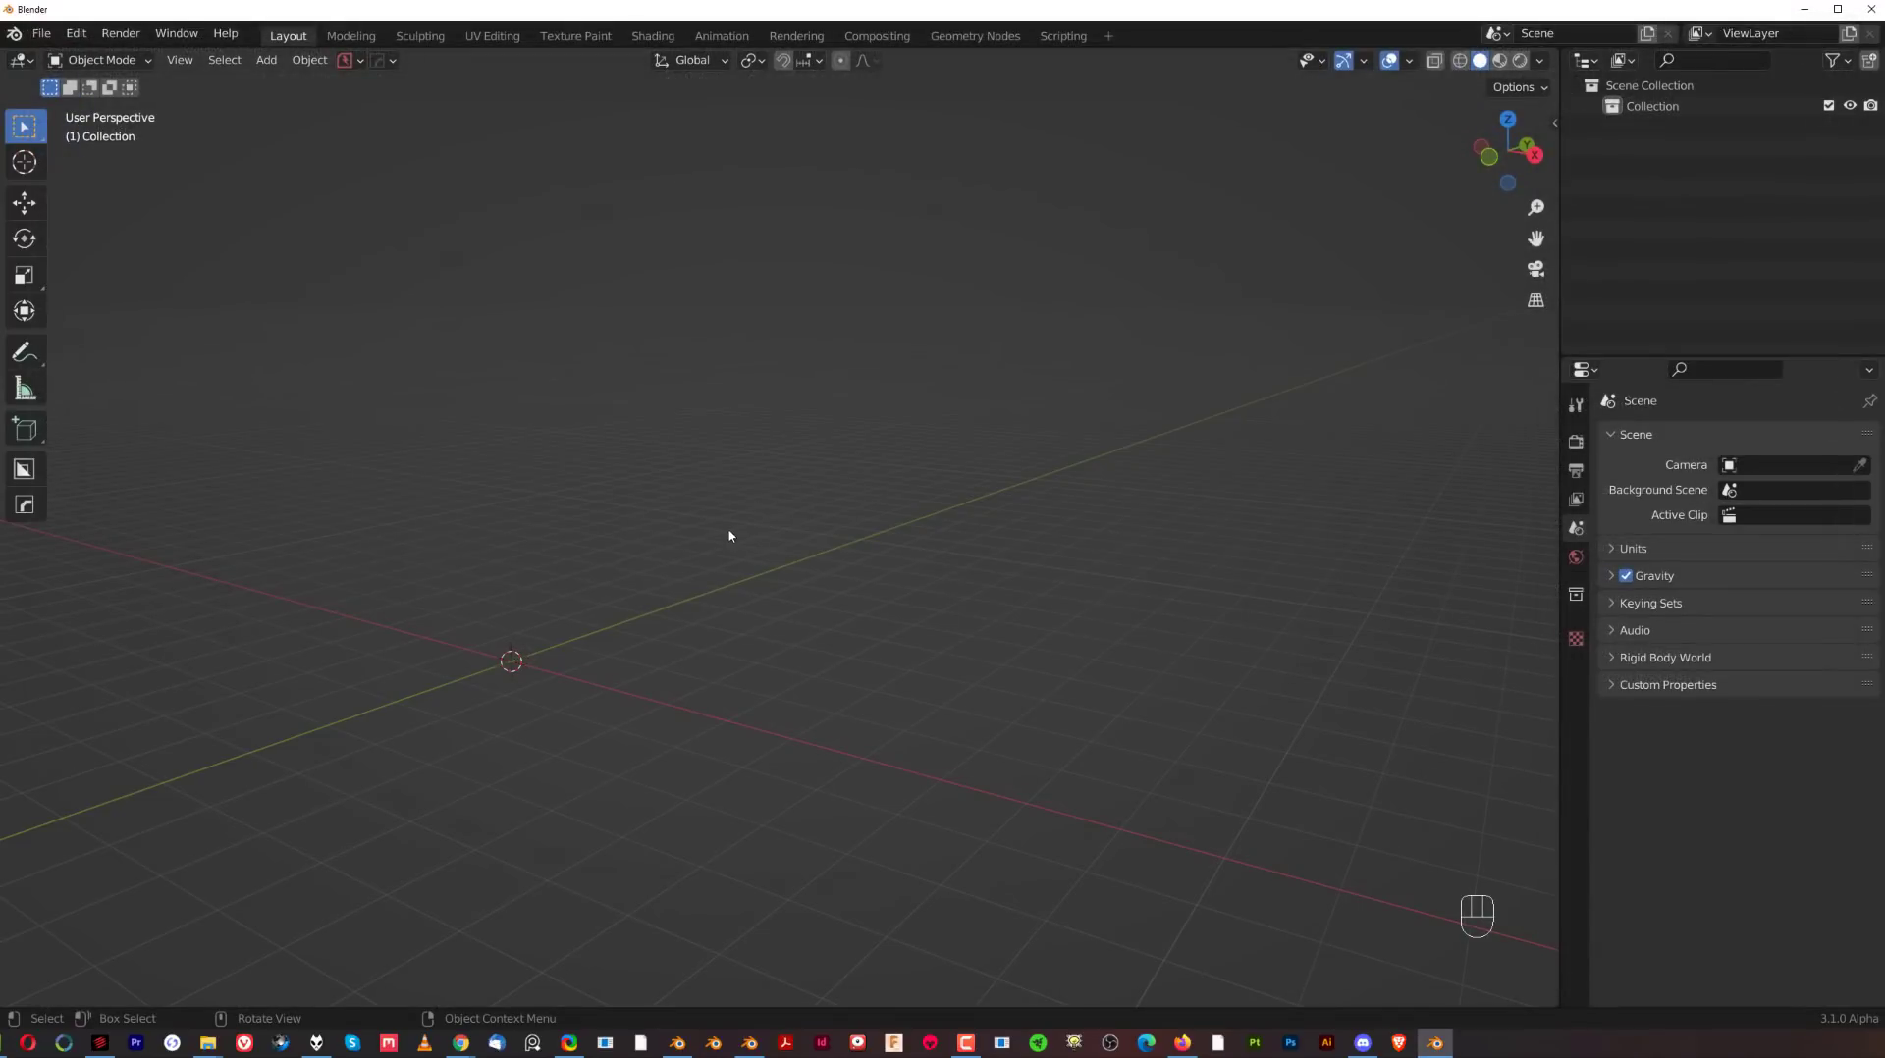
Add a cube mesh to the empty scene.
middle_click_drag(770, 585, 838, 546, "shift")
key("shift+a")
mouse_move(782, 548)
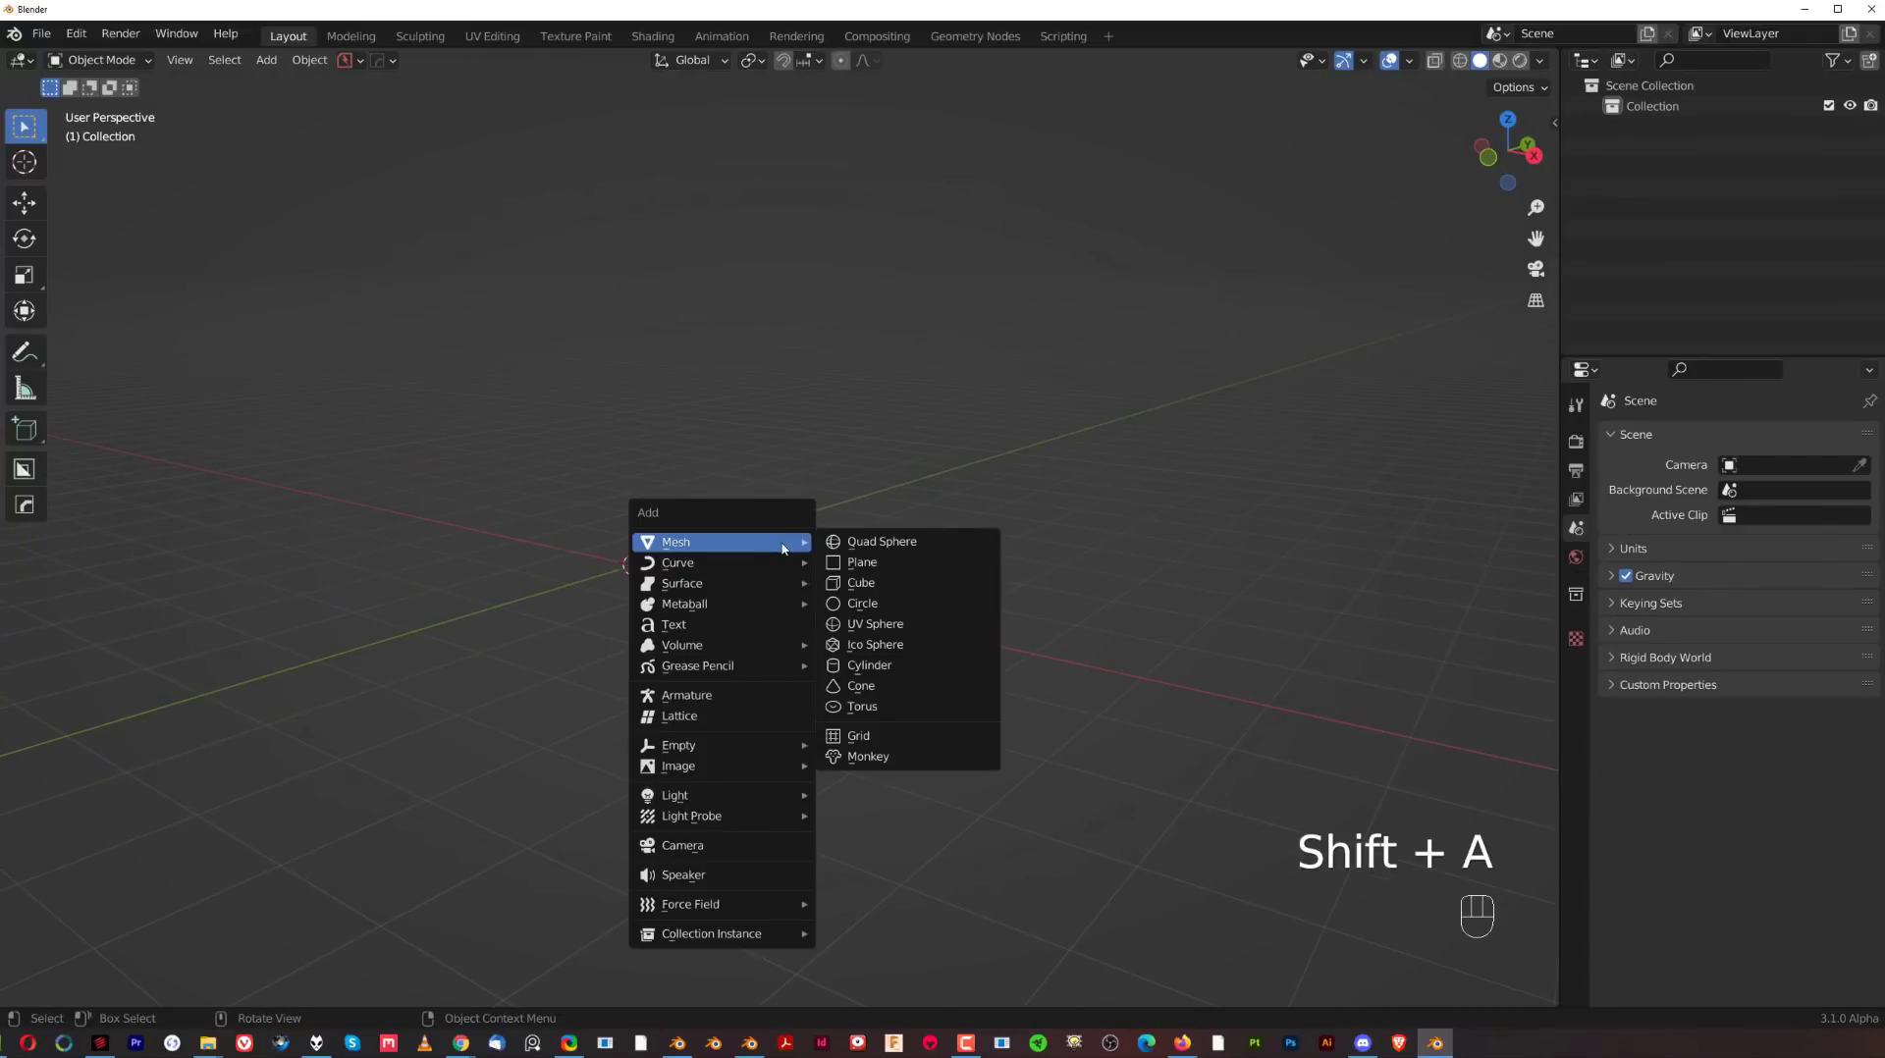
left_click(869, 583)
middle_click_drag(747, 558, 861, 538, "shift")
scroll(898, 551, "up", 2)
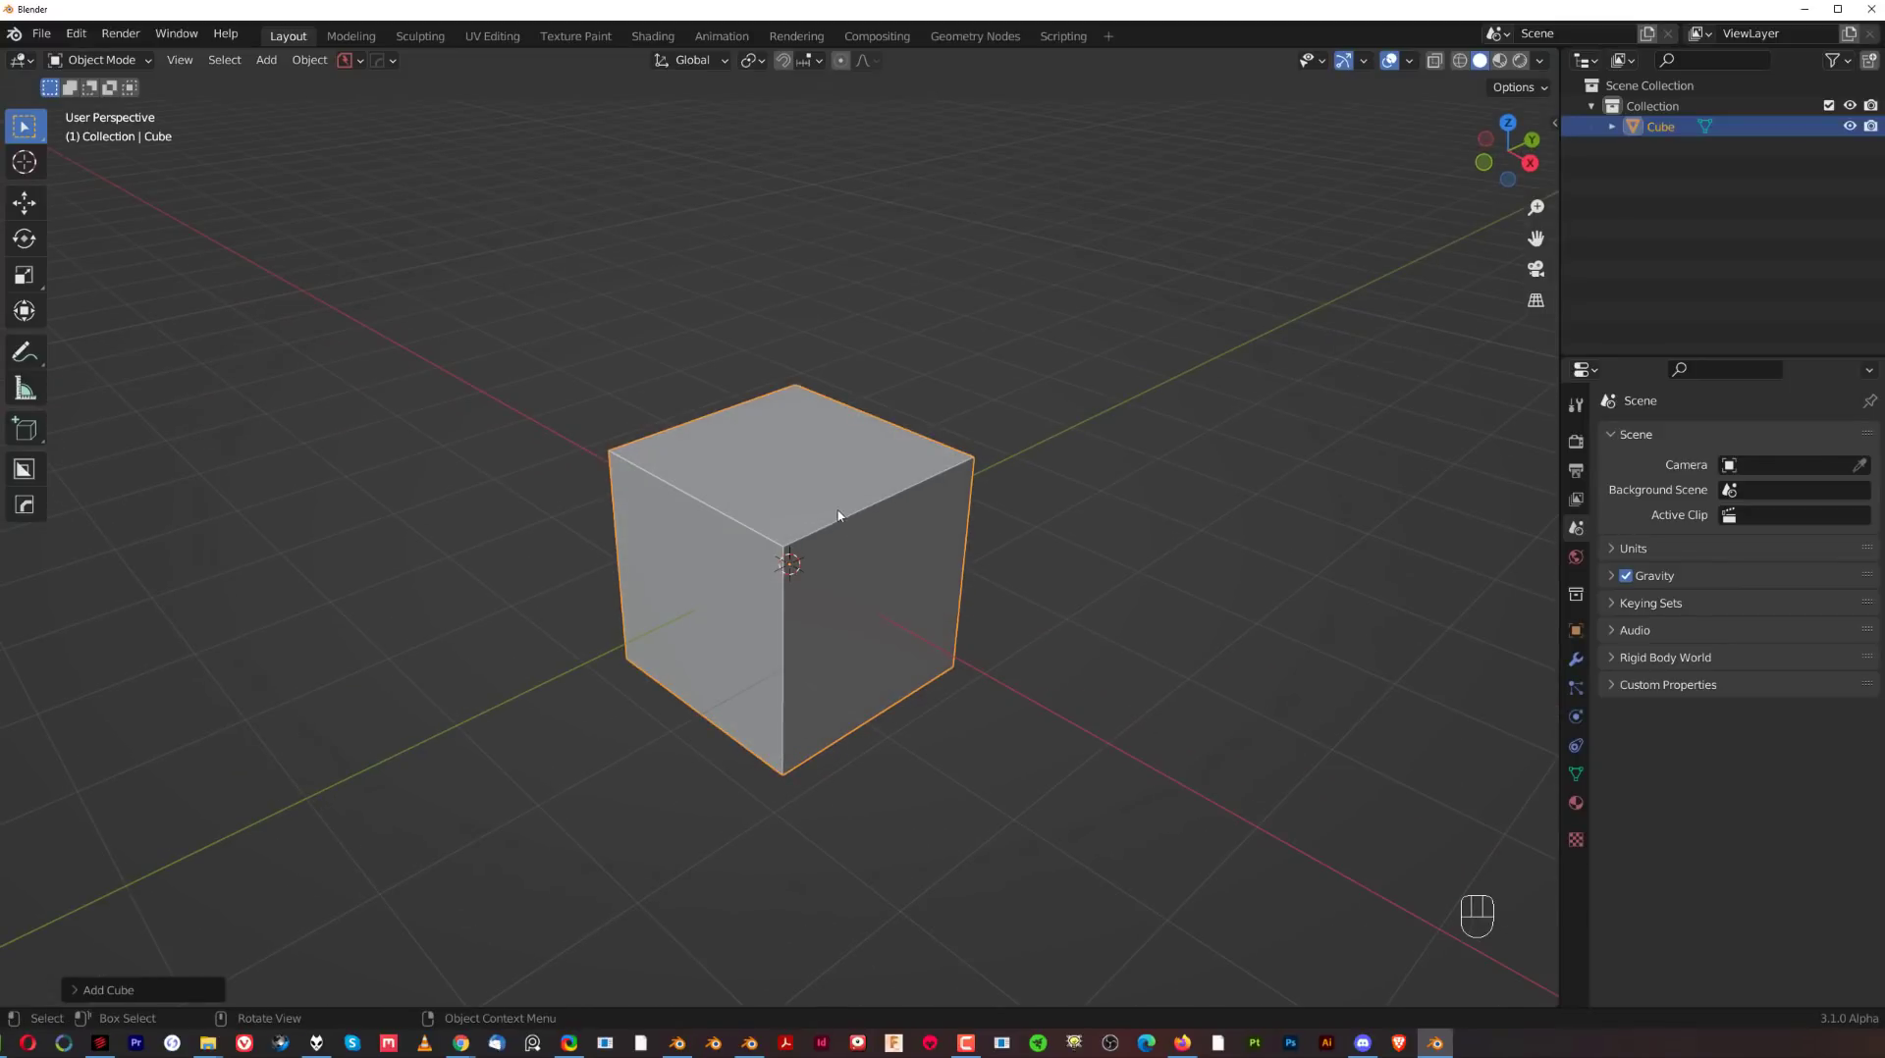
Give the cube a level 4 subdivision with smooth shading and enter Edit Mode.
key("ctrl+4")
right_click(877, 534)
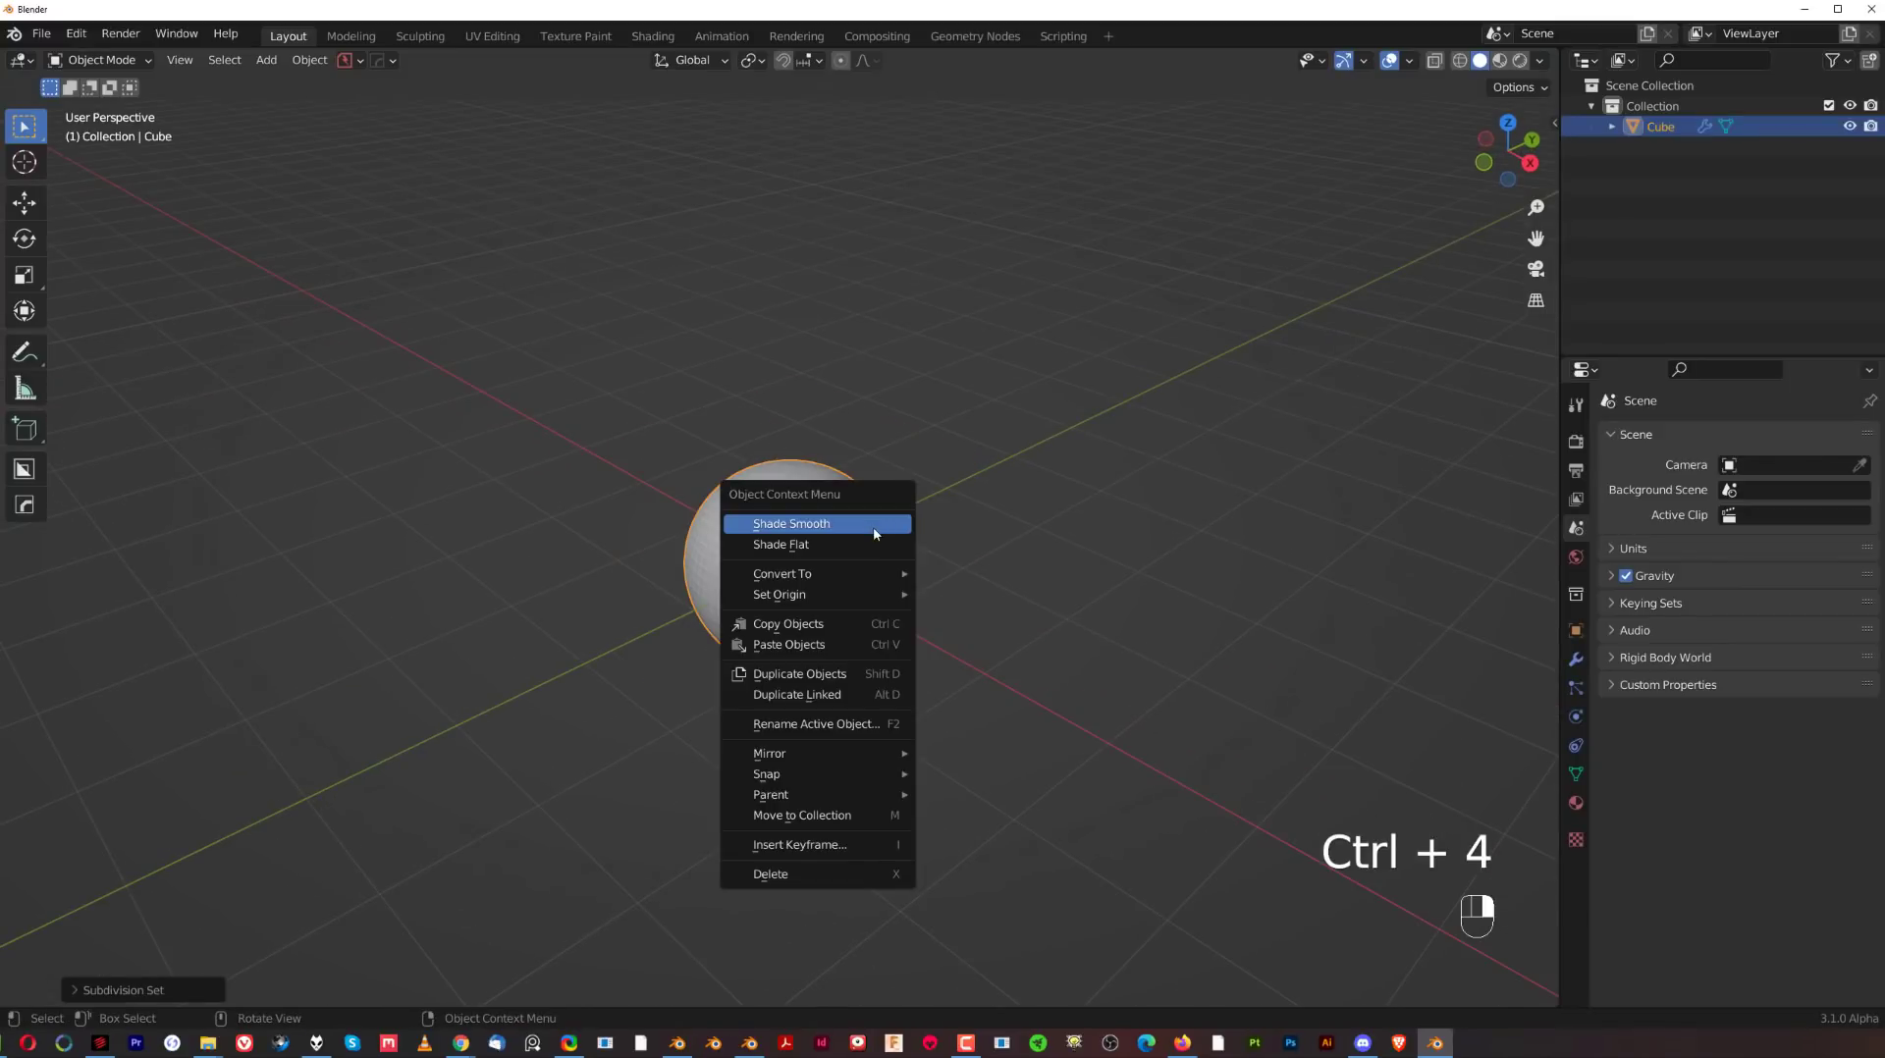
left_click(874, 532)
scroll(869, 509, "up", 4)
key("Tab")
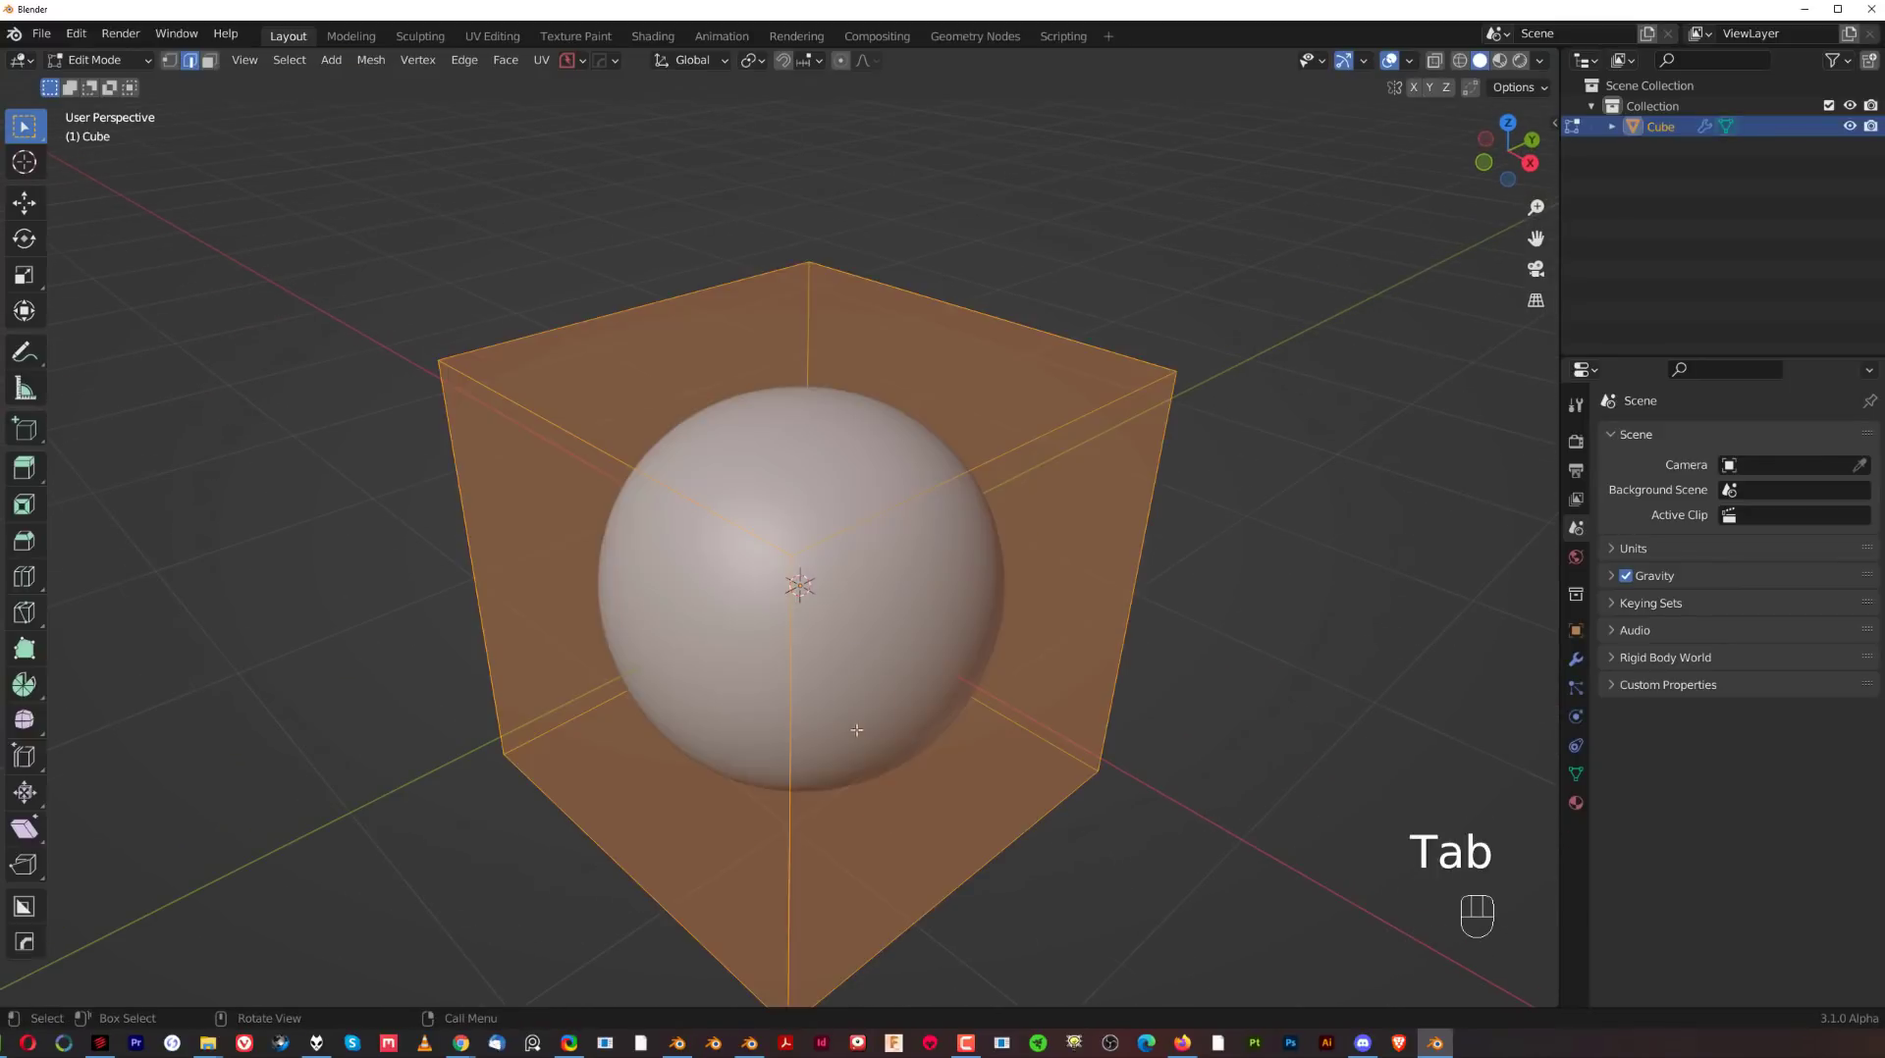
scroll(858, 733, "down", 2)
middle_click_drag(858, 734, 835, 687)
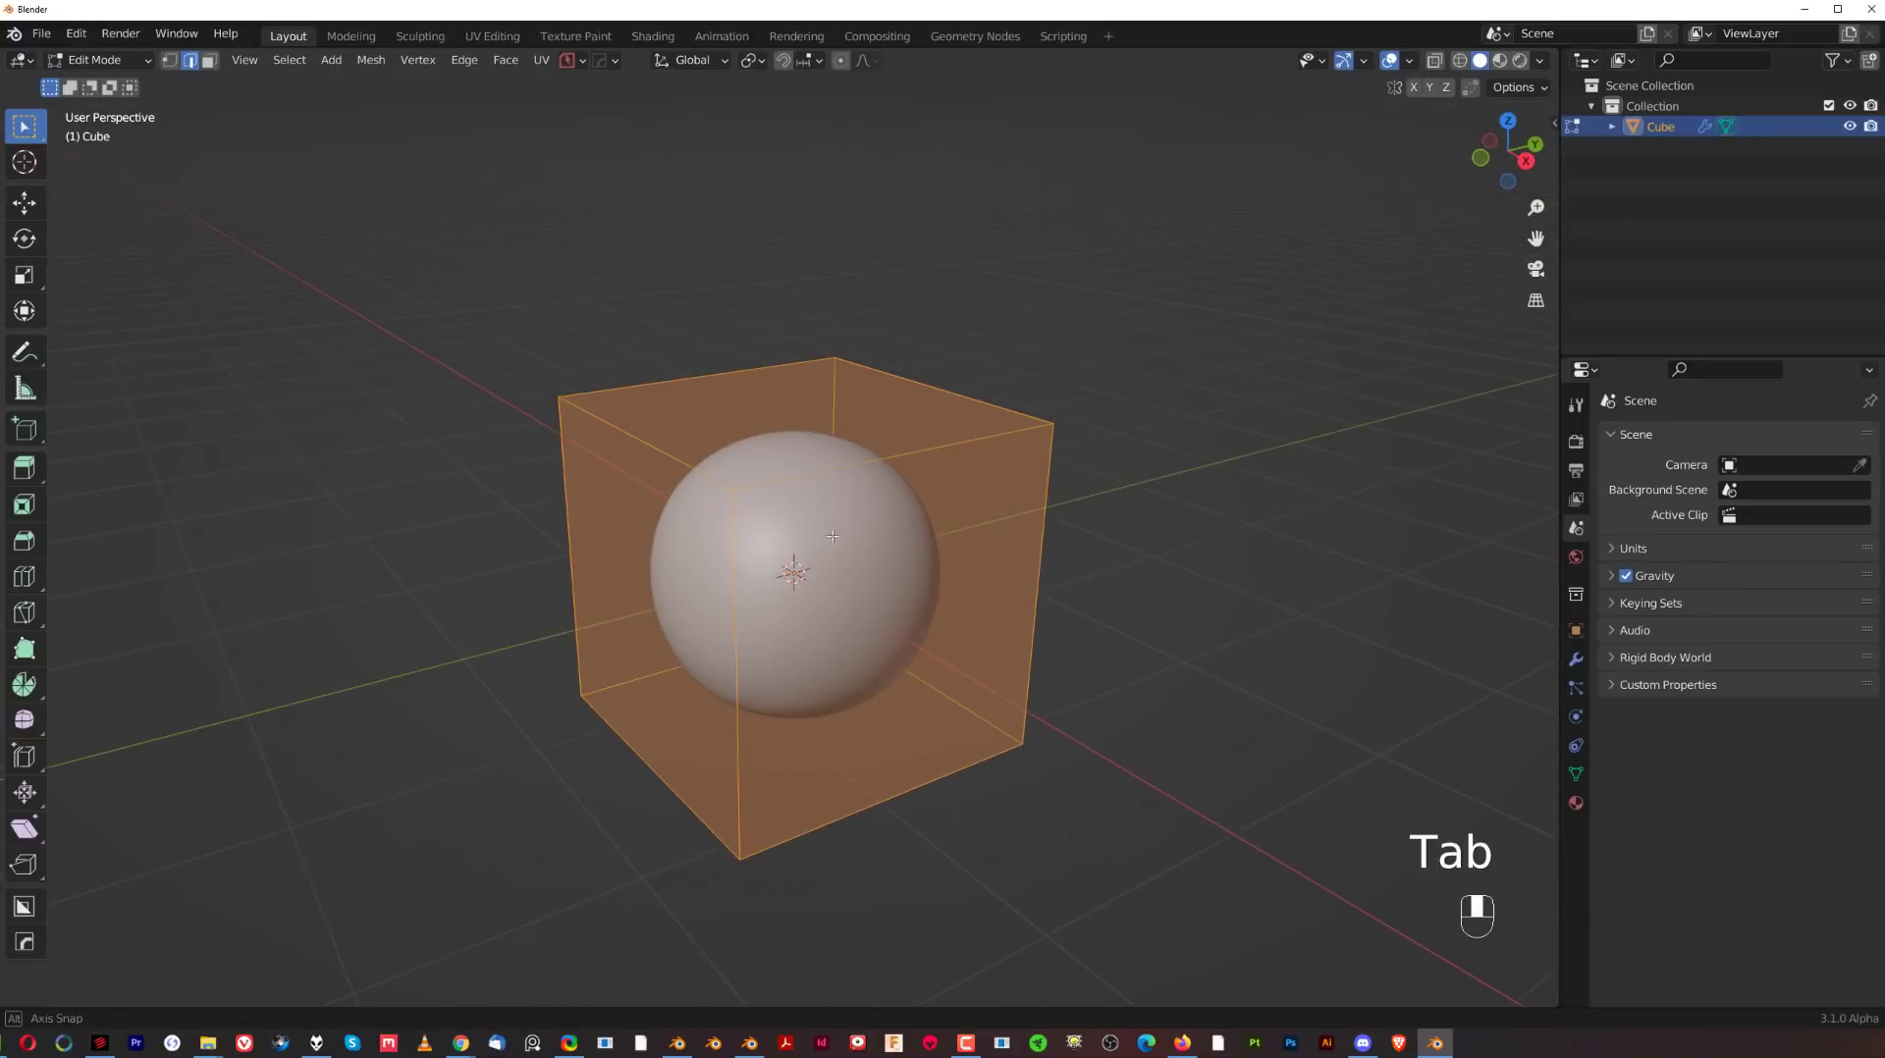
Try a loop cut slid close to one side face of the cube cage, and undo it.
key("ctrl+r")
left_click(752, 491)
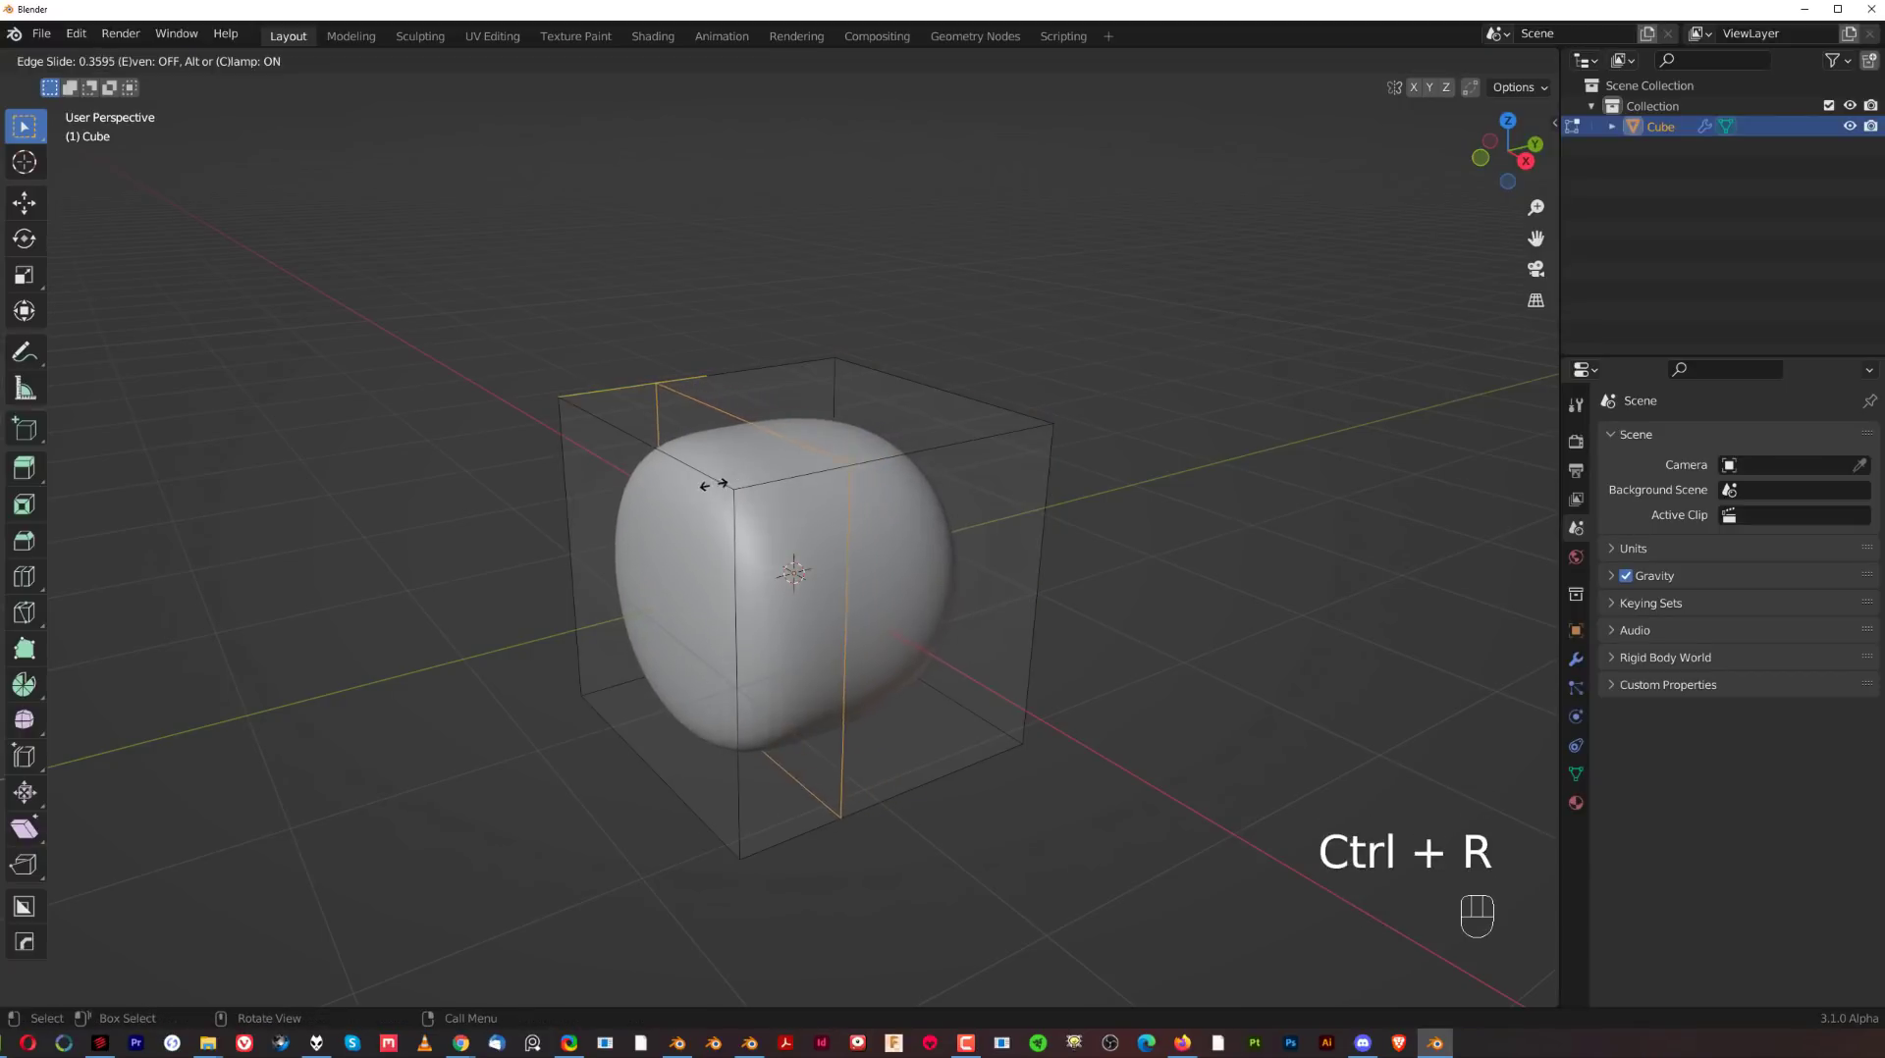
left_click(631, 497)
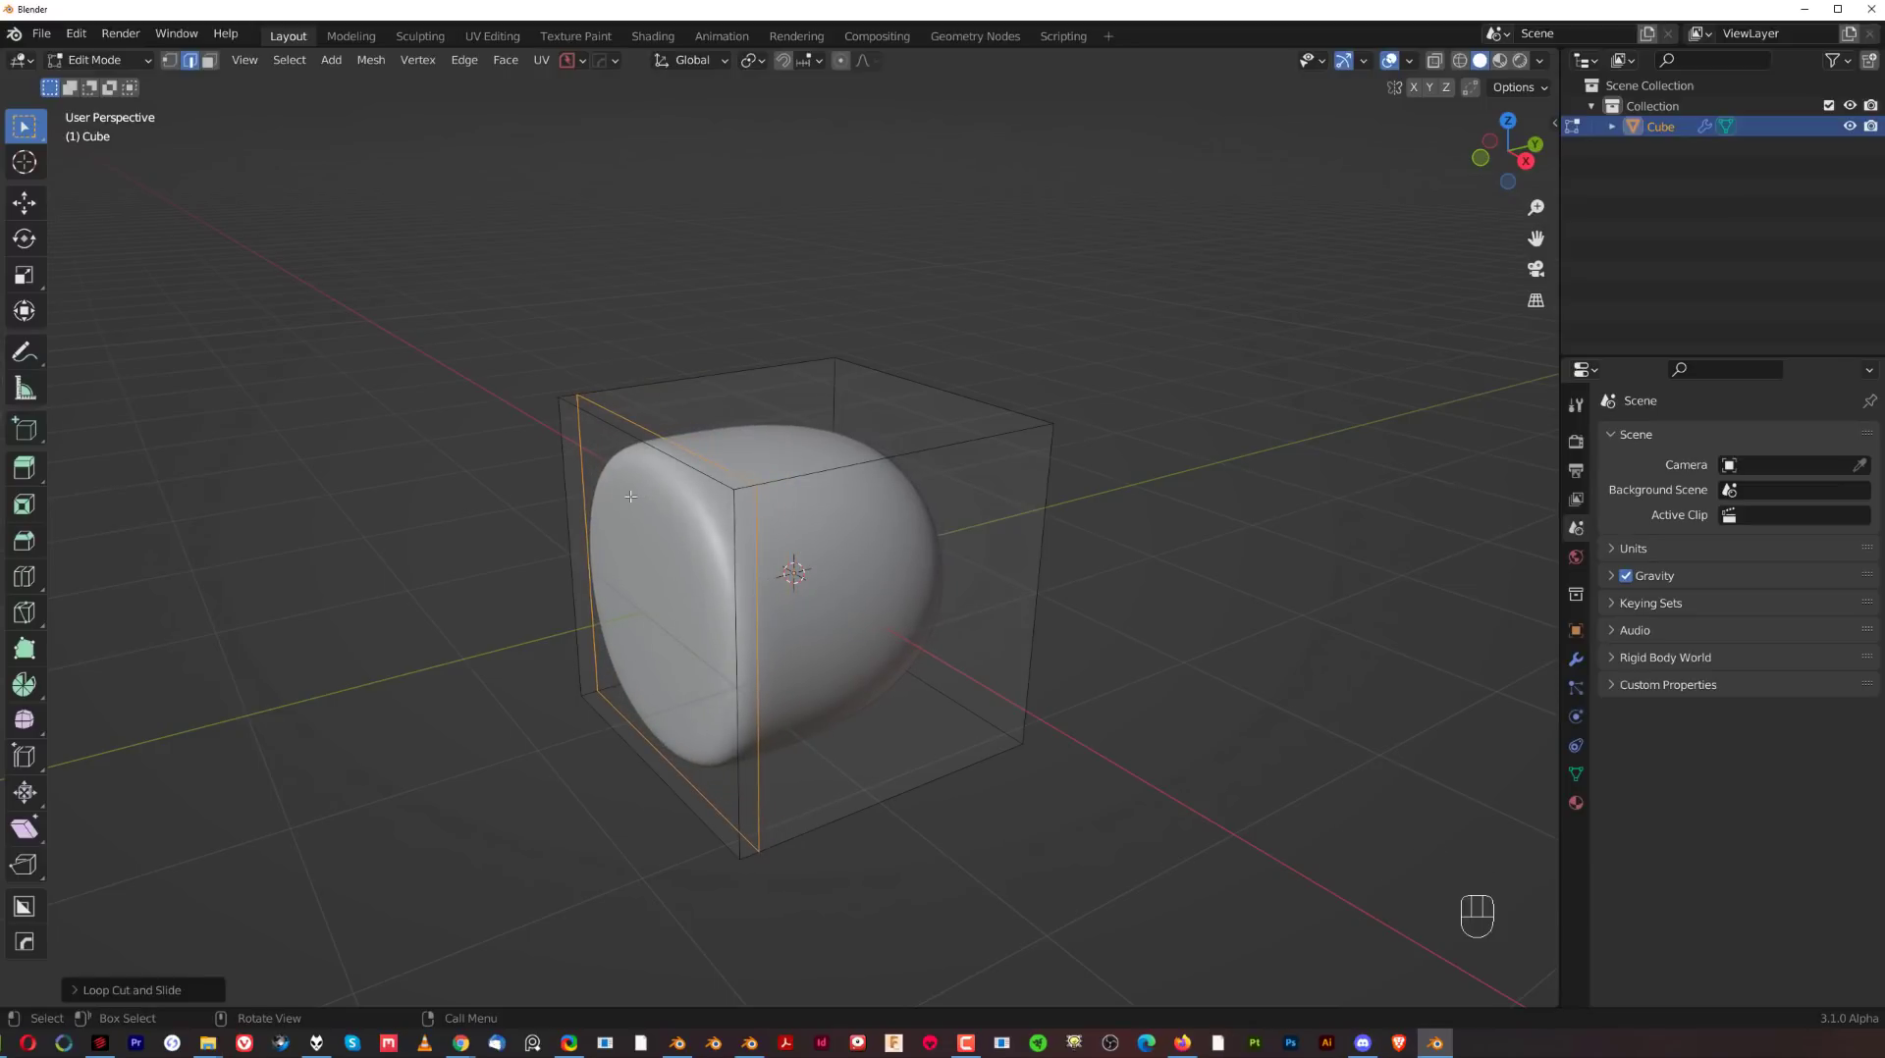
key("ctrl+z")
key("ctrl+z")
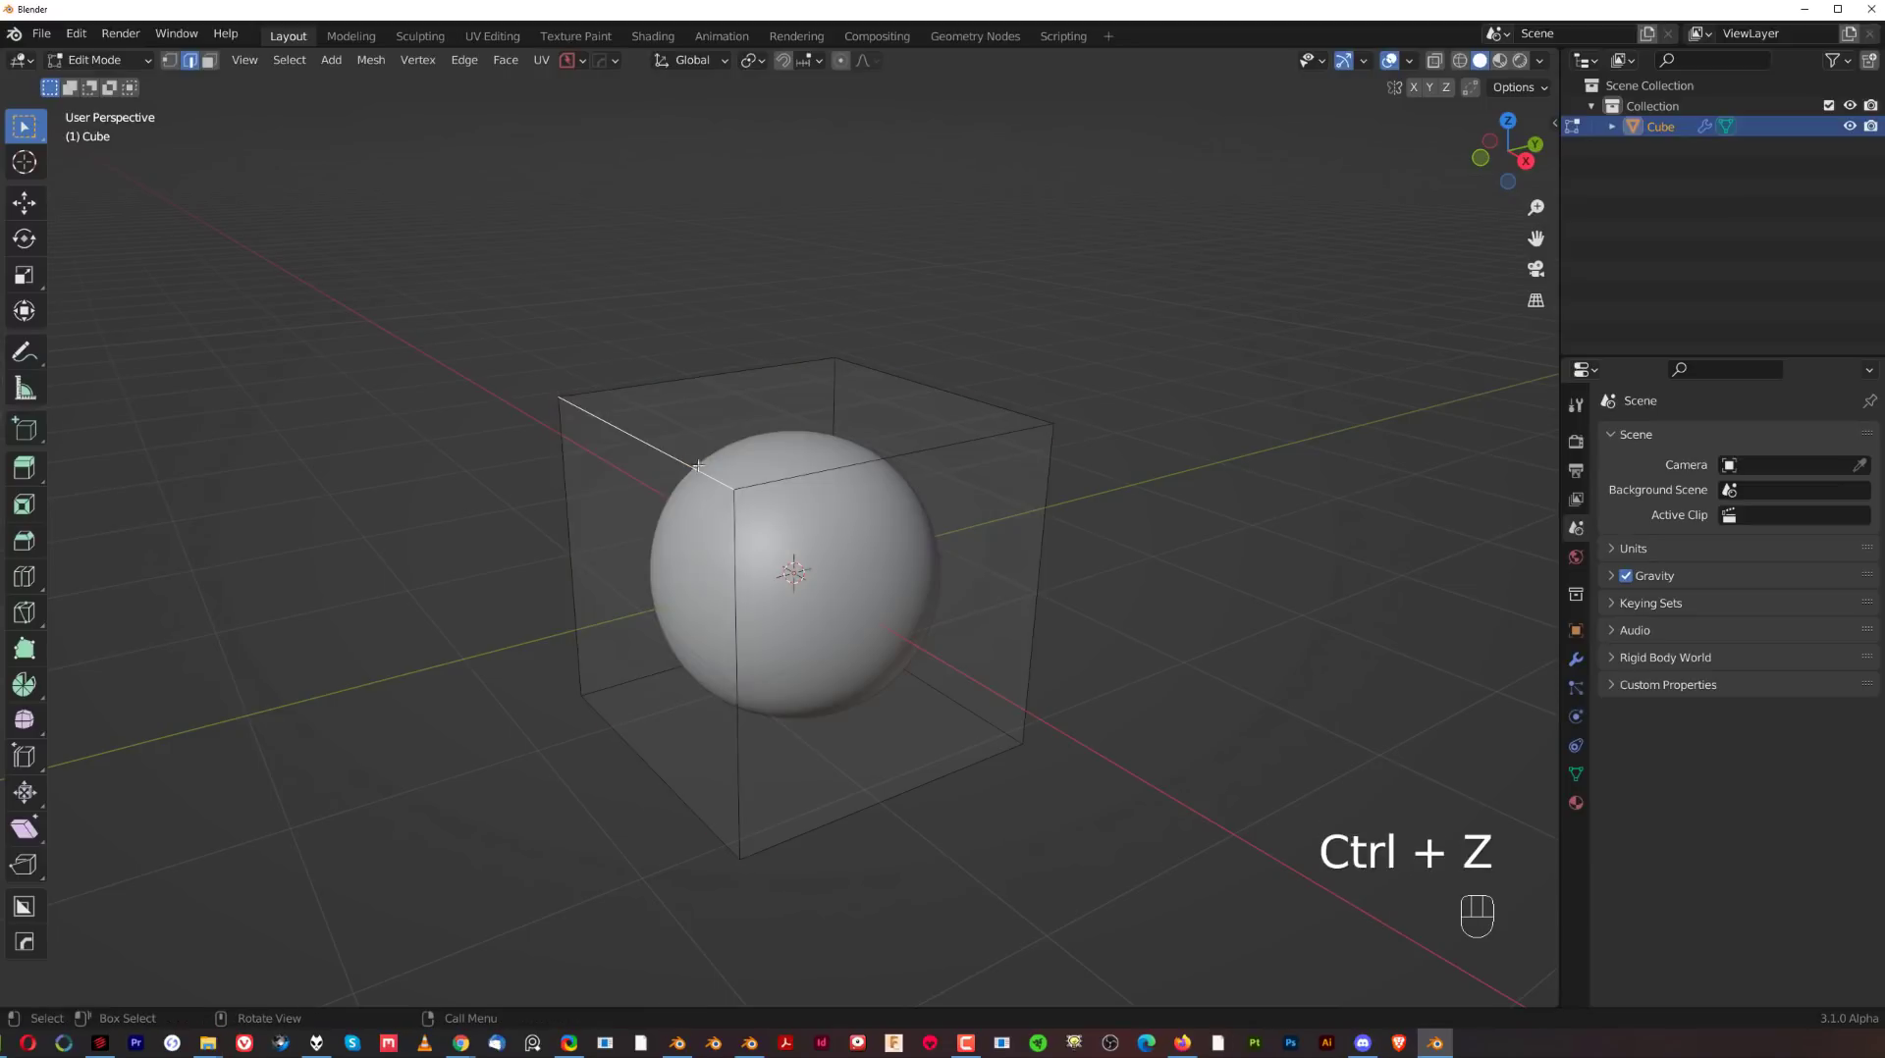
Try an edge crease on one upper edge of the cube, adjust its amount, and undo it.
right_click(722, 461)
left_click(725, 466)
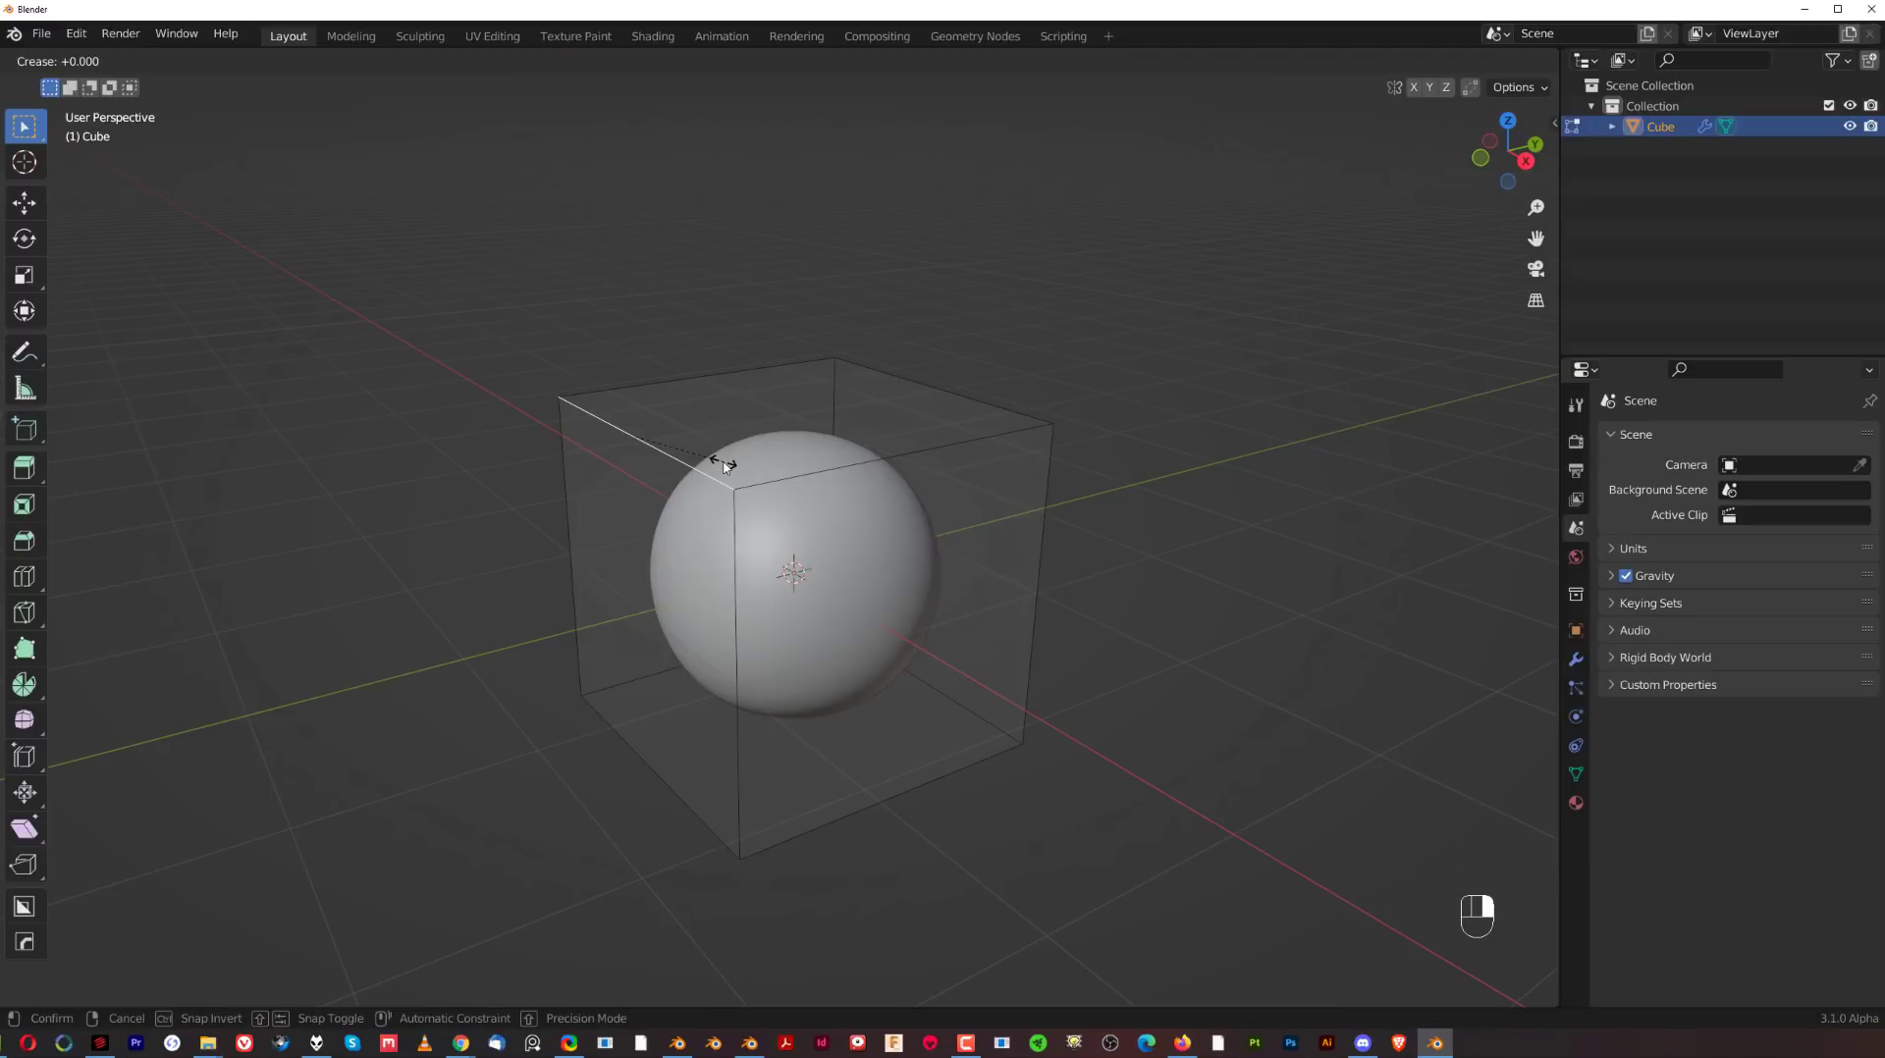
left_click(799, 472)
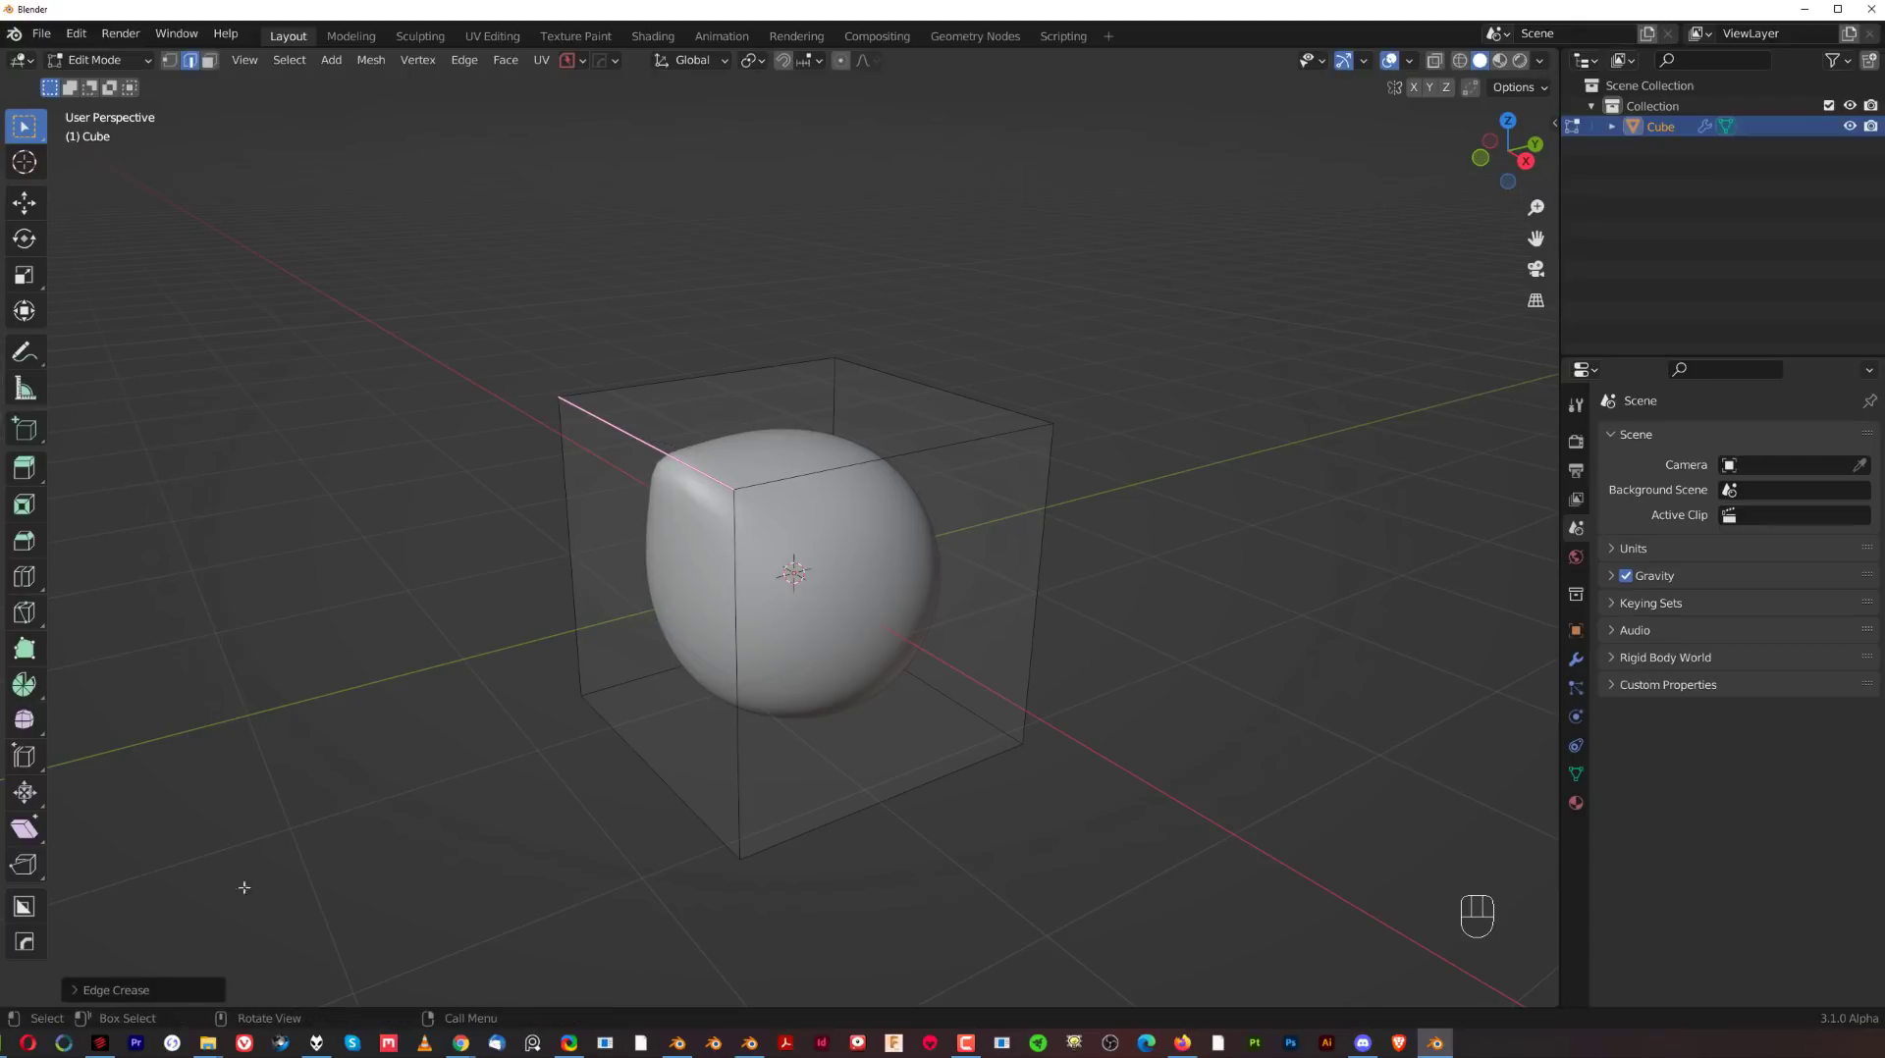
left_click(172, 990)
mouse_move(302, 986)
left_mouse_down()
mouse_move(254, 986)
mouse_move(289, 986)
left_mouse_up()
middle_click_drag(972, 589, 800, 611)
key("ctrl+z")
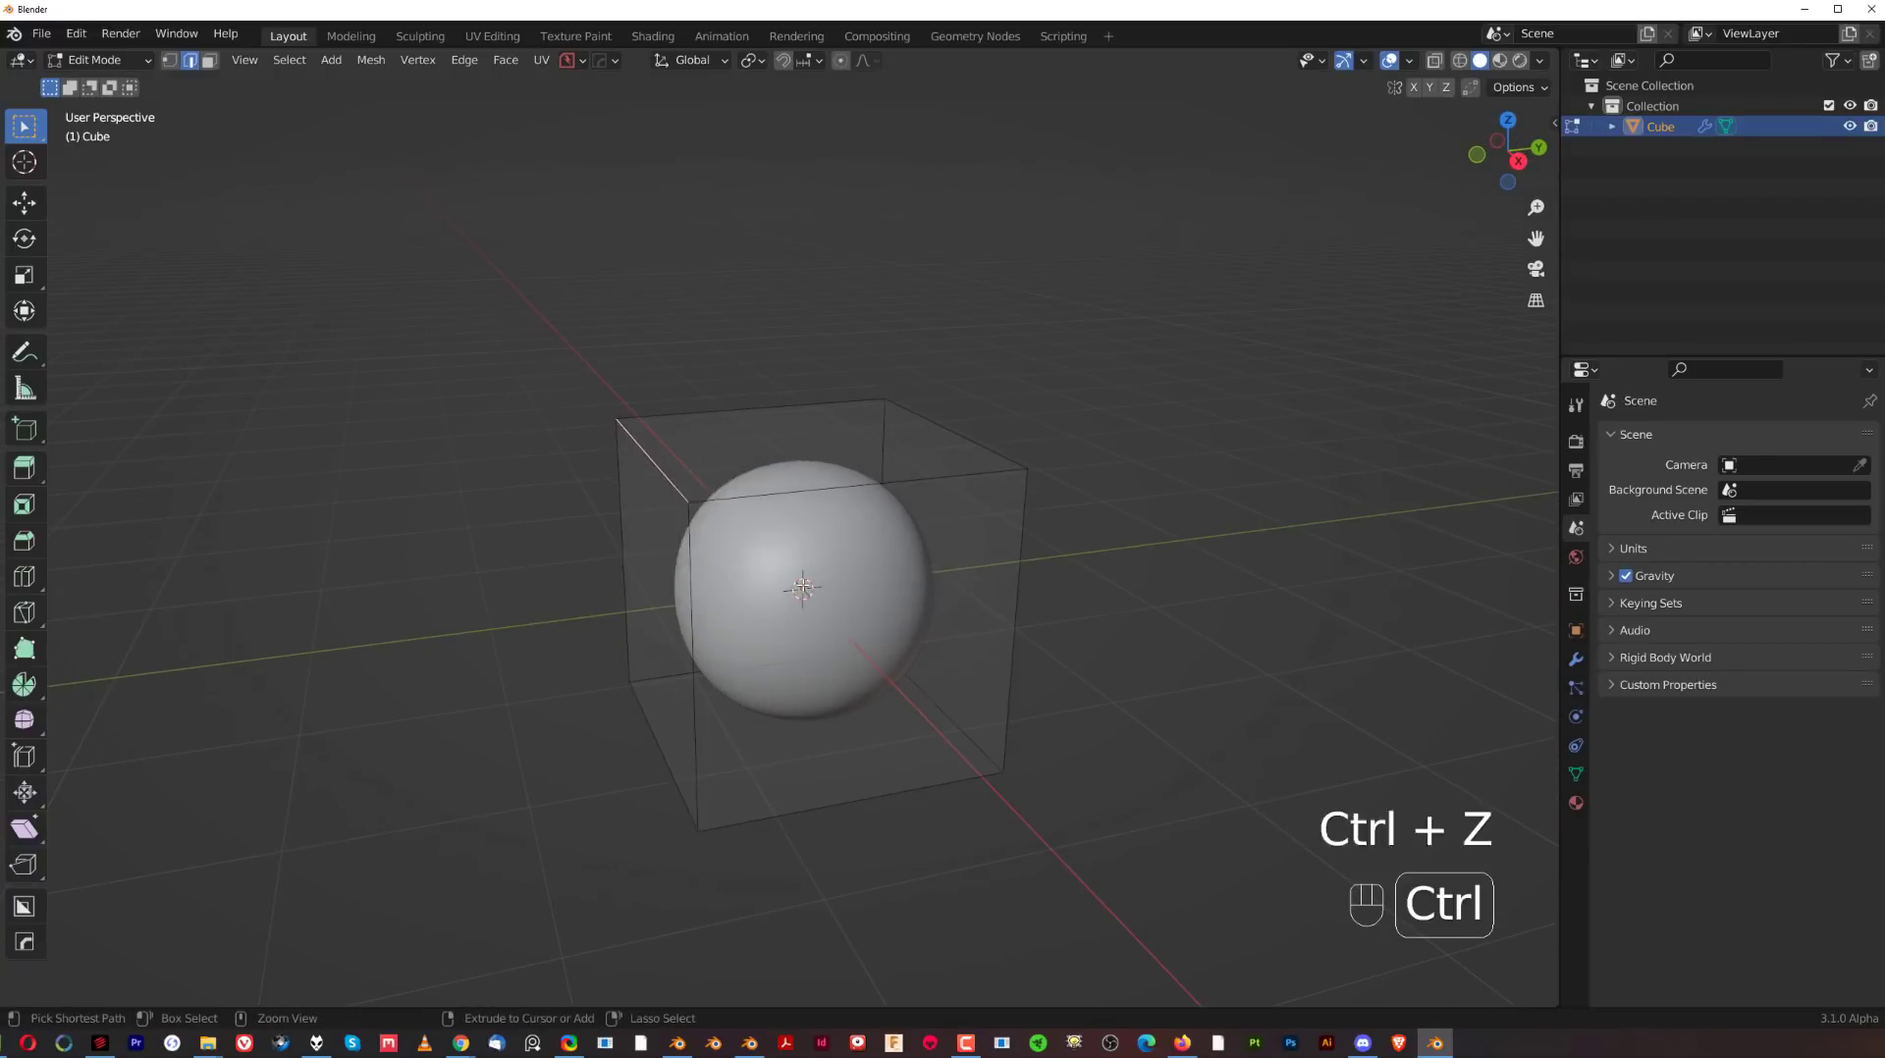
key("ctrl+z")
Add two support loop cuts beside an upper edge: a vertical one with factor 0.899 and a horizontal one with factor -0.928.
key("ctrl+r")
left_click(766, 506)
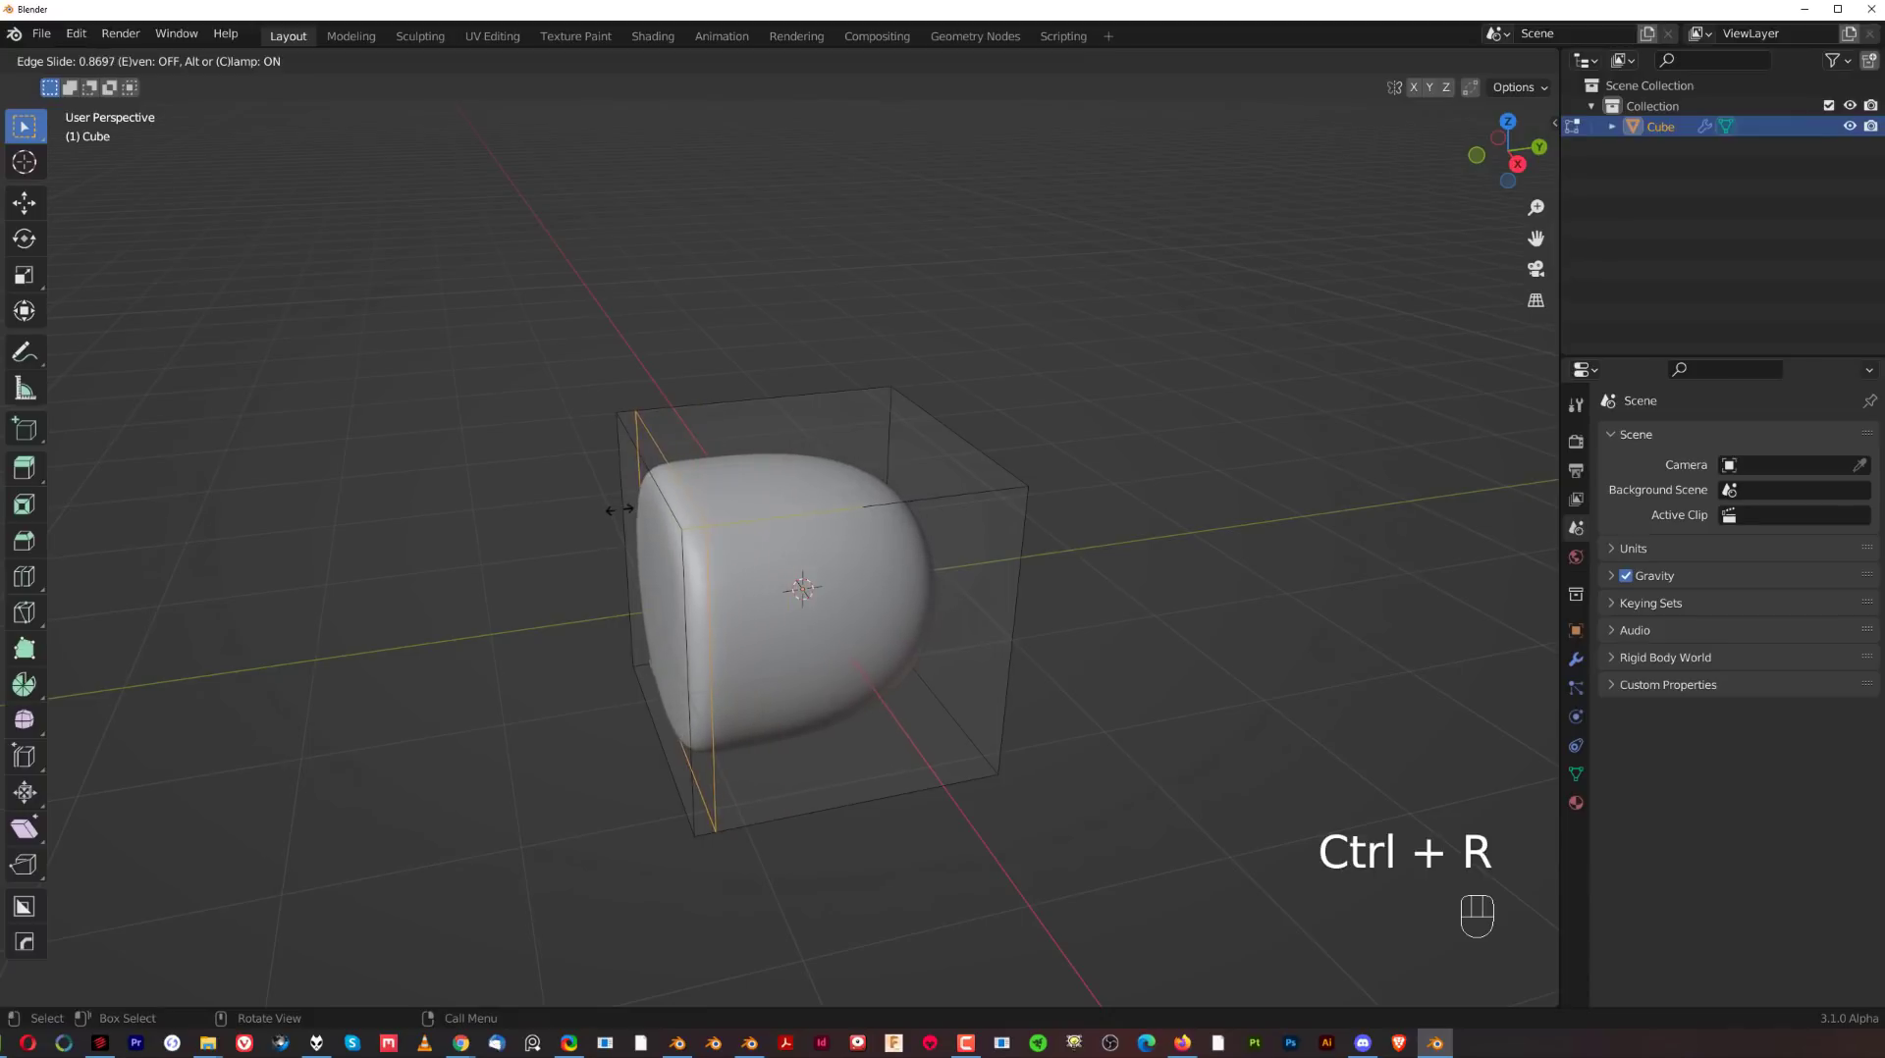
left_click(629, 585)
scroll(628, 585, "up", 2)
key("ctrl+r")
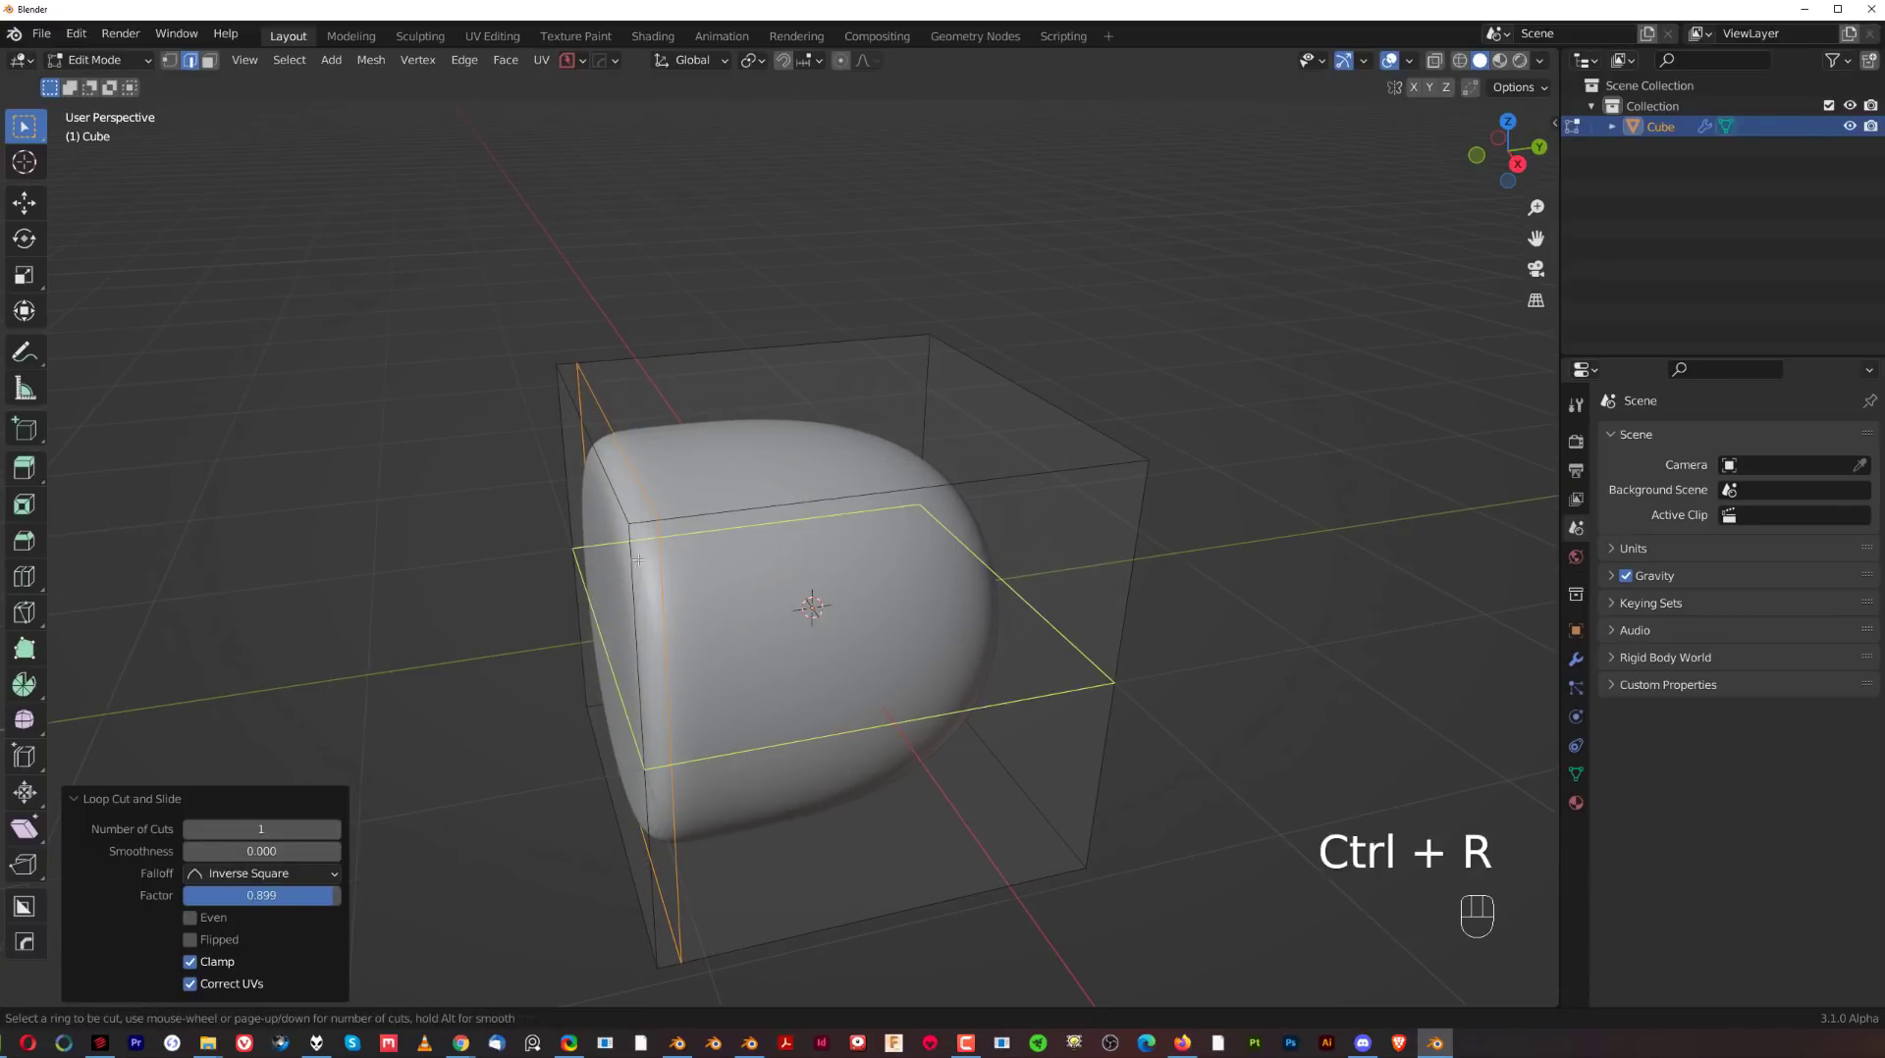
left_click(630, 579)
left_click(640, 351)
Examine from several angles how the two support loops sharpen the upper edge of the subdivided cube.
middle_click_drag(648, 586, 764, 582)
scroll(691, 582, "up", 1)
scroll(586, 417, "down", 2)
scroll(719, 532, "up", 1)
scroll(719, 531, "up", 2)
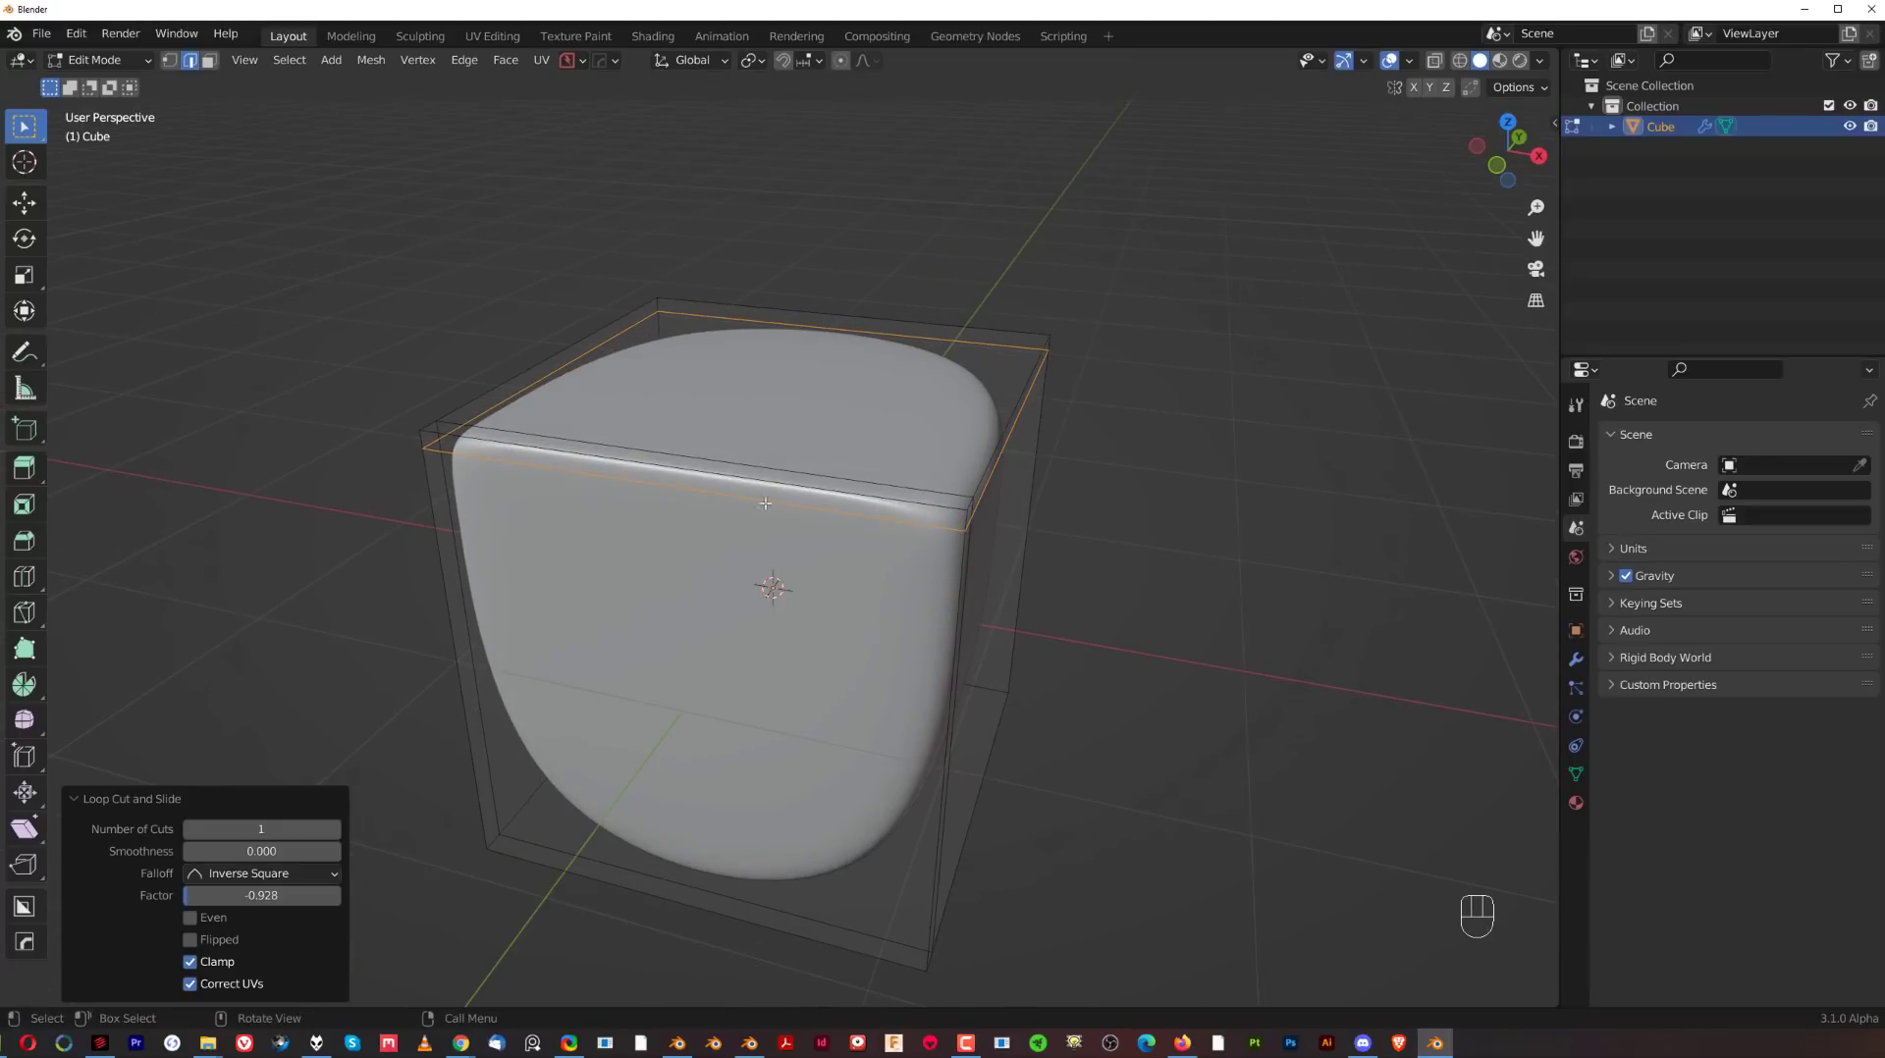
scroll(770, 572, "down", 2)
middle_click_drag(769, 573, 665, 552)
scroll(665, 551, "up", 2)
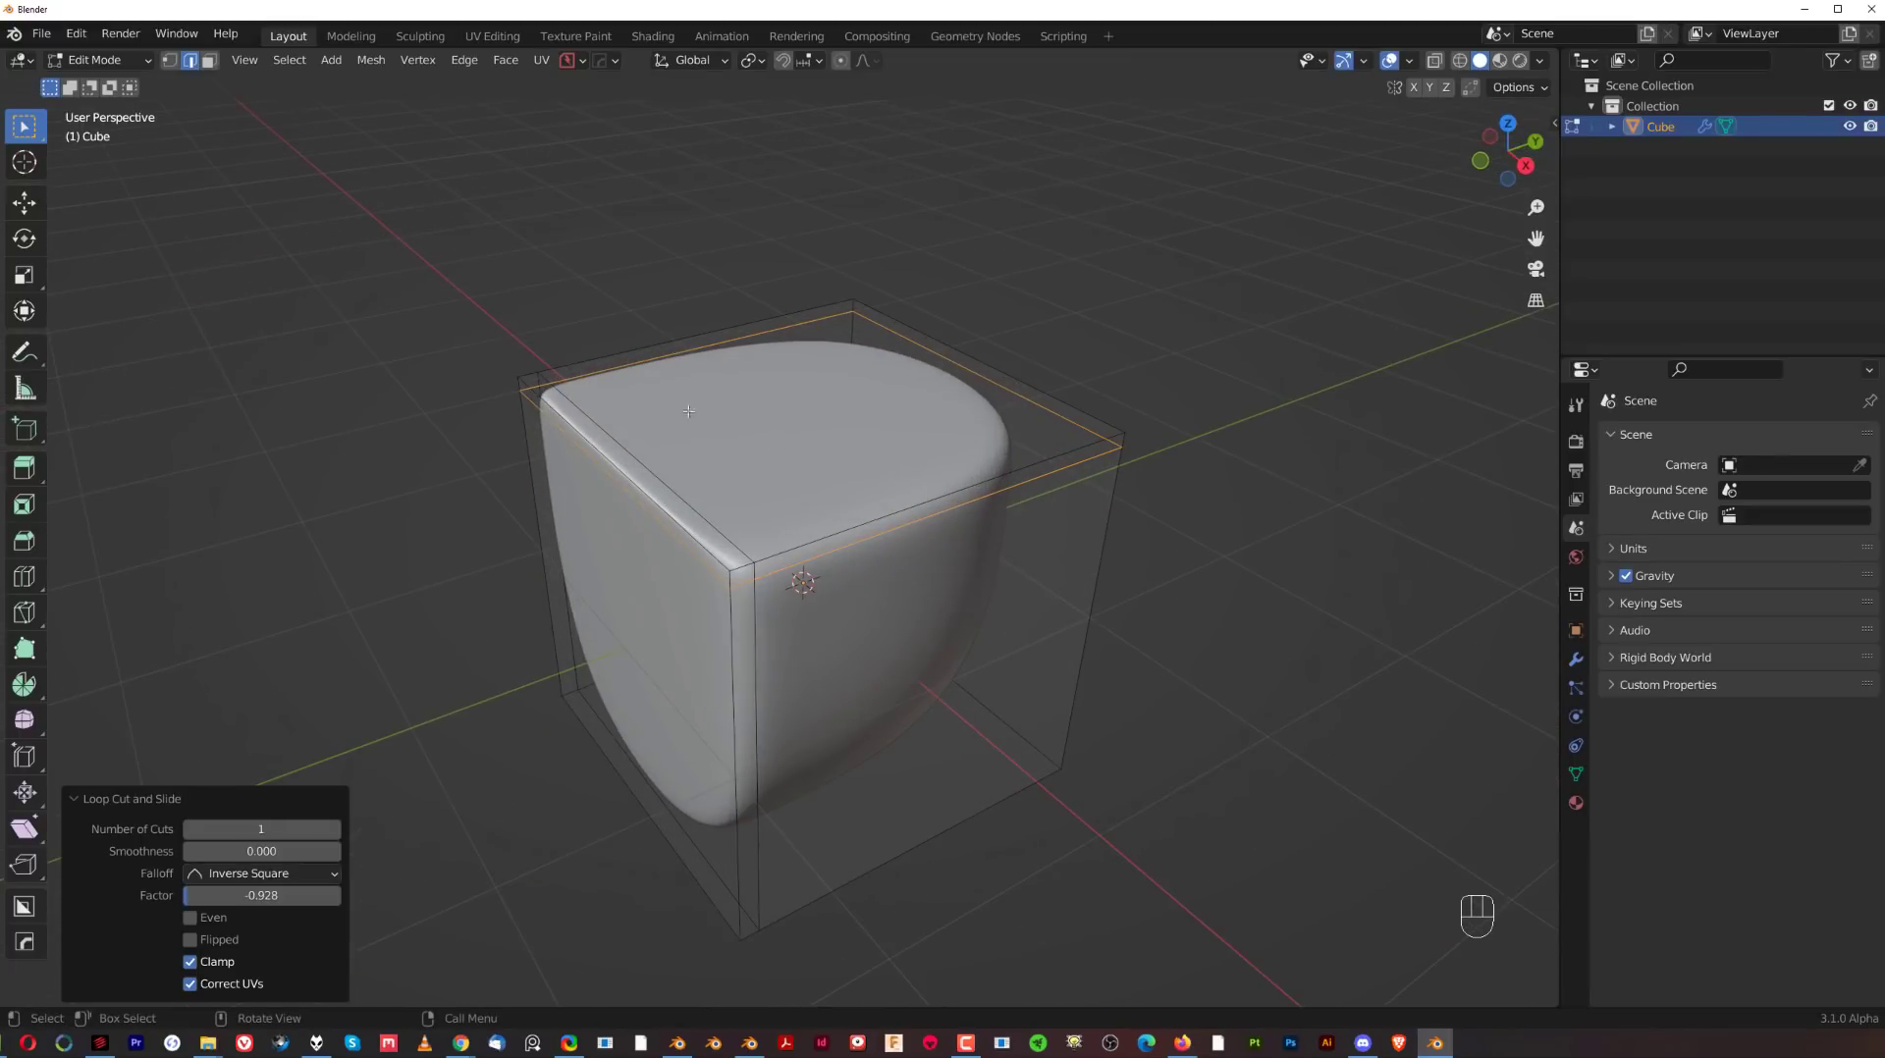
middle_click_drag(629, 396, 785, 535)
left_click(792, 539)
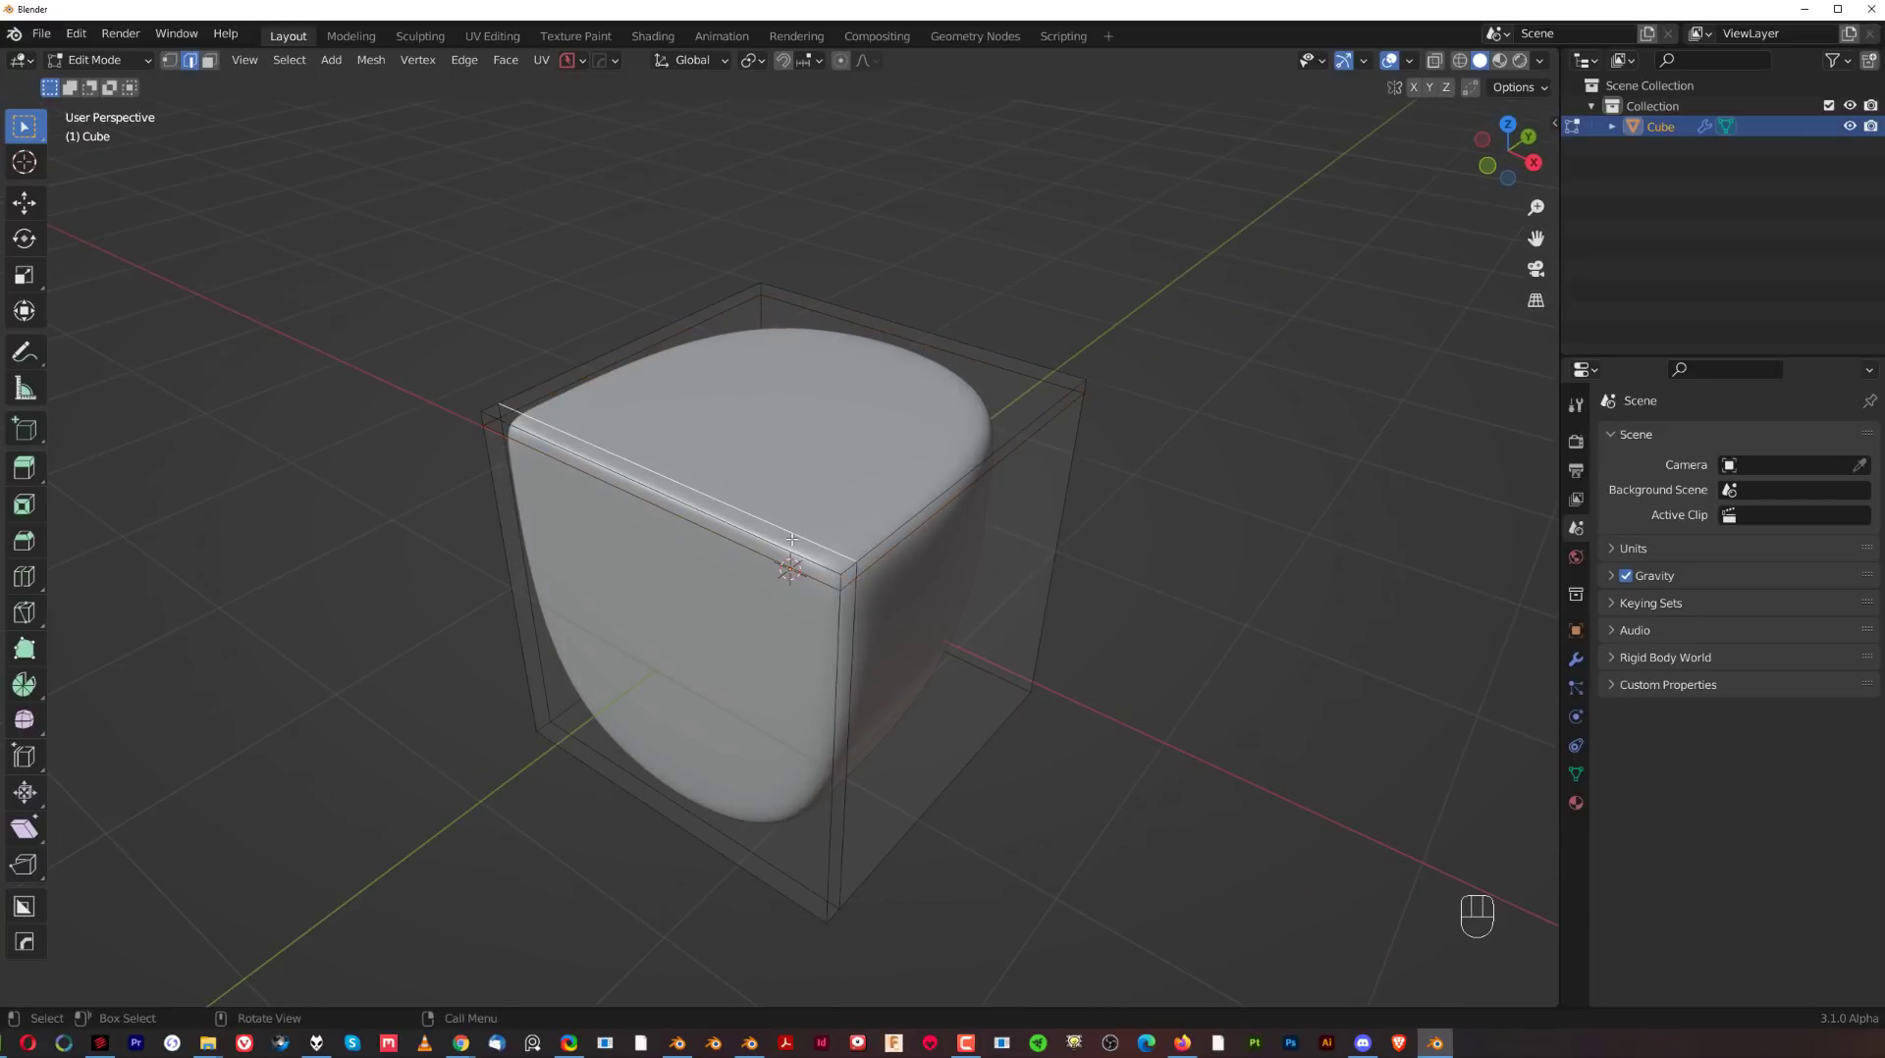
middle_click_drag(799, 625, 774, 626)
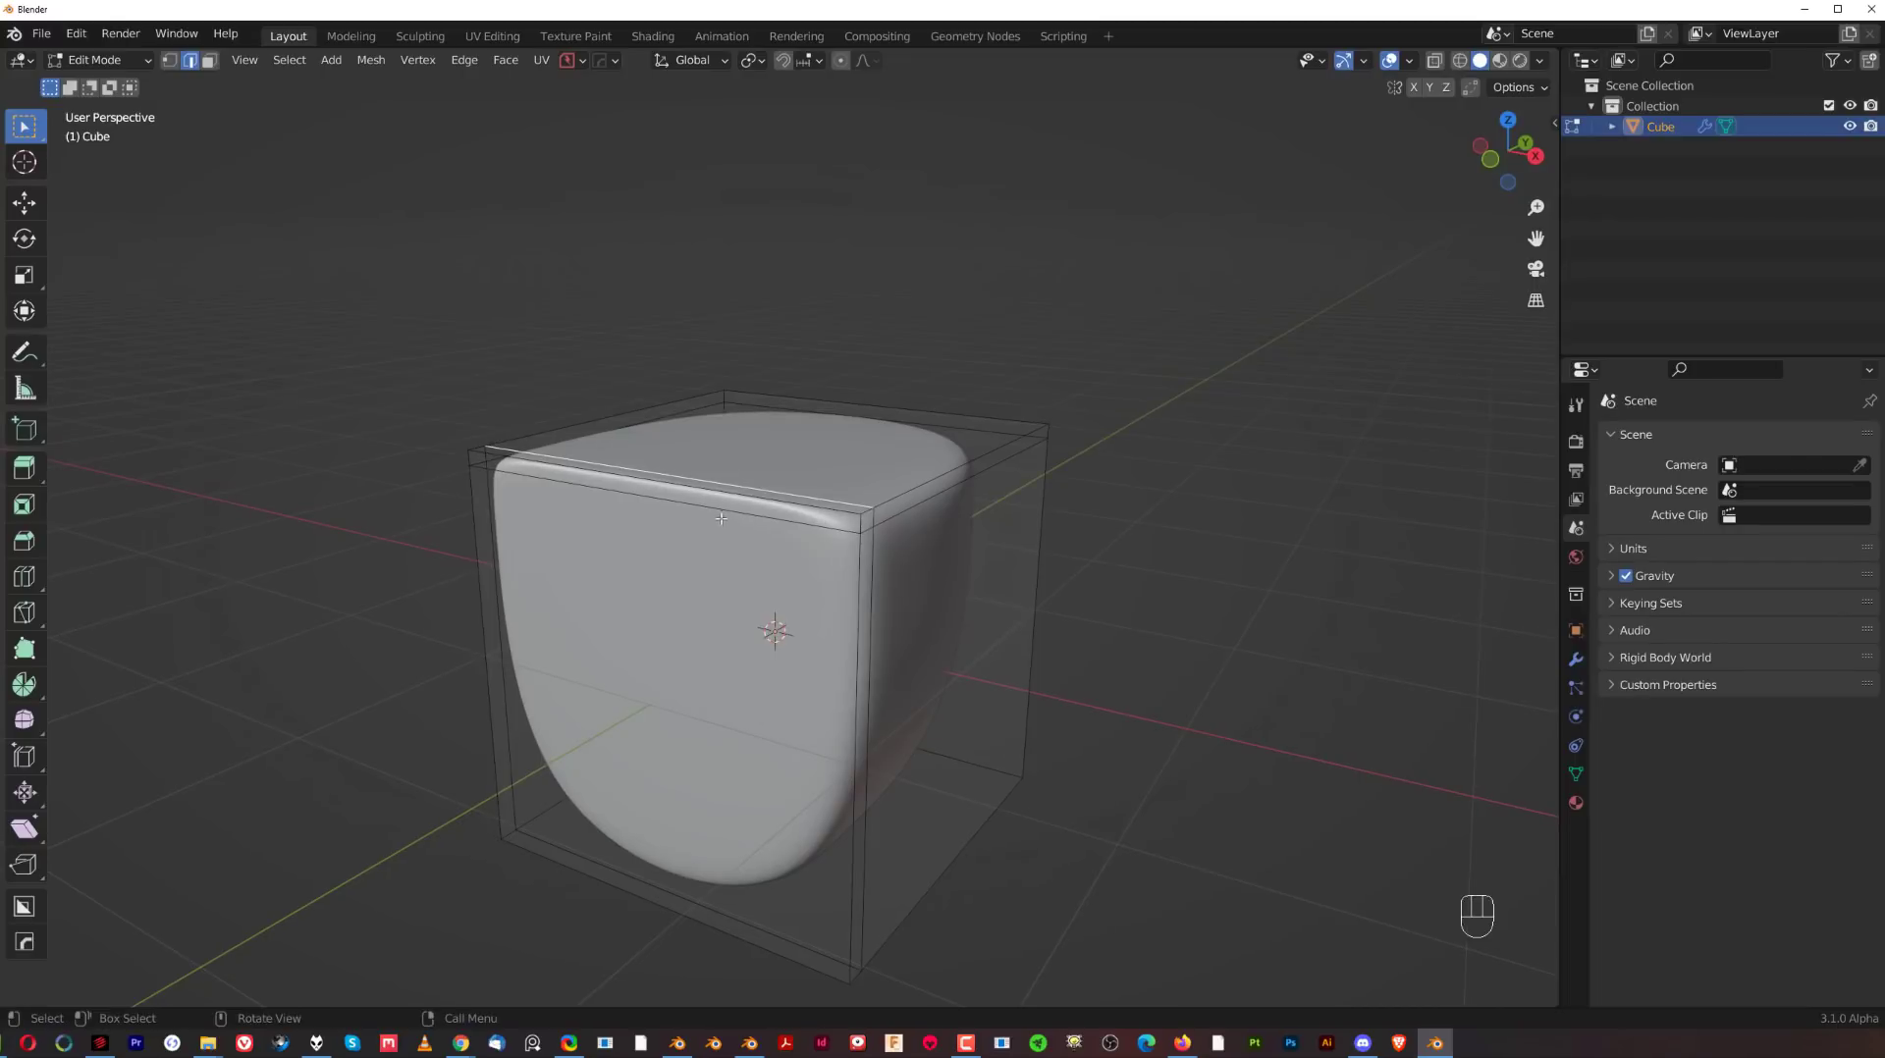
Add a centred loop cut across the sharpened edge with factor 0 and scale that loop up.
key("ctrl+r")
left_click(718, 512)
right_click(737, 526)
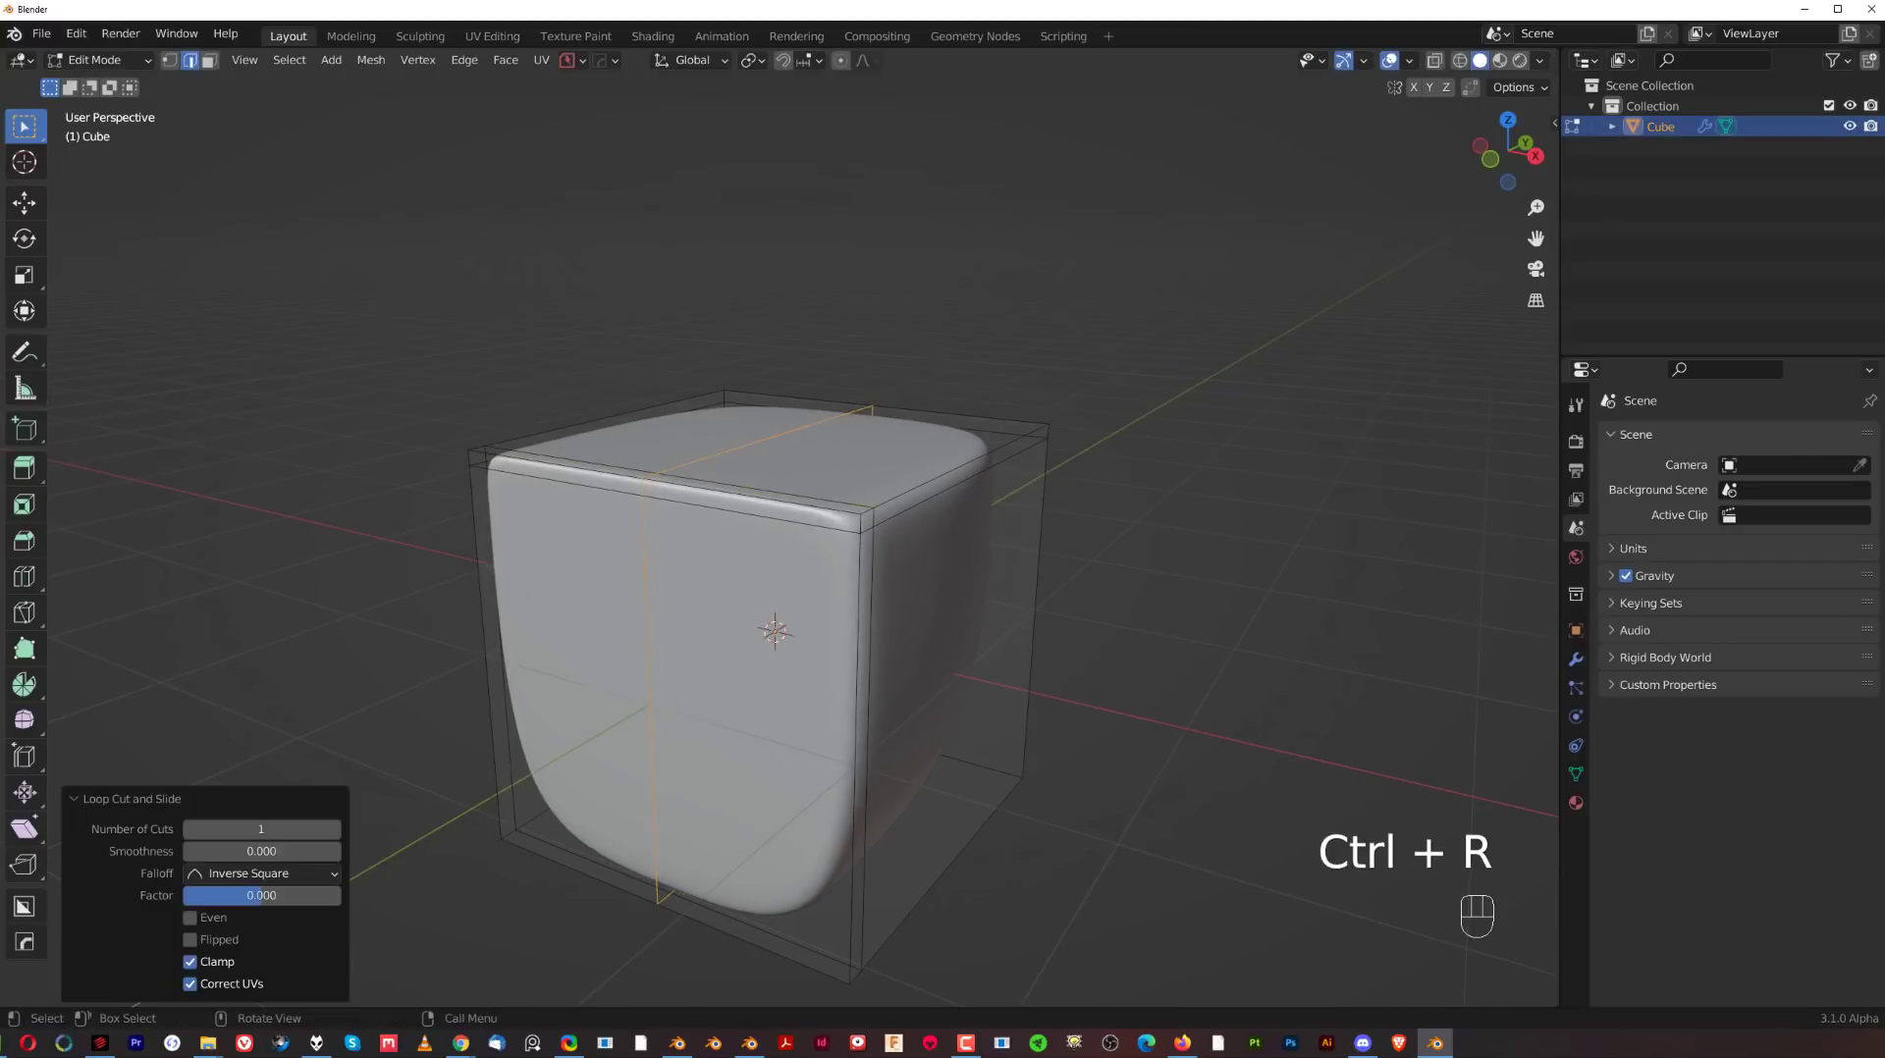
key("s")
left_click(1319, 466)
middle_click_drag(803, 481, 968, 558)
left_click(877, 583)
Slide the support vertices at one end of the sharpened edge away from the corner, and undo all the loop cut edits.
middle_click_drag(874, 597, 728, 510, "shift")
key("Tab")
left_click(674, 497)
middle_click_drag(815, 447, 934, 425)
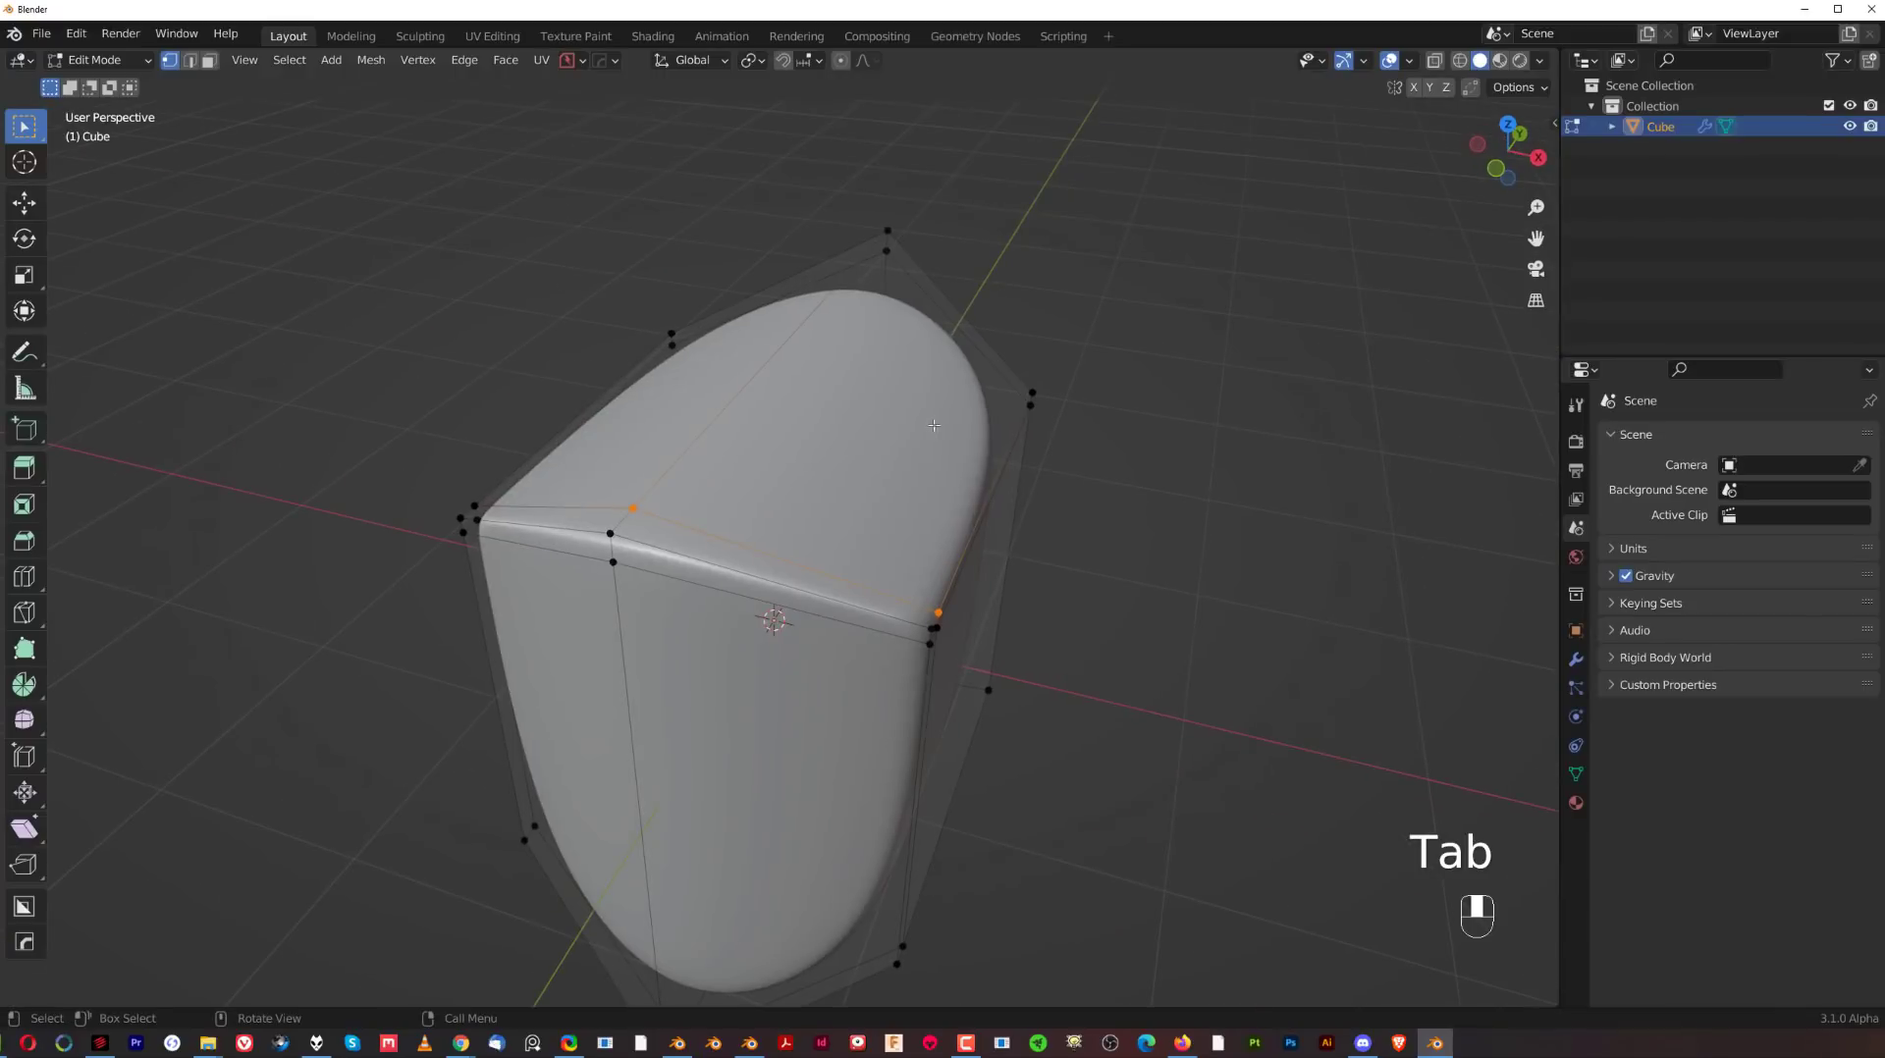
middle_click_drag(668, 551, 693, 559)
scroll(713, 570, "up", 3)
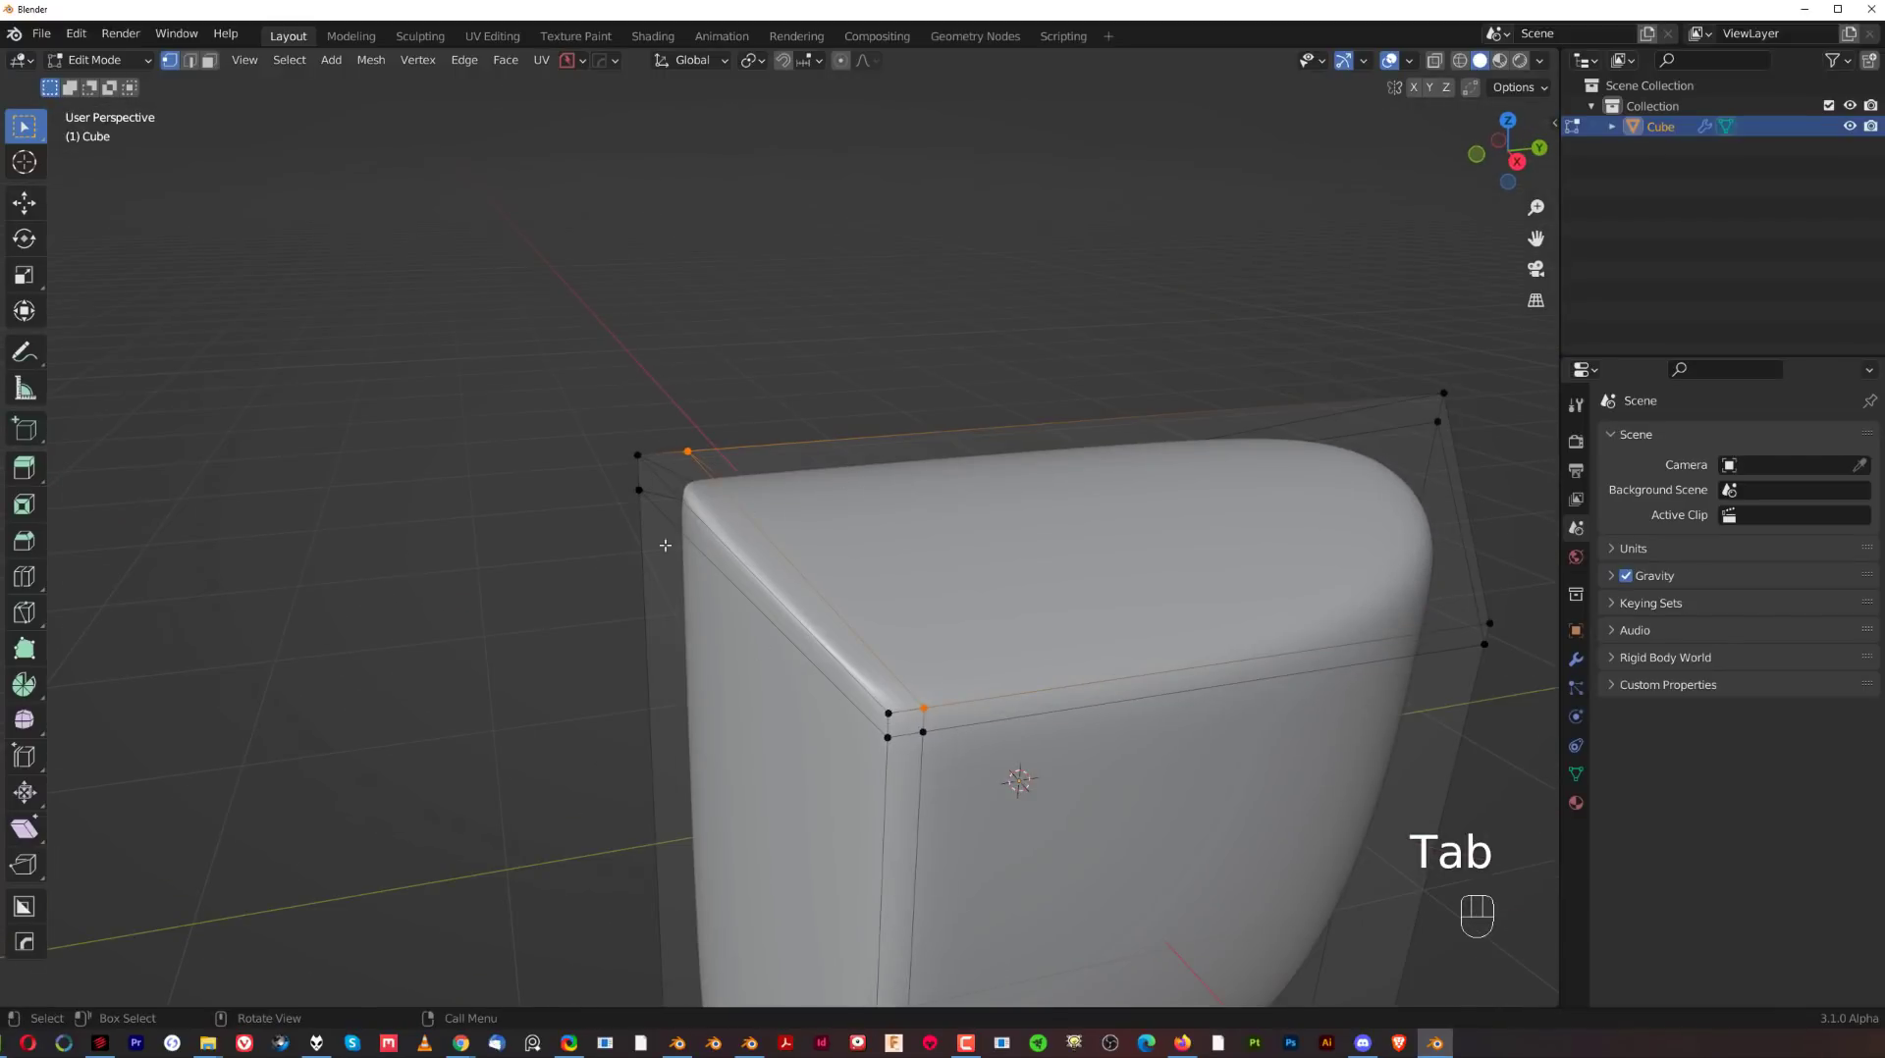
scroll(680, 530, "down", 1)
middle_click_drag(867, 559, 818, 562, "shift")
key("g")
key("g")
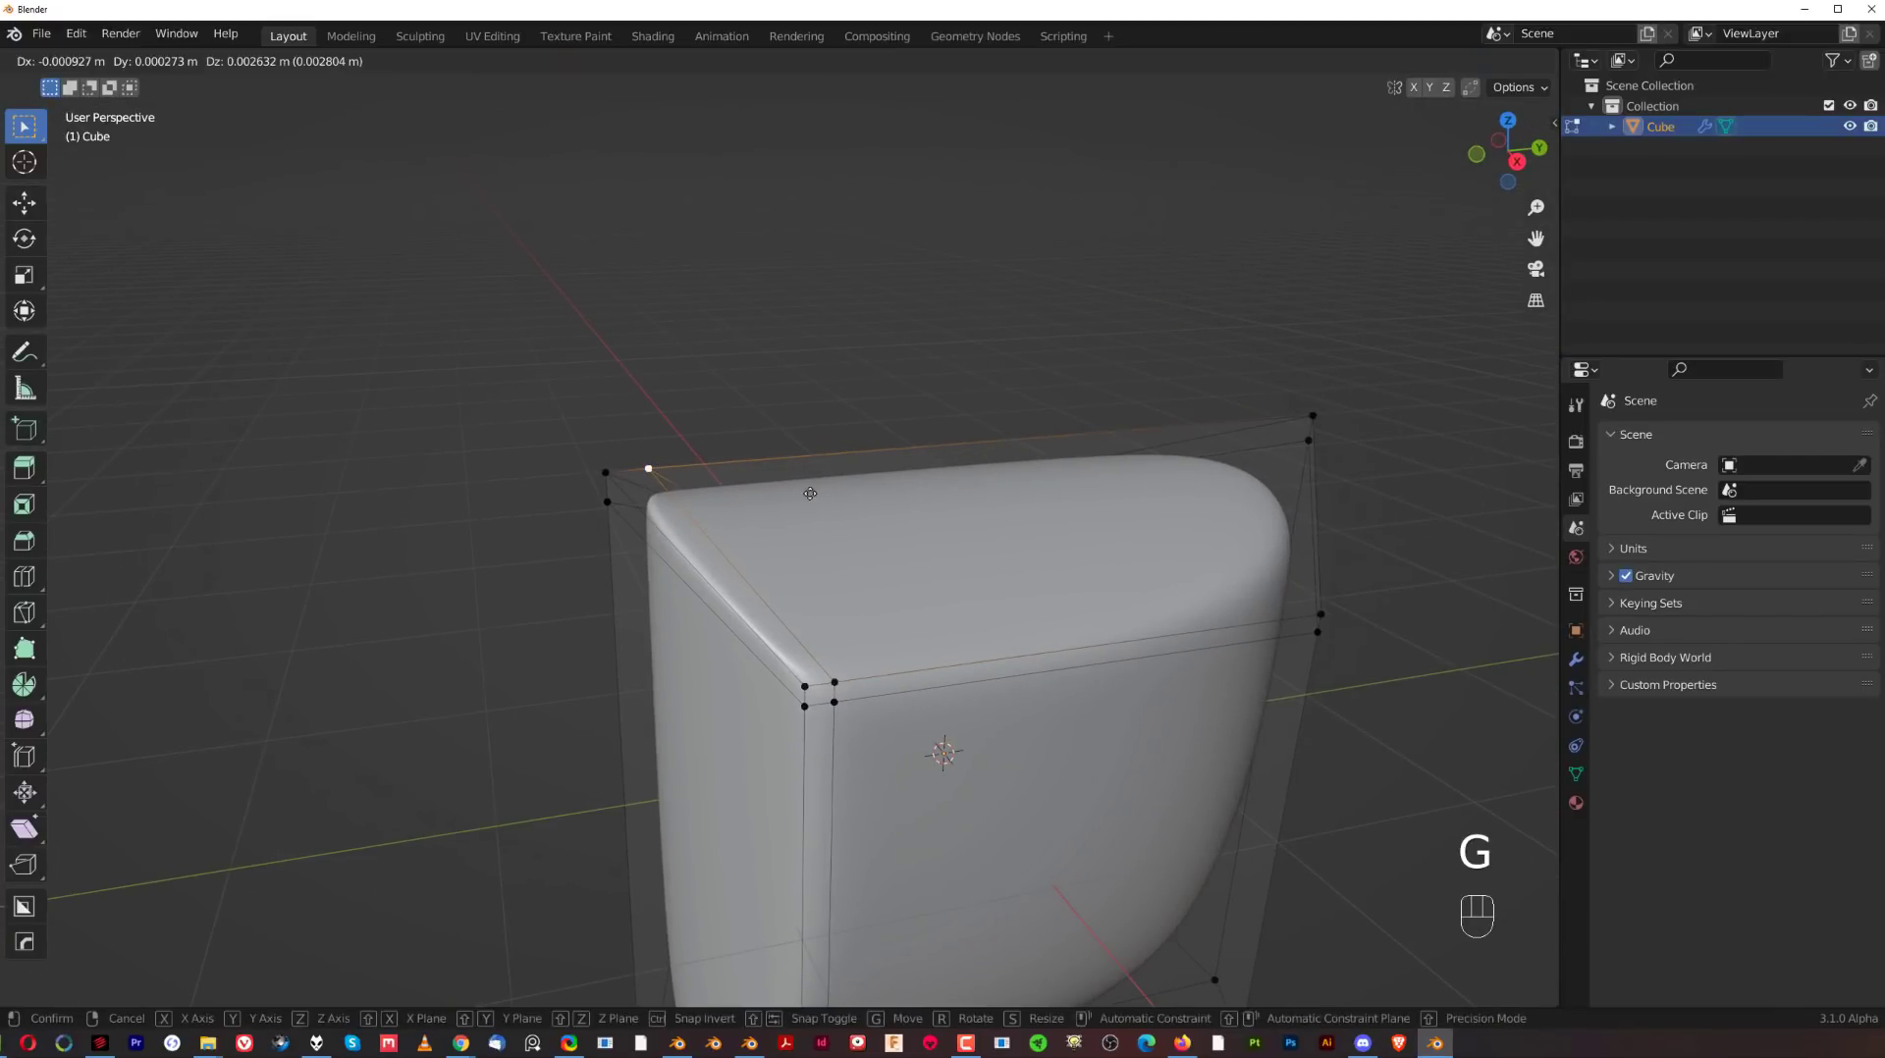
left_click(1004, 503)
left_click(607, 502)
key("g")
key("g")
left_click(626, 702)
middle_click_drag(627, 702, 918, 637)
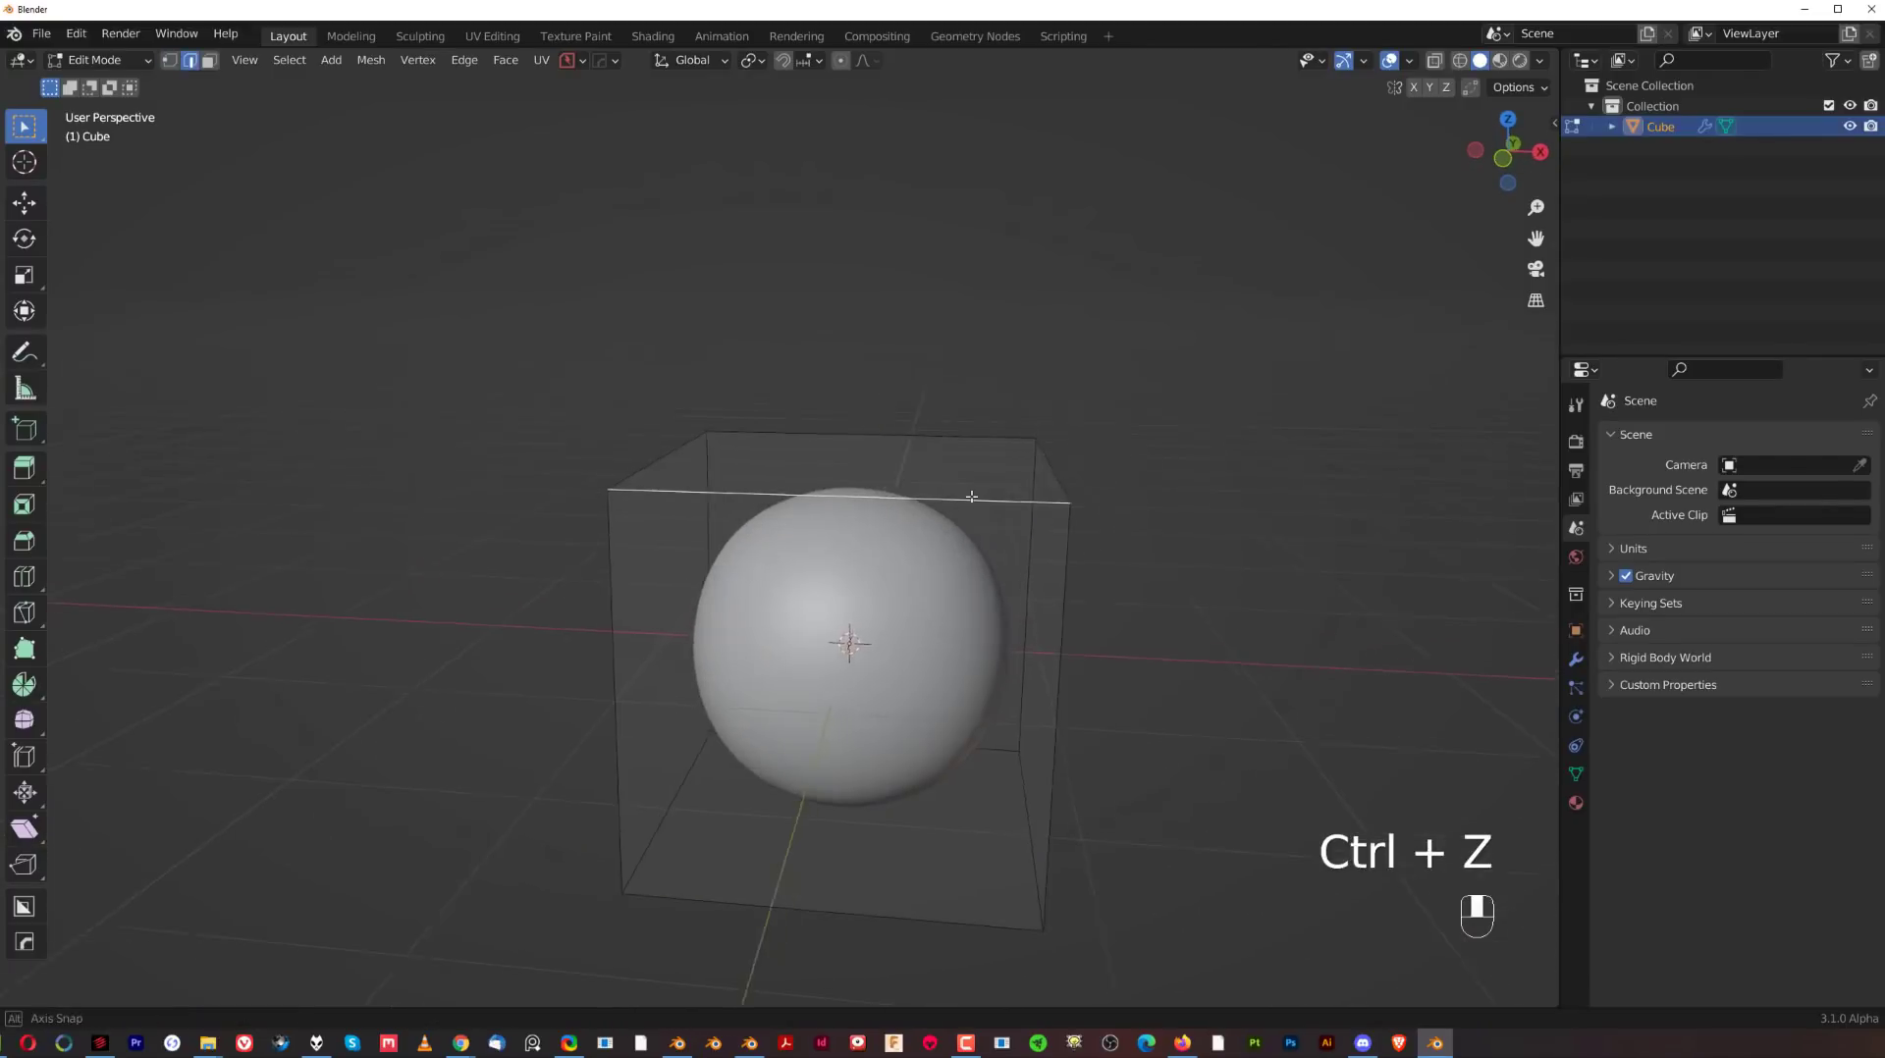
Look at the shortcut options of Vertex Crease, and apply a full vertex crease to one upper corner vertex of the cube.
middle_click_drag(971, 496, 928, 587)
key("Tab")
left_click(906, 494)
scroll(967, 526, "down", 2)
scroll(896, 543, "up", 2)
left_click(416, 61)
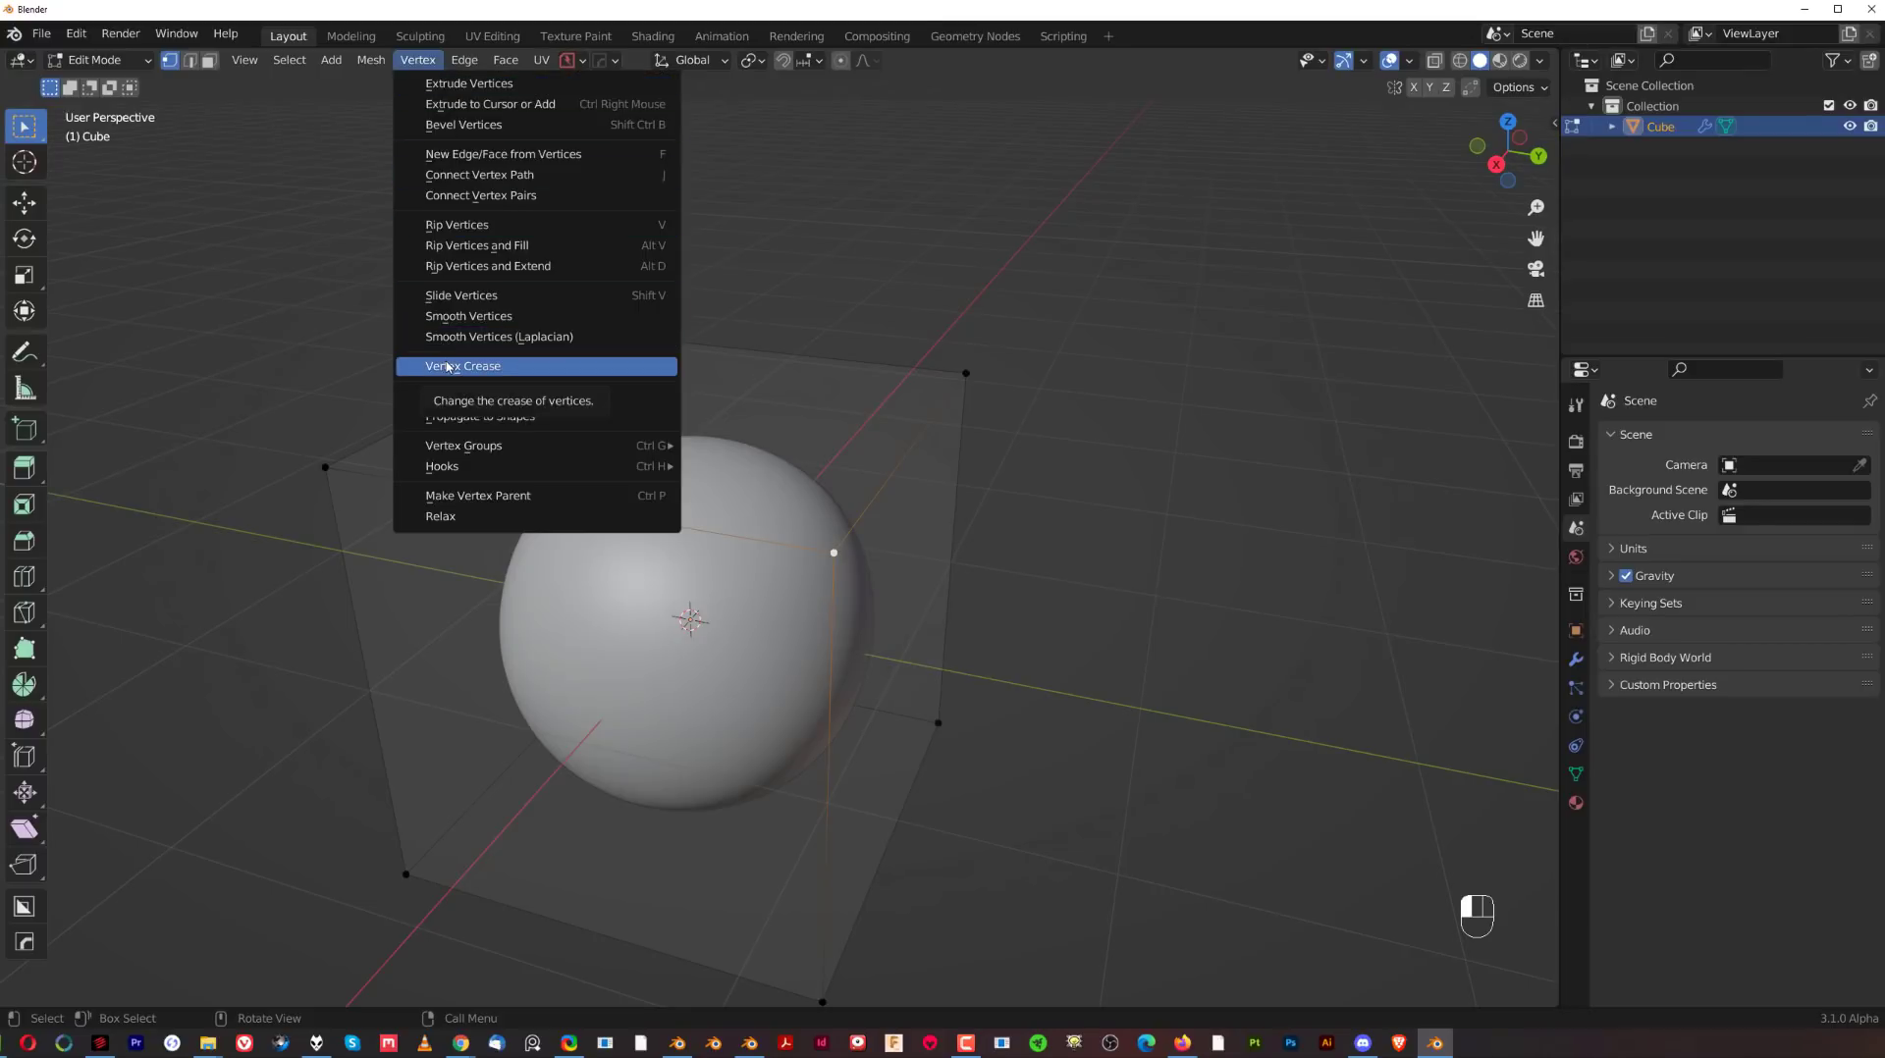
right_click(448, 367)
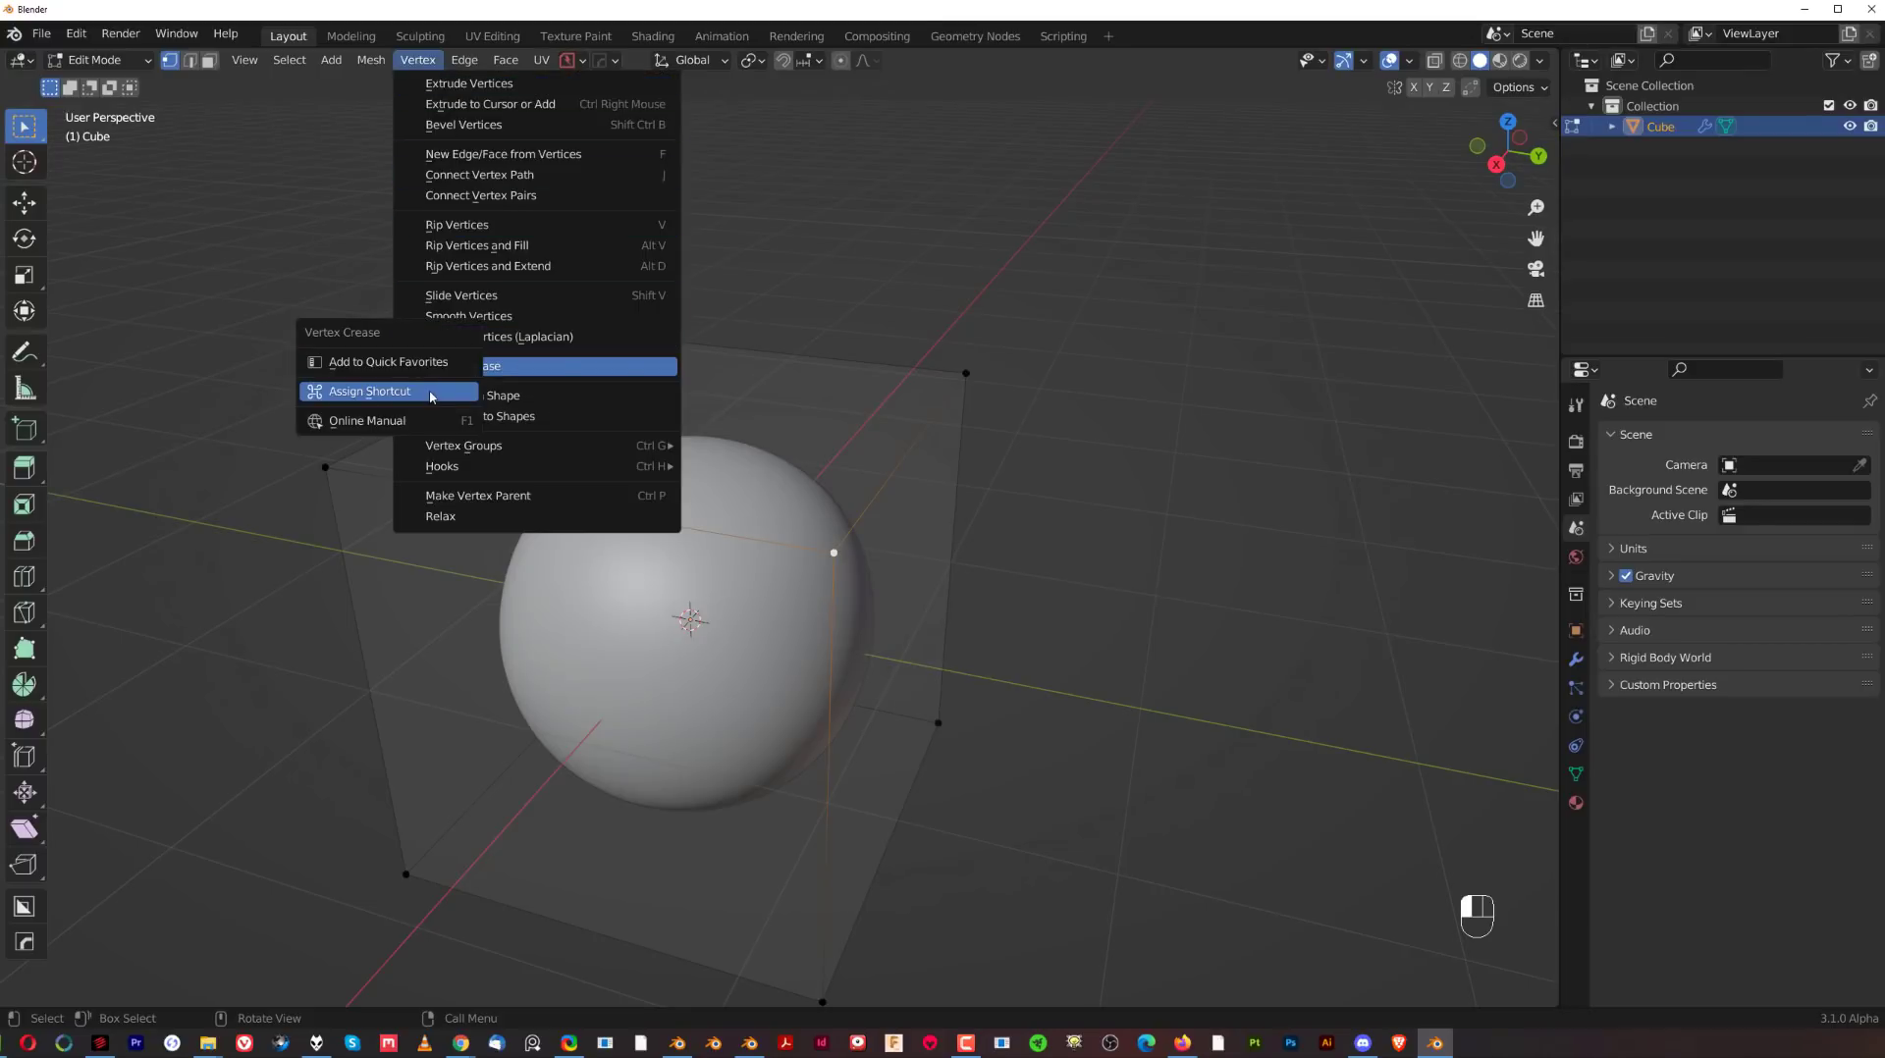
left_click(603, 381)
left_click(417, 60)
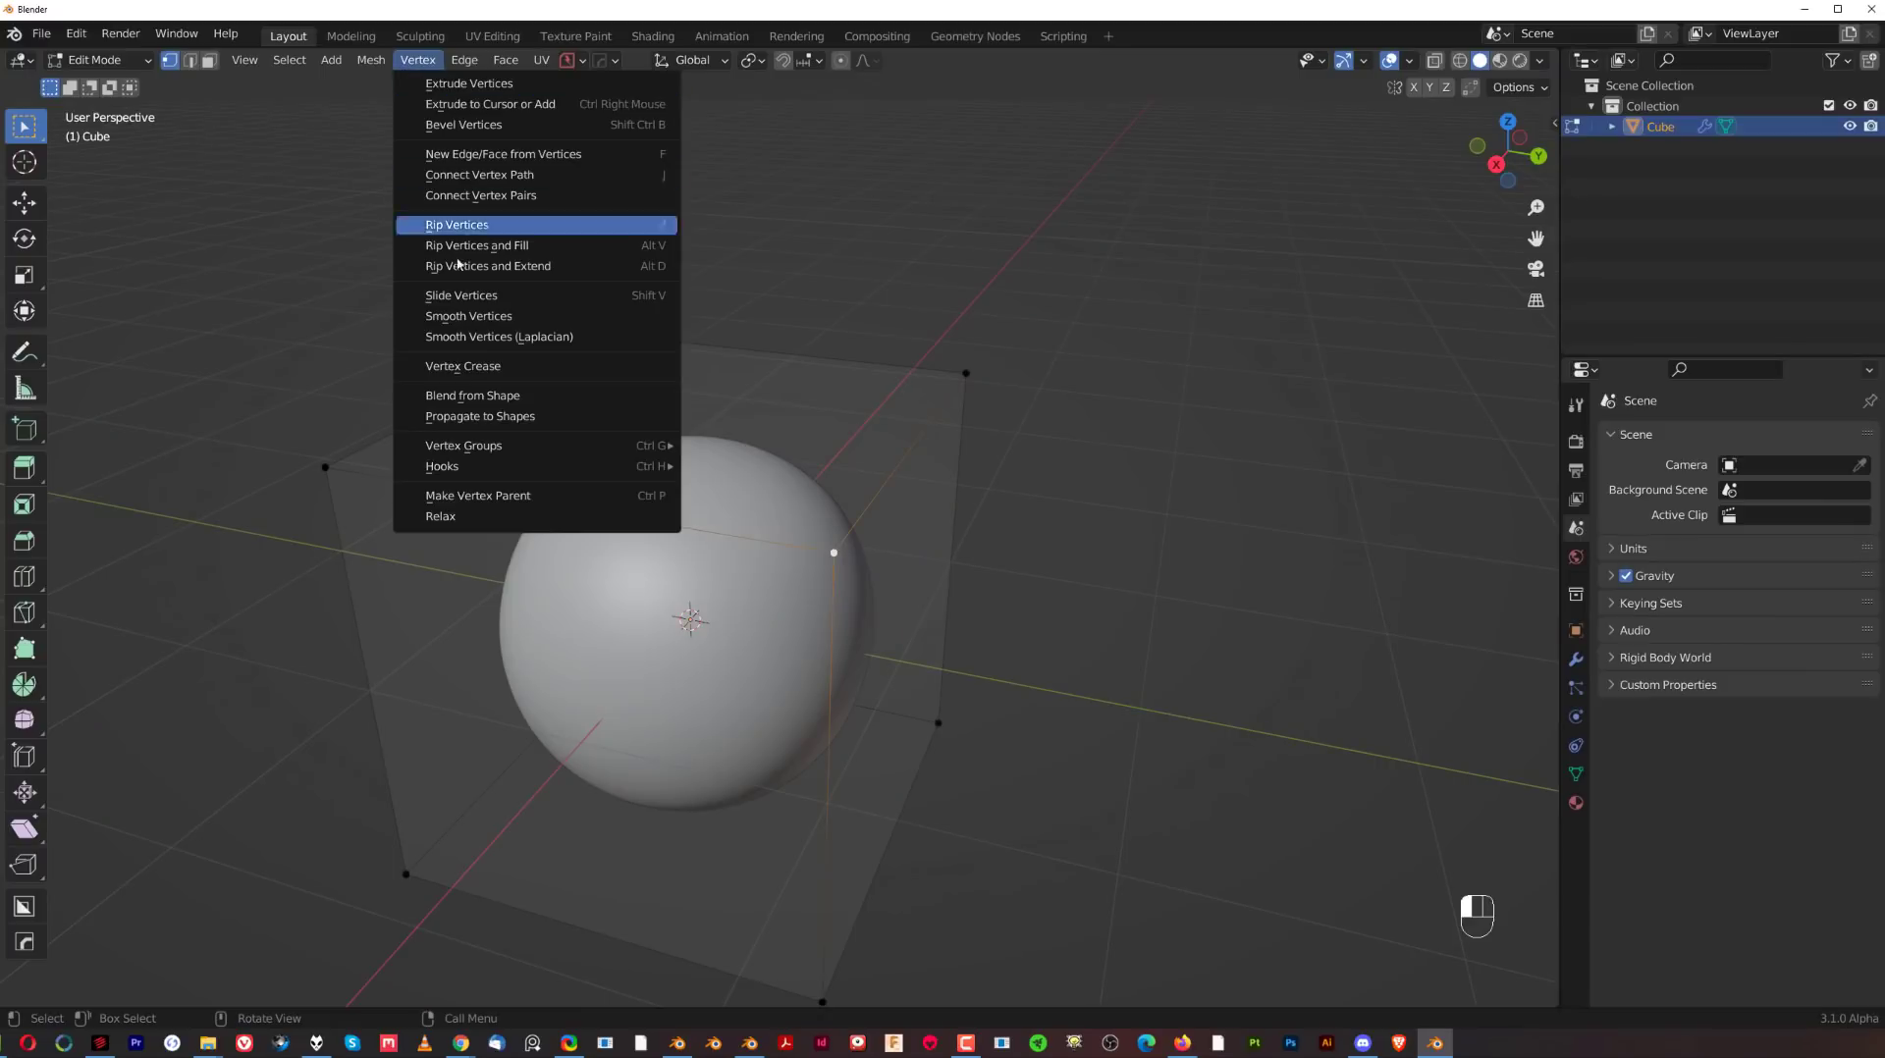
left_click(491, 366)
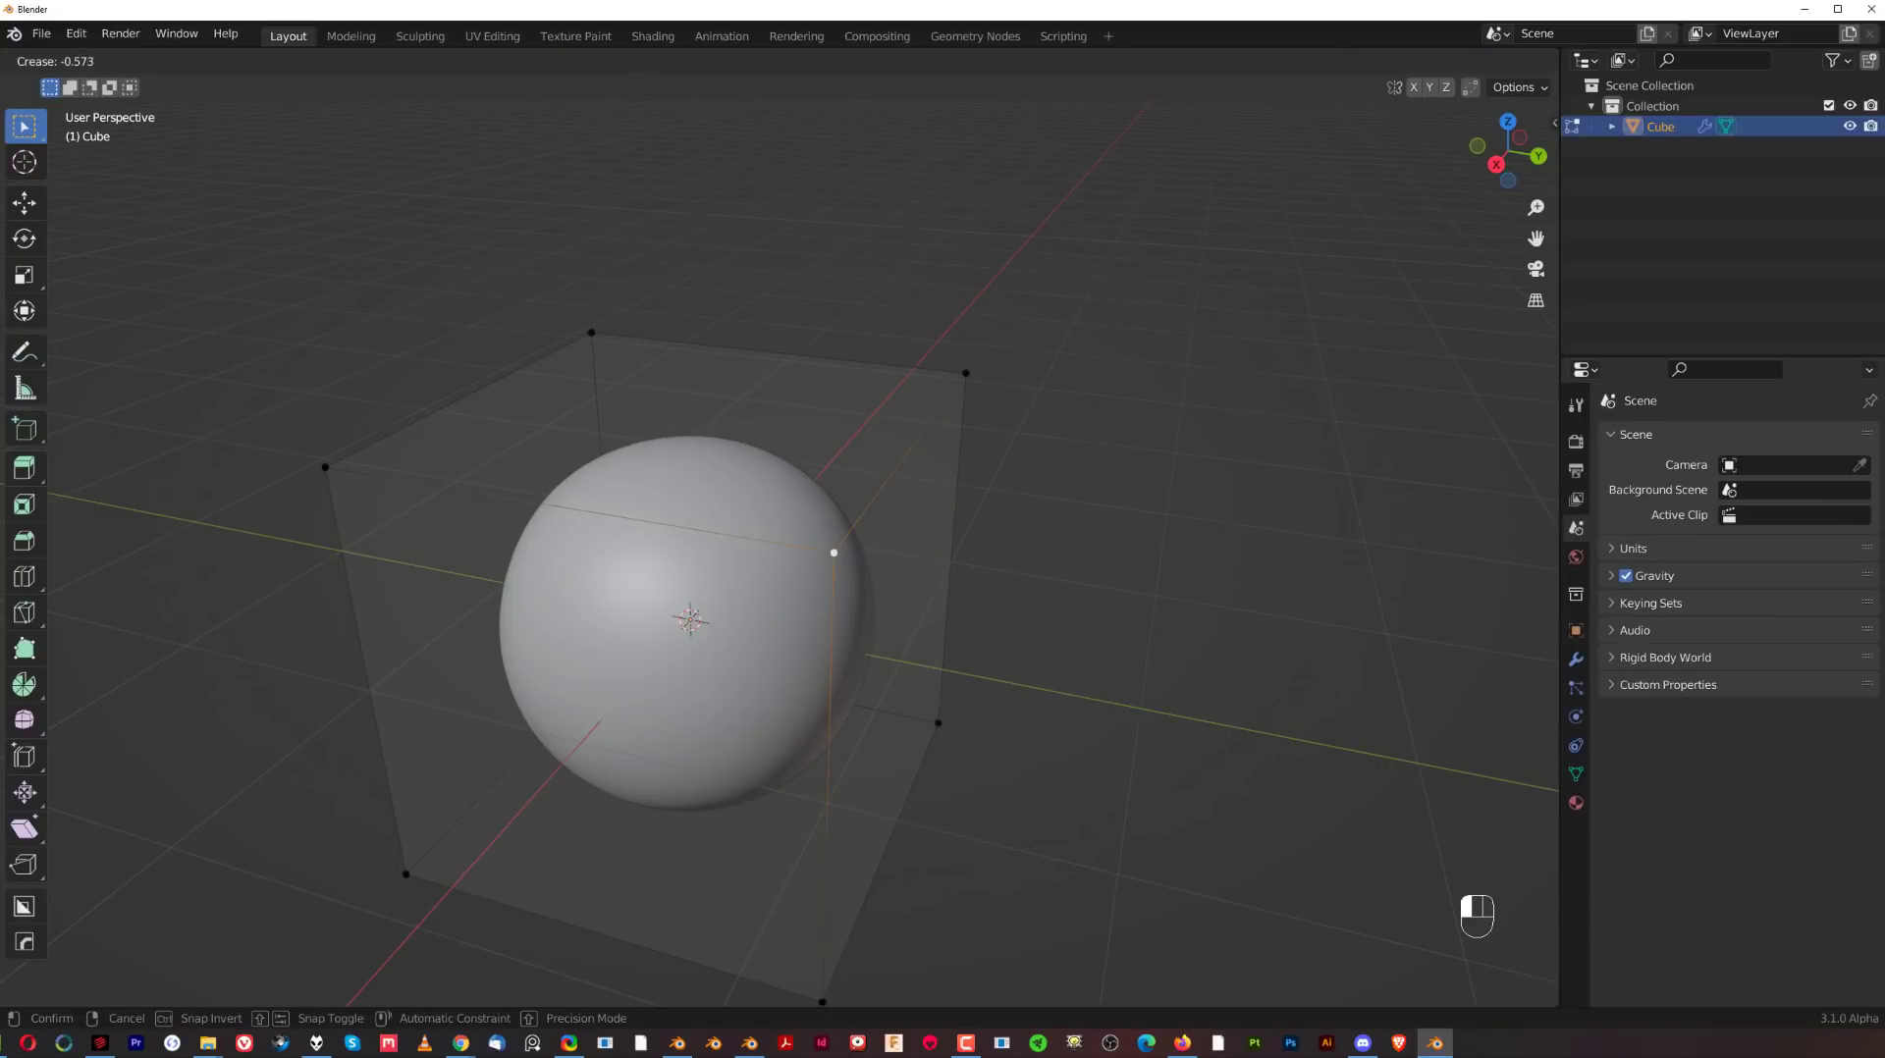
left_click(346, 451)
Select the neighbouring upper corner vertex and apply Vertex Crease to it with a factor of 1.
middle_click_drag(869, 579, 894, 639)
middle_click_drag(893, 638, 1103, 433, "shift")
middle_click_drag(977, 484, 854, 606, "shift")
middle_click_drag(913, 565, 815, 521)
left_click(930, 250, "shift")
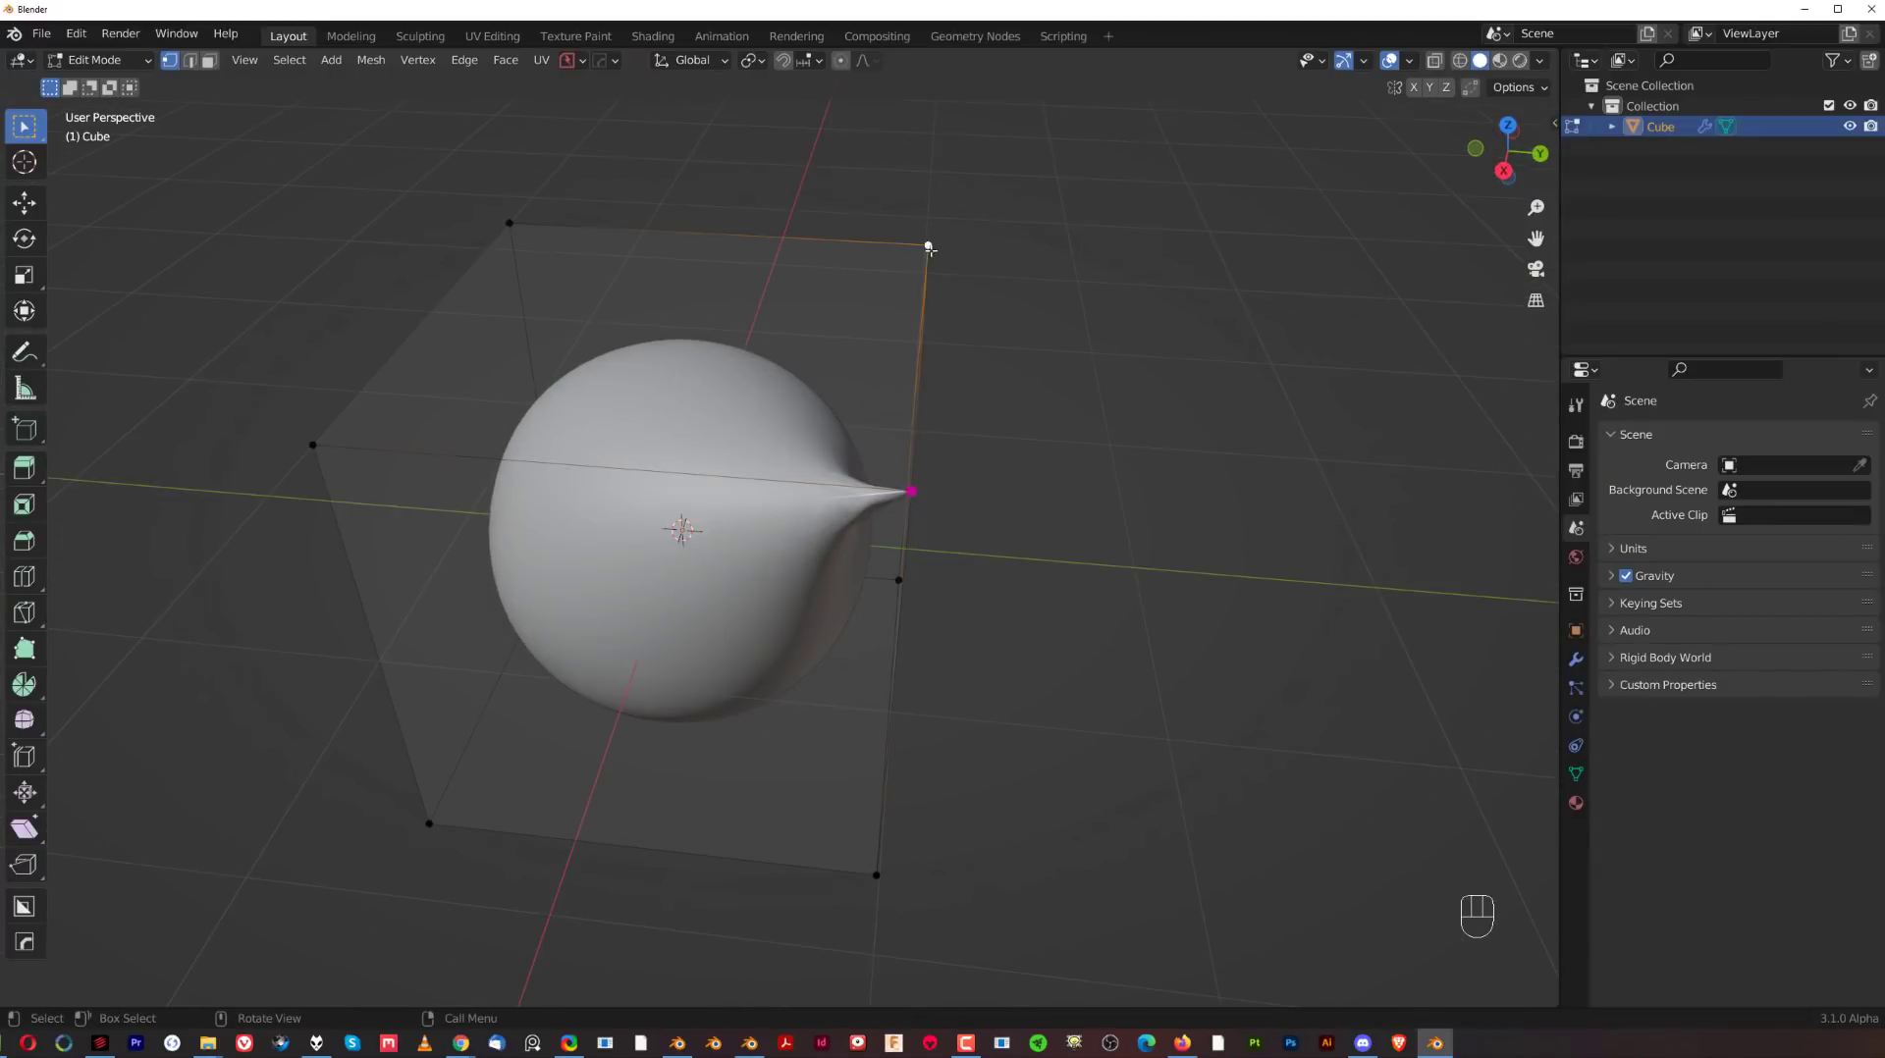
right_click(928, 280)
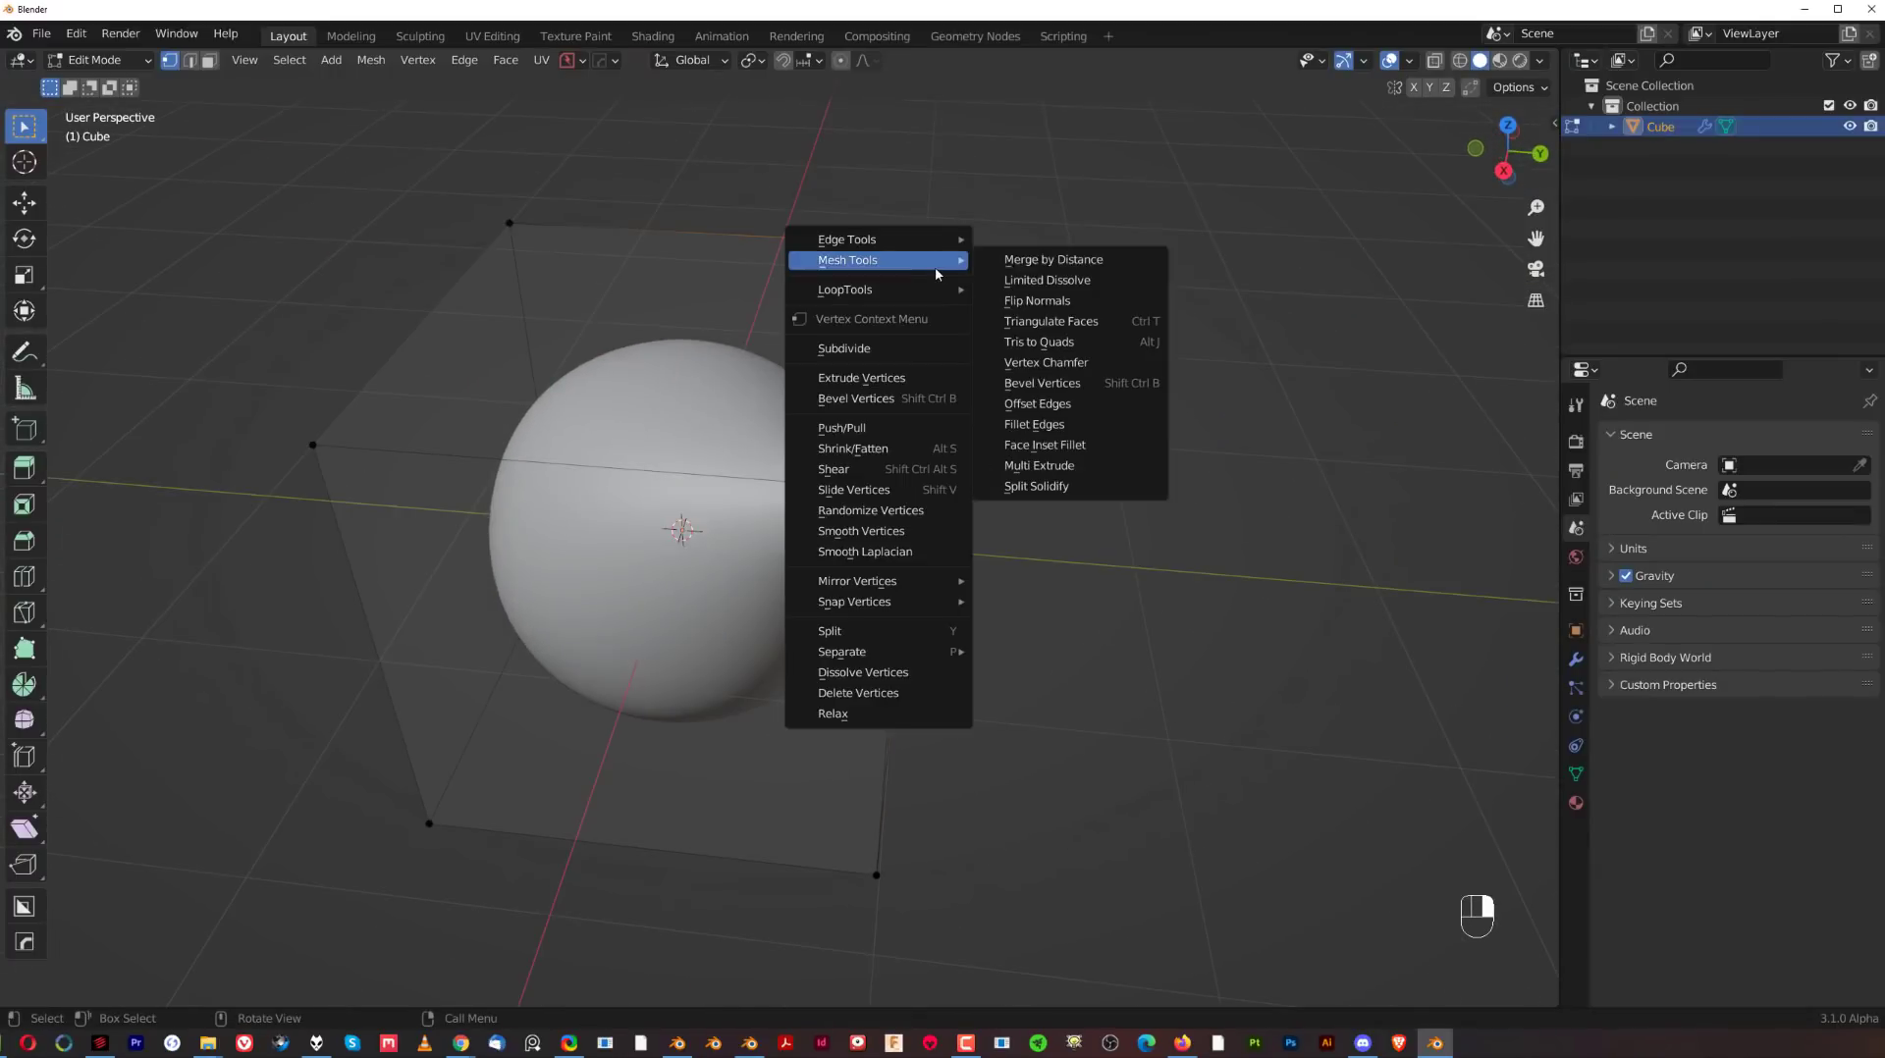
left_click(364, 61)
left_click(546, 371)
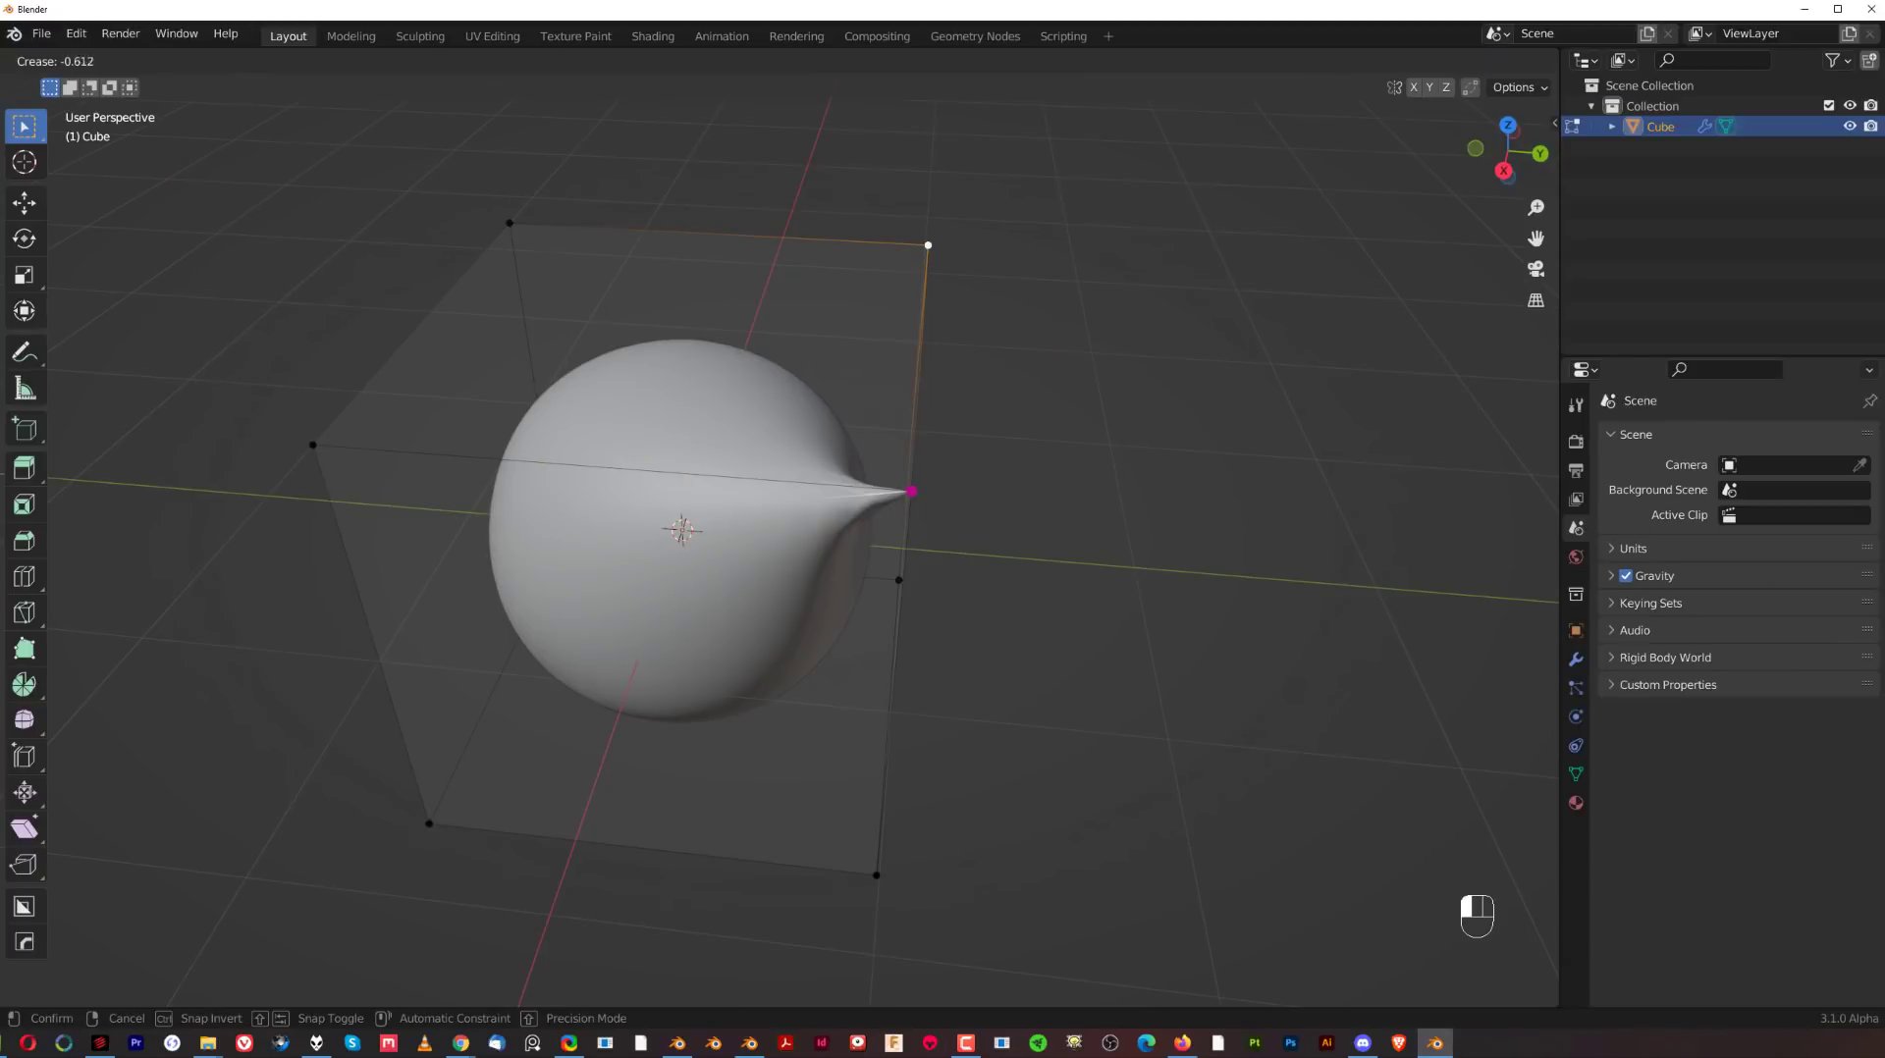
left_click(625, 1009)
middle_click_drag(887, 540, 890, 261)
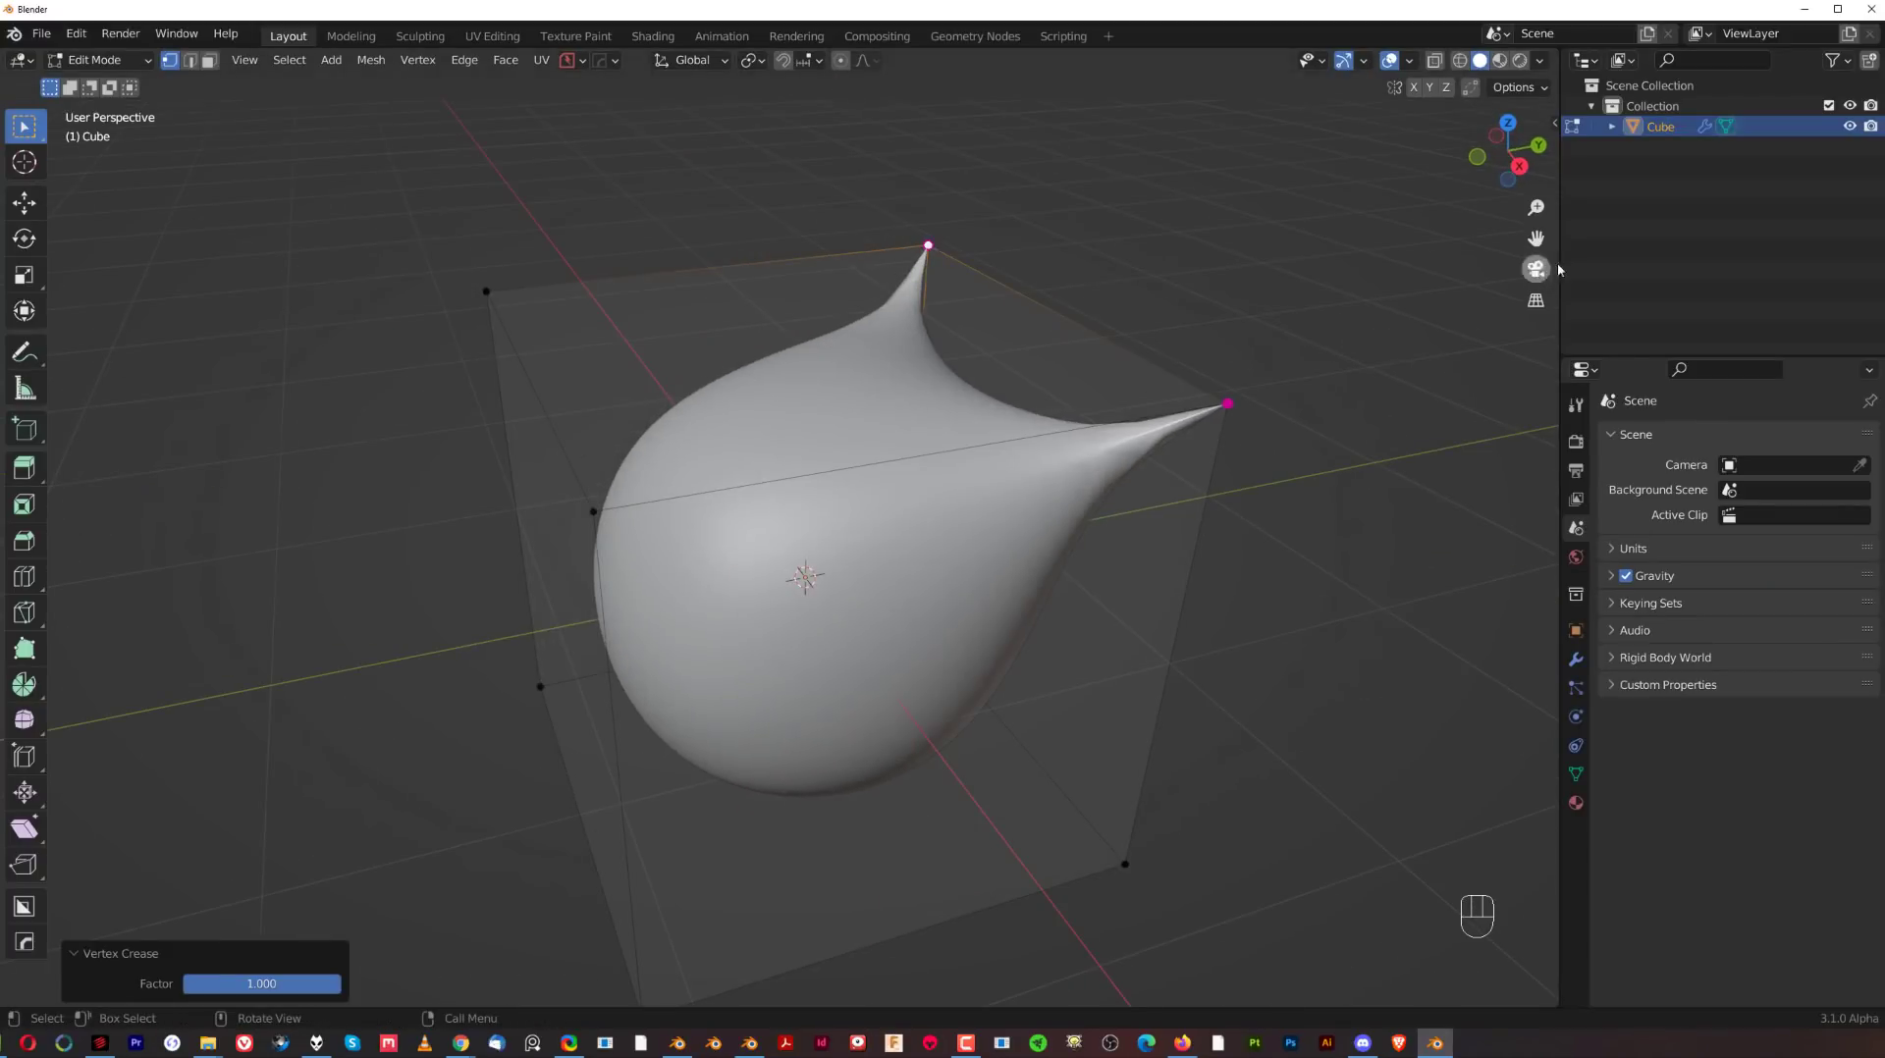
Show the item's transform values and set the crease of the edge between the two creased vertices to 0.46.
key("n")
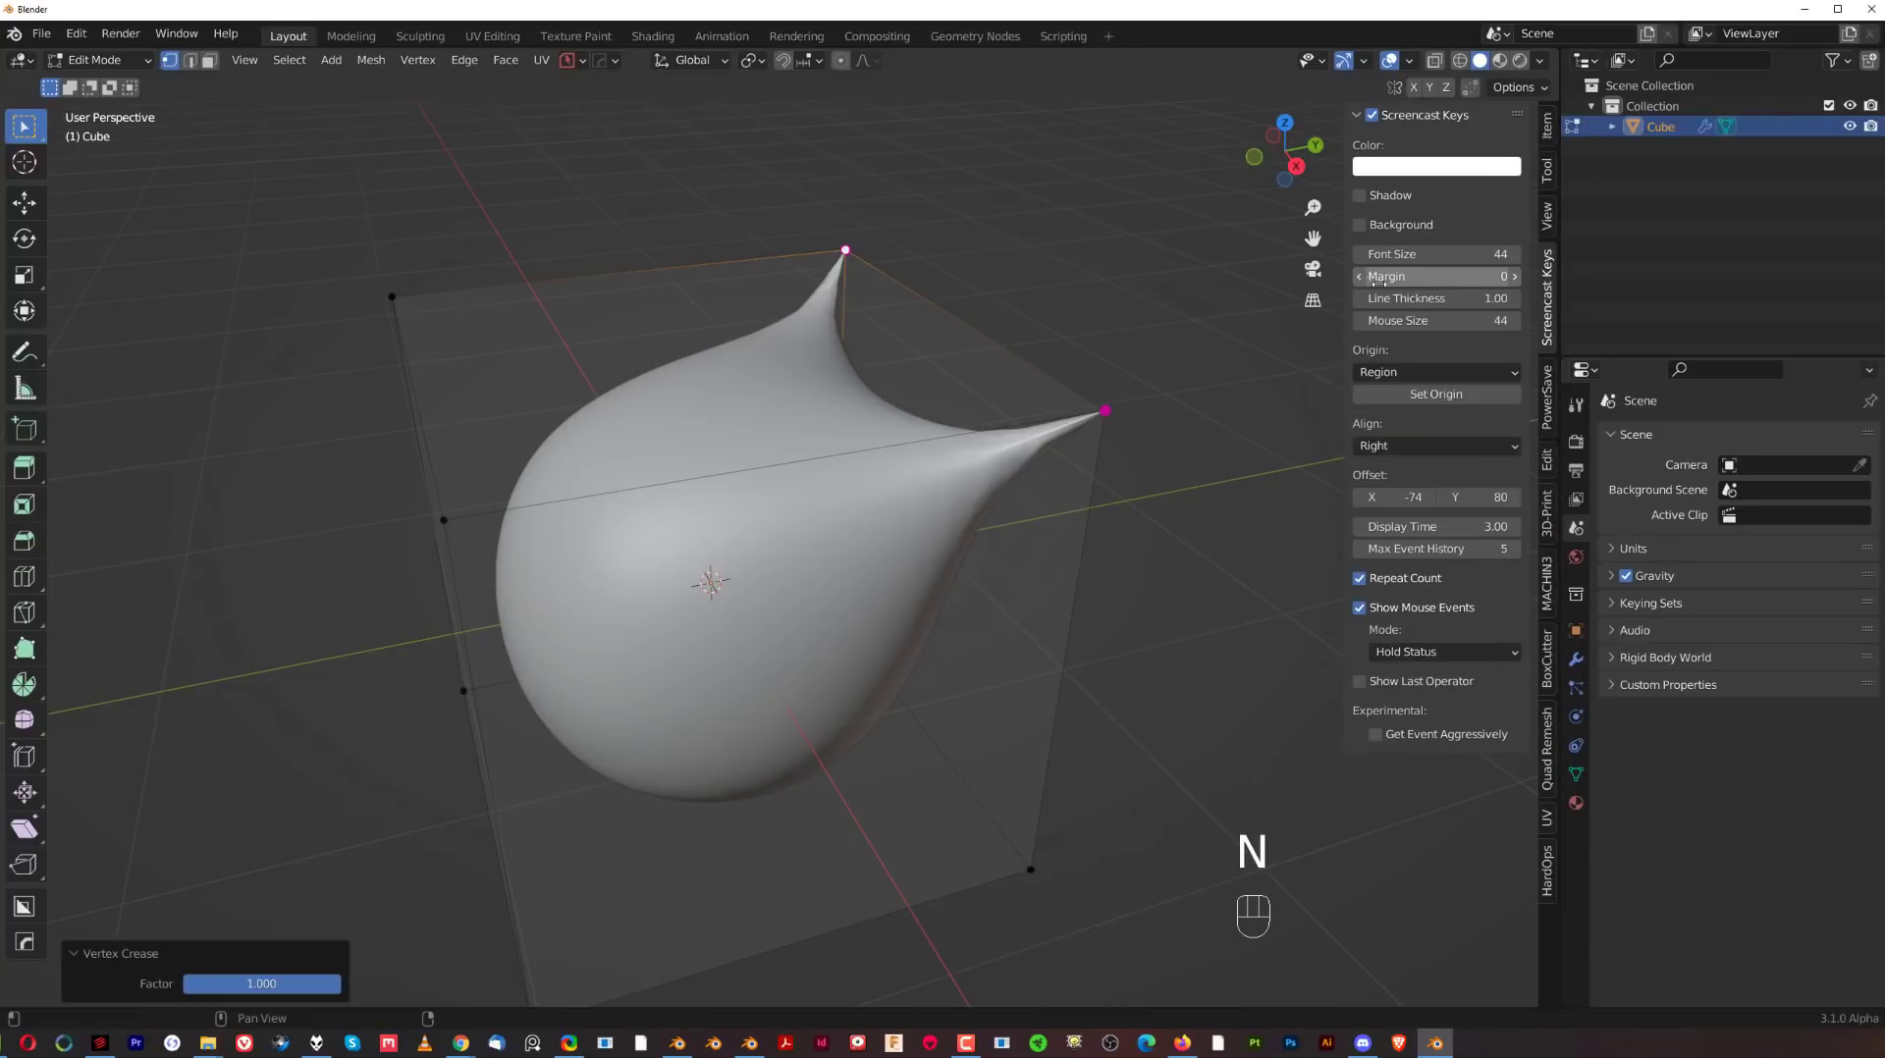
left_click(1548, 126)
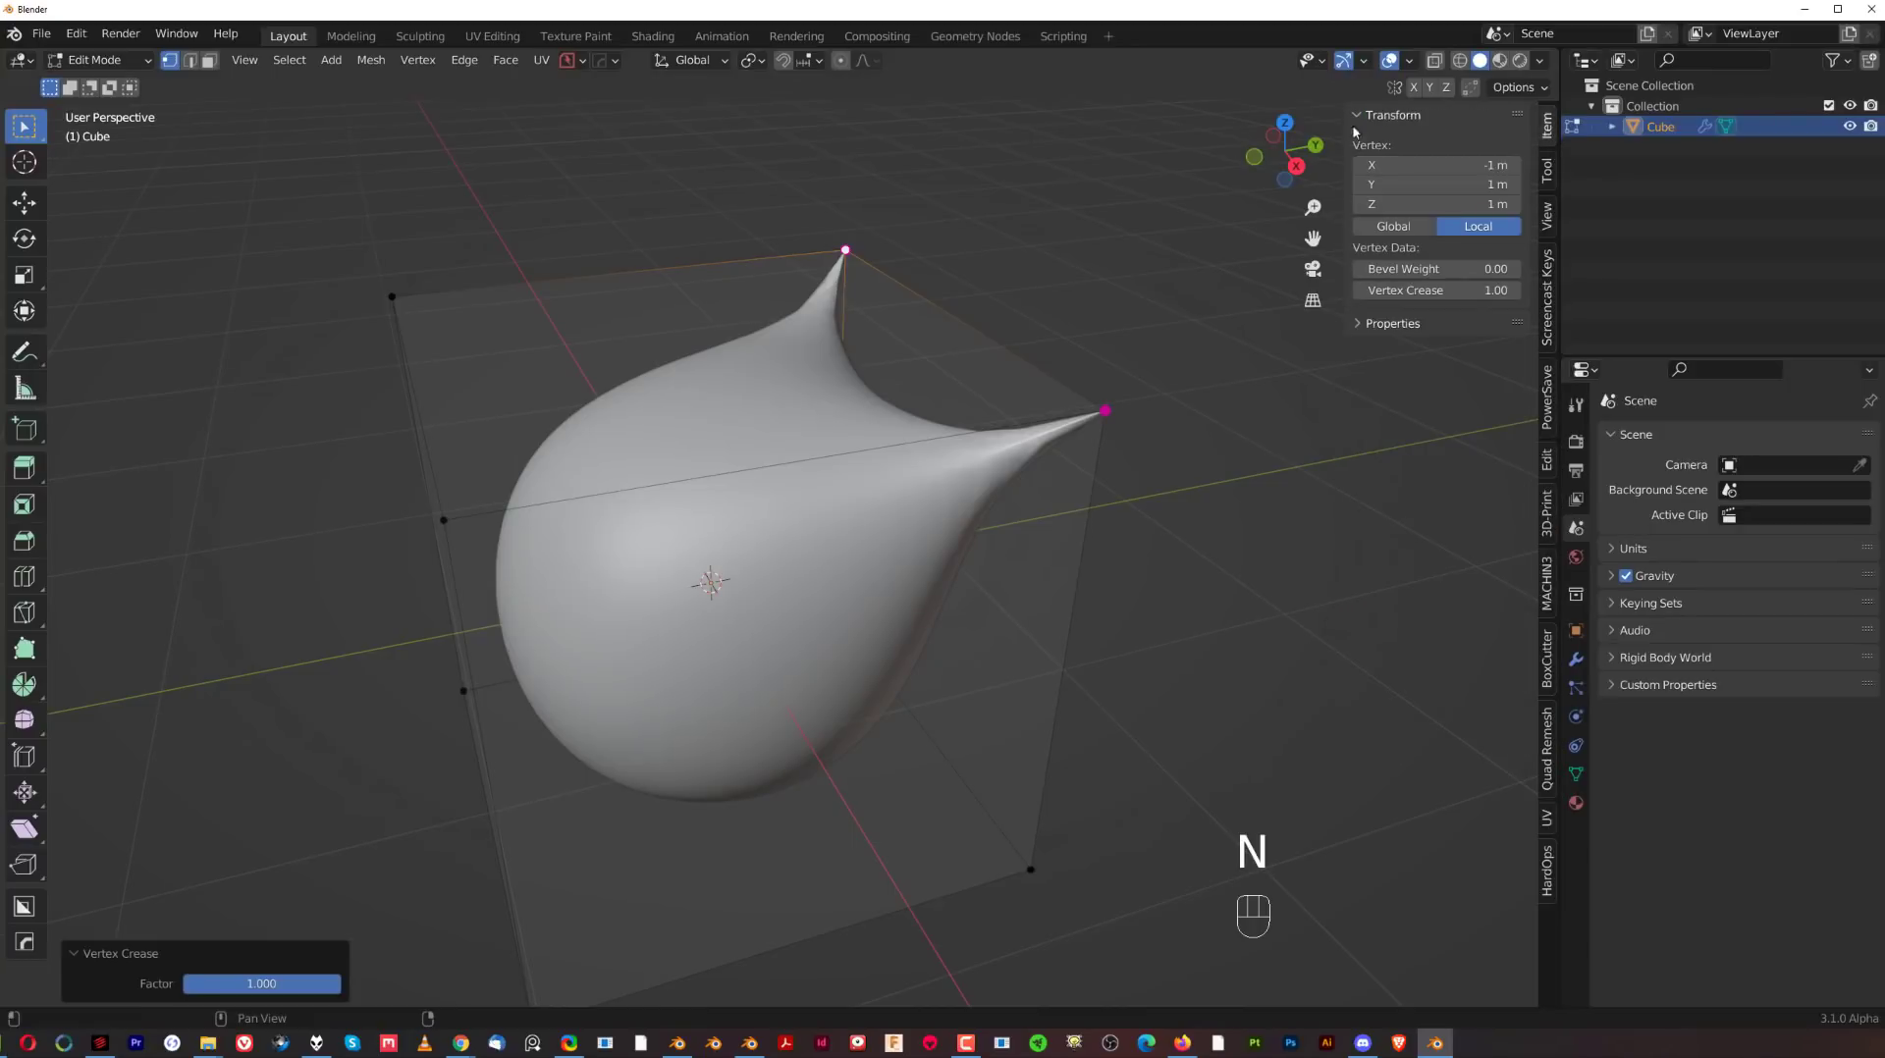
middle_click_drag(1153, 328, 934, 415, "shift")
scroll(925, 491, "up", 1)
left_click(978, 575)
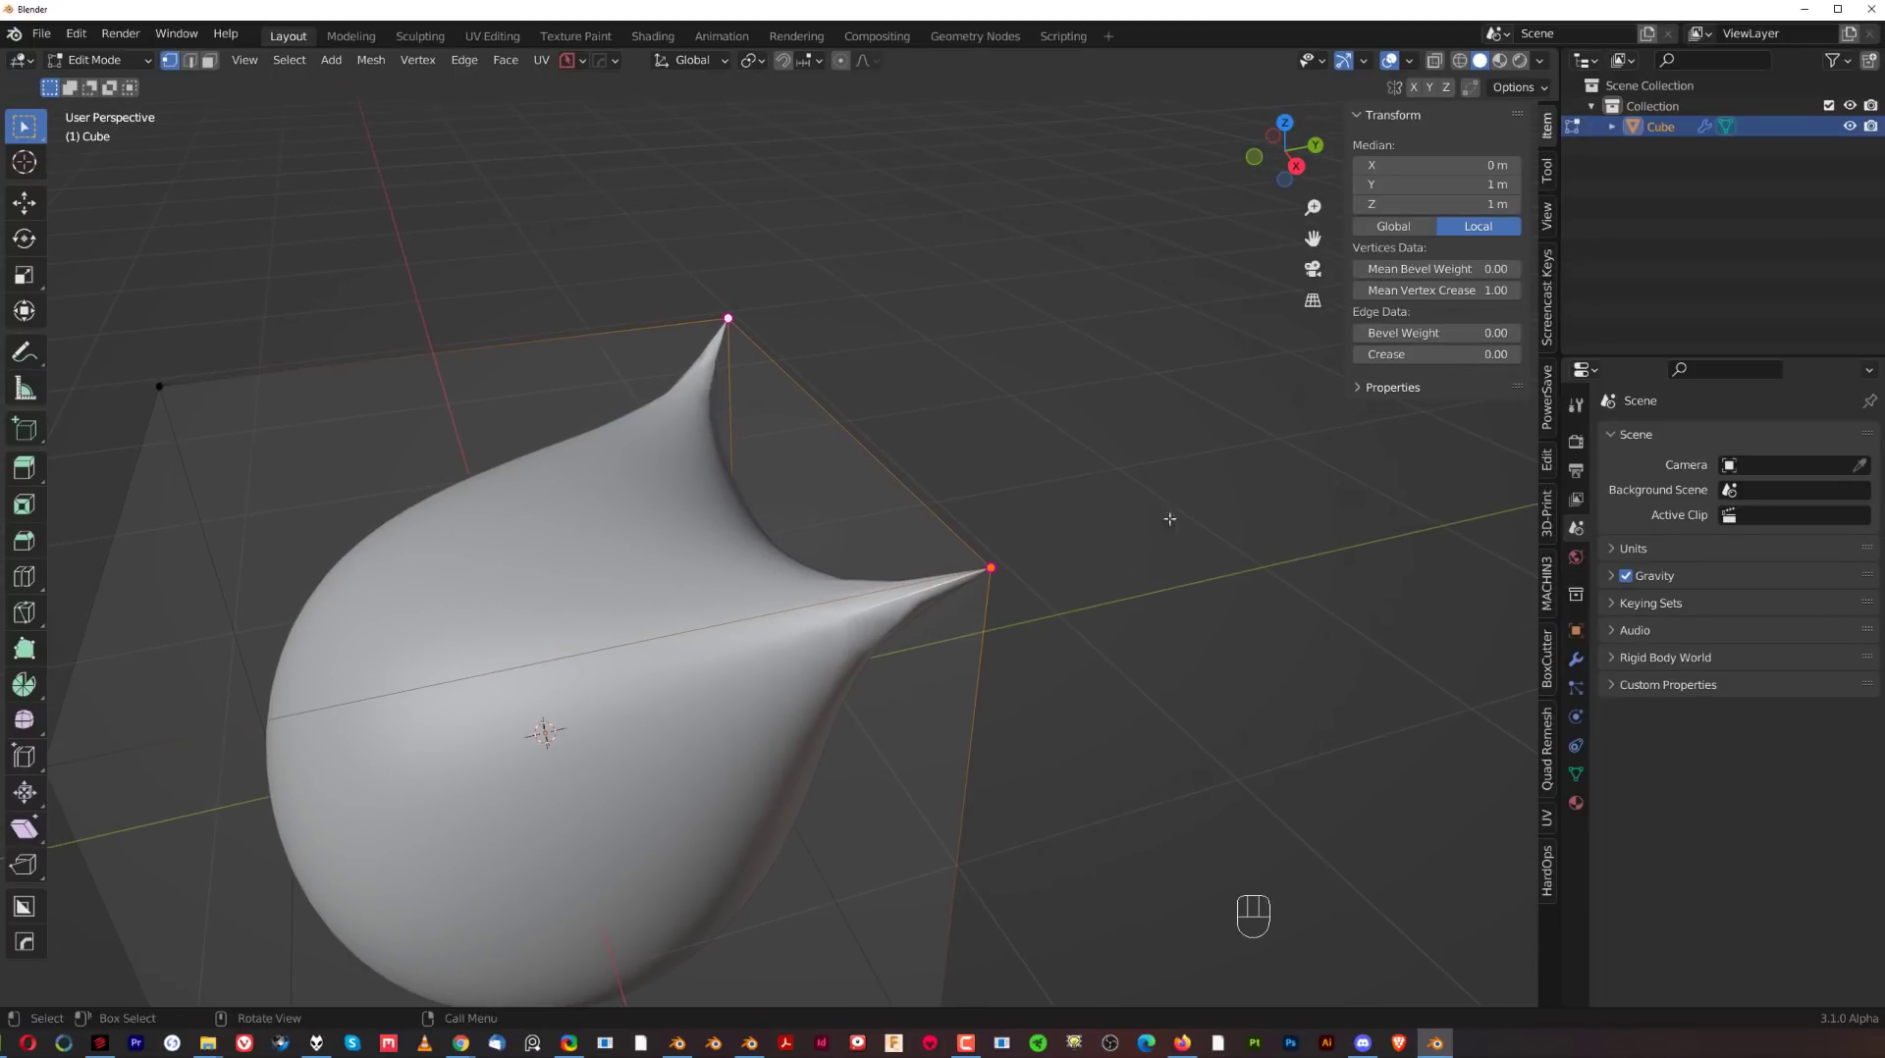
middle_click_drag(1117, 460, 1123, 448, "shift")
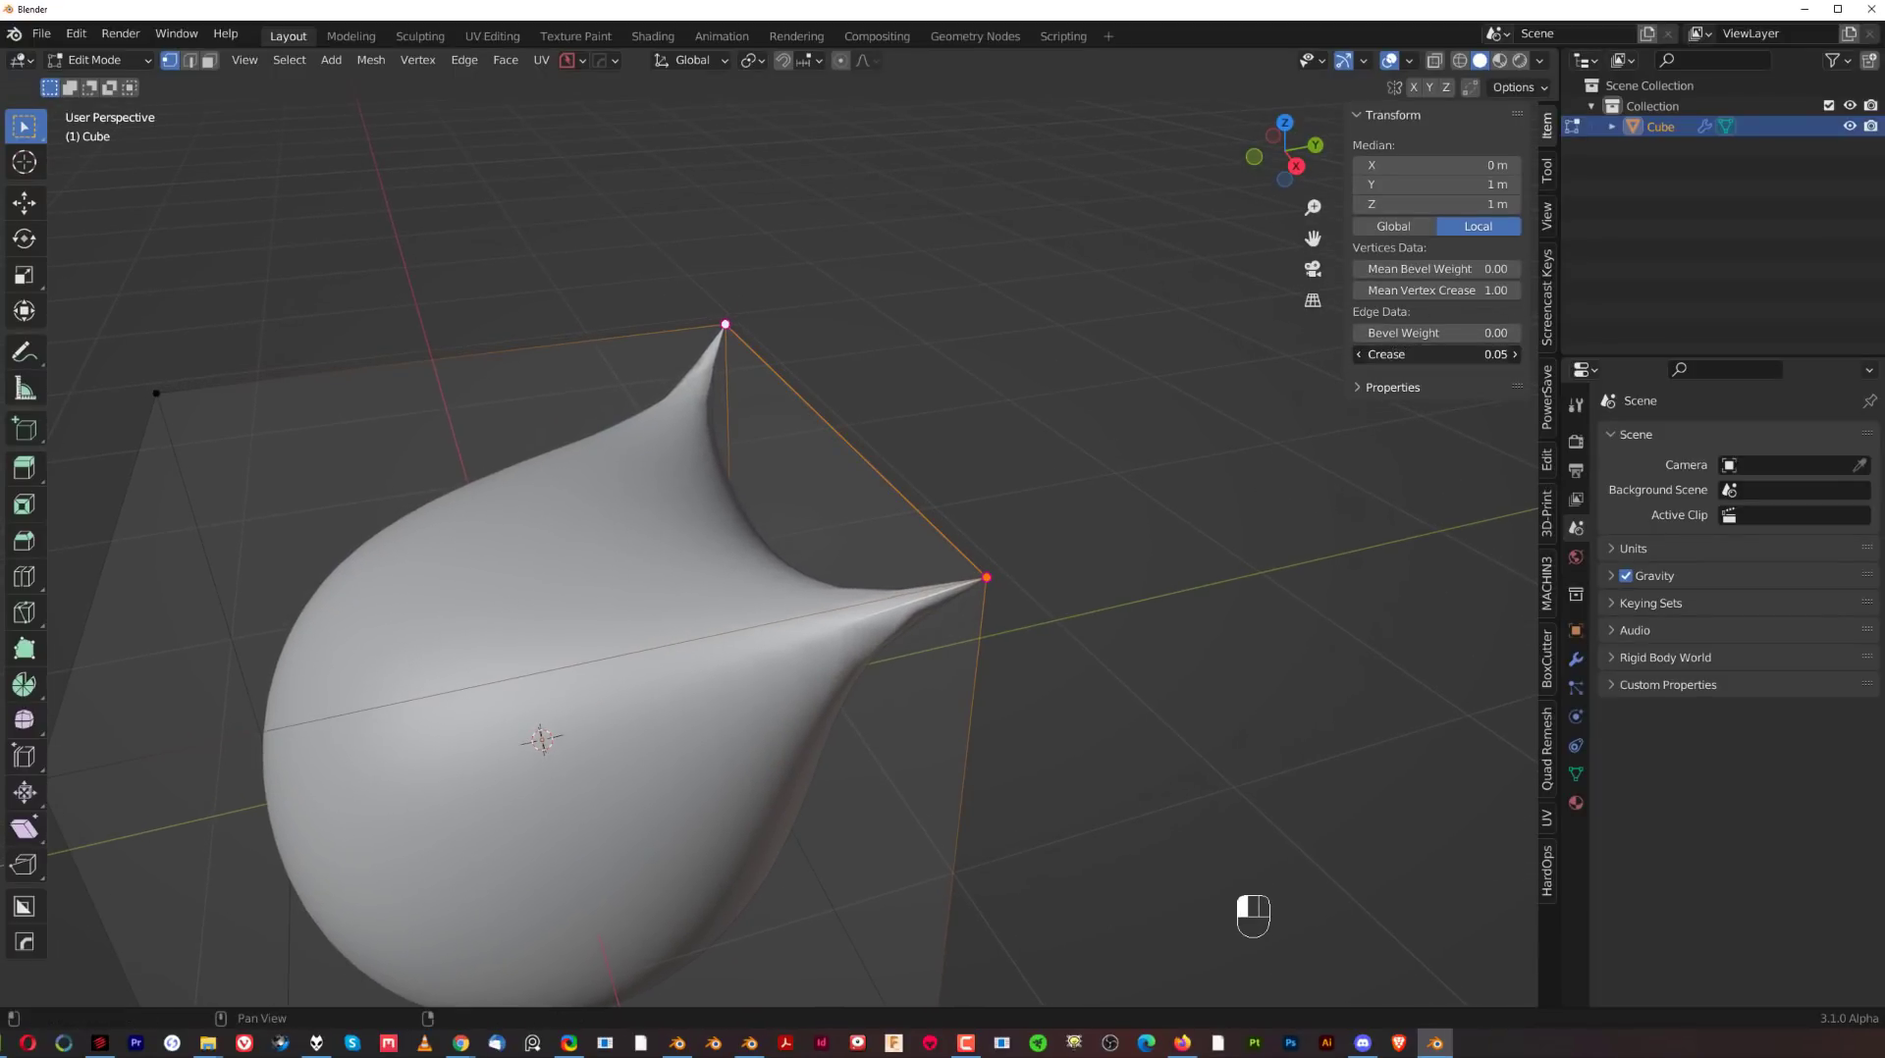
left_click_drag(1433, 355, 1463, 354)
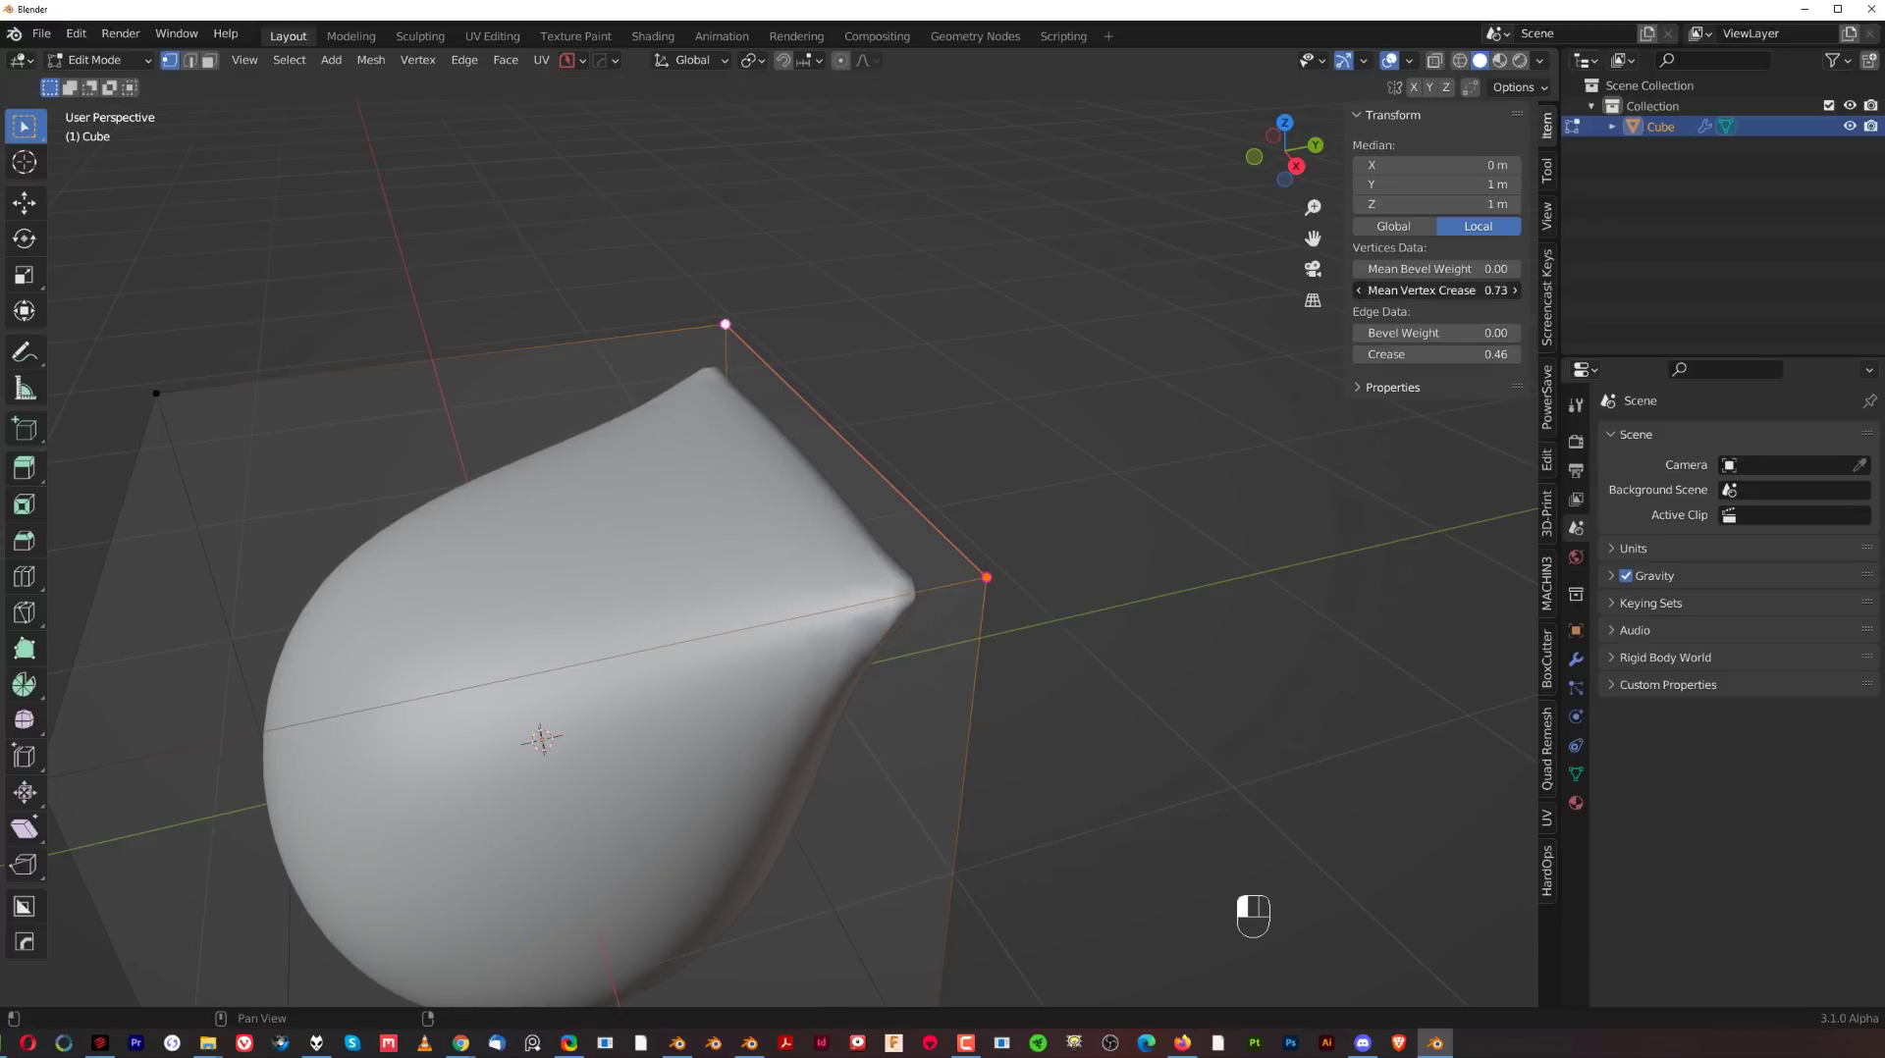
Set the mean vertex crease of the two selected corners to 0.45 and the cube's subdivision level to 5.
left_click_drag(1435, 289, 1426, 290)
middle_click_drag(1023, 492, 872, 375)
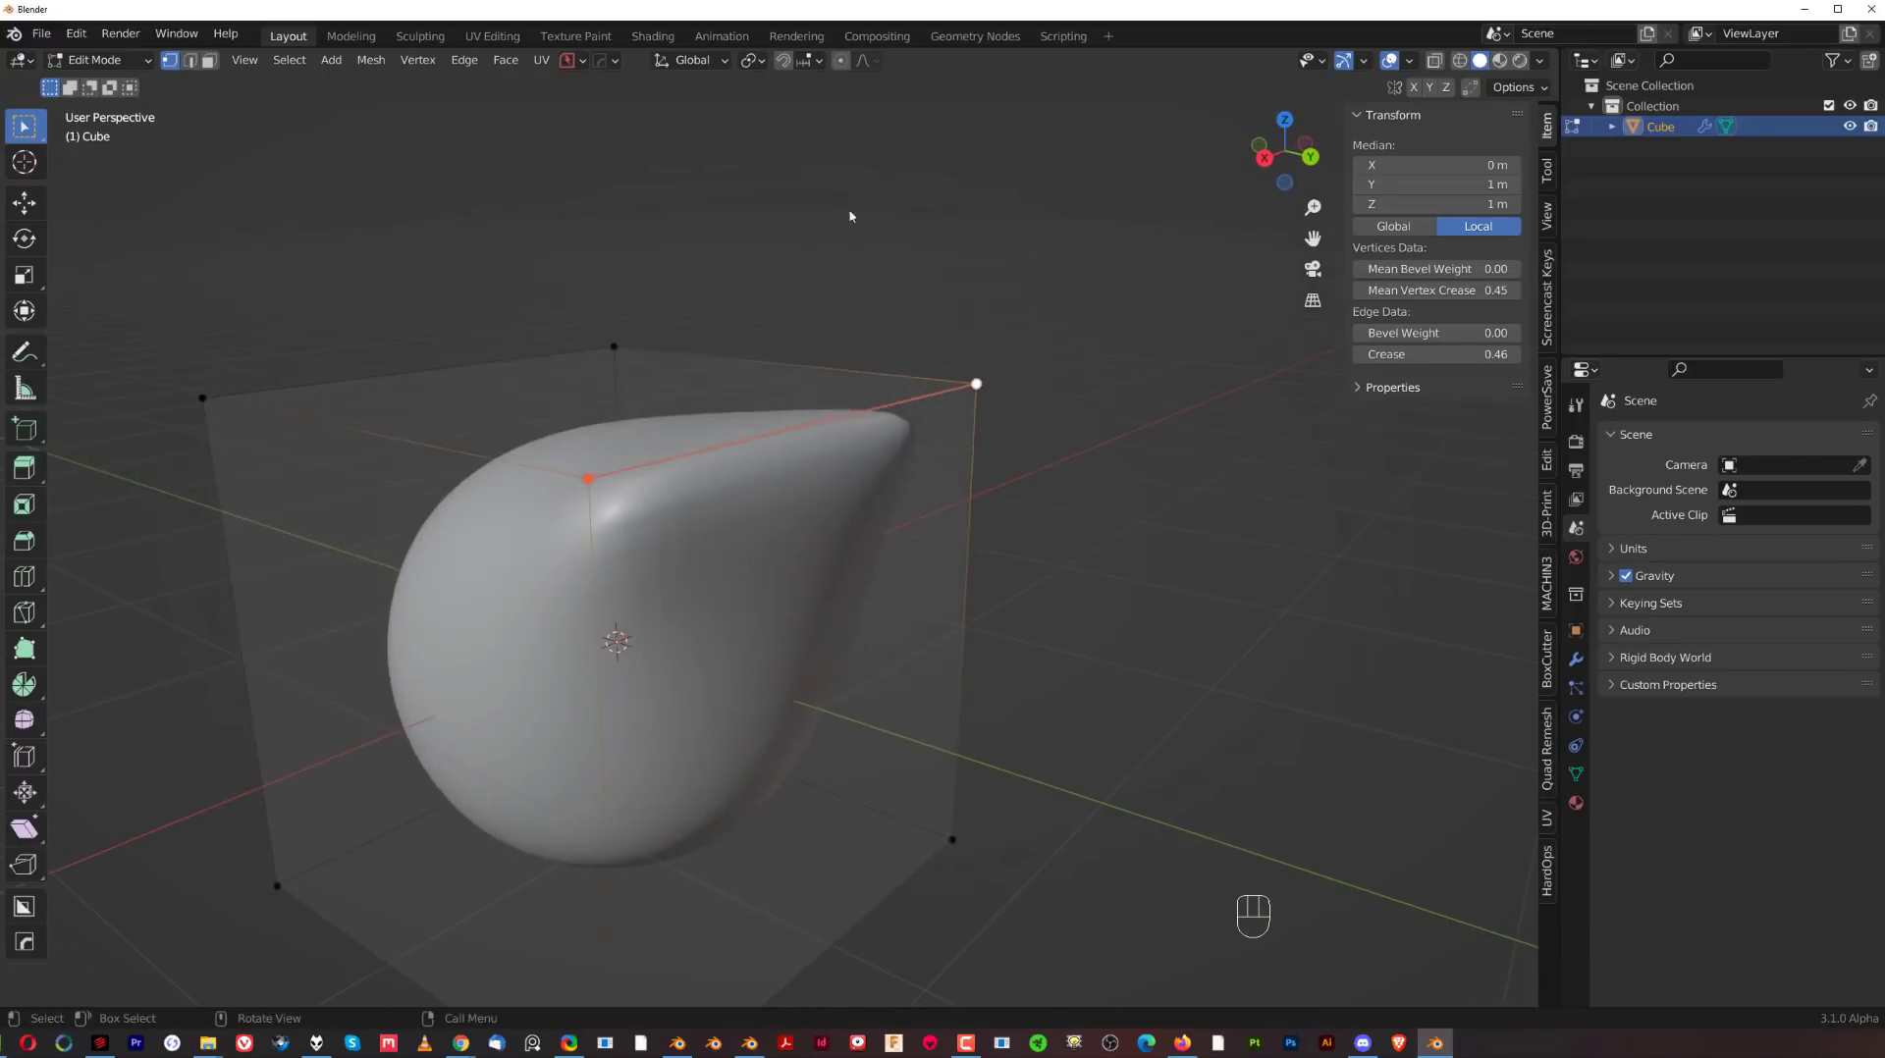
key("Tab")
key("ctrl+5")
middle_click_drag(809, 442, 893, 437)
Crease the opposite upper edge of the cube with an edge crease of about 0.59.
key("Tab")
left_click(869, 501)
middle_click_drag(869, 500, 808, 462)
right_click(808, 462)
left_click(808, 458)
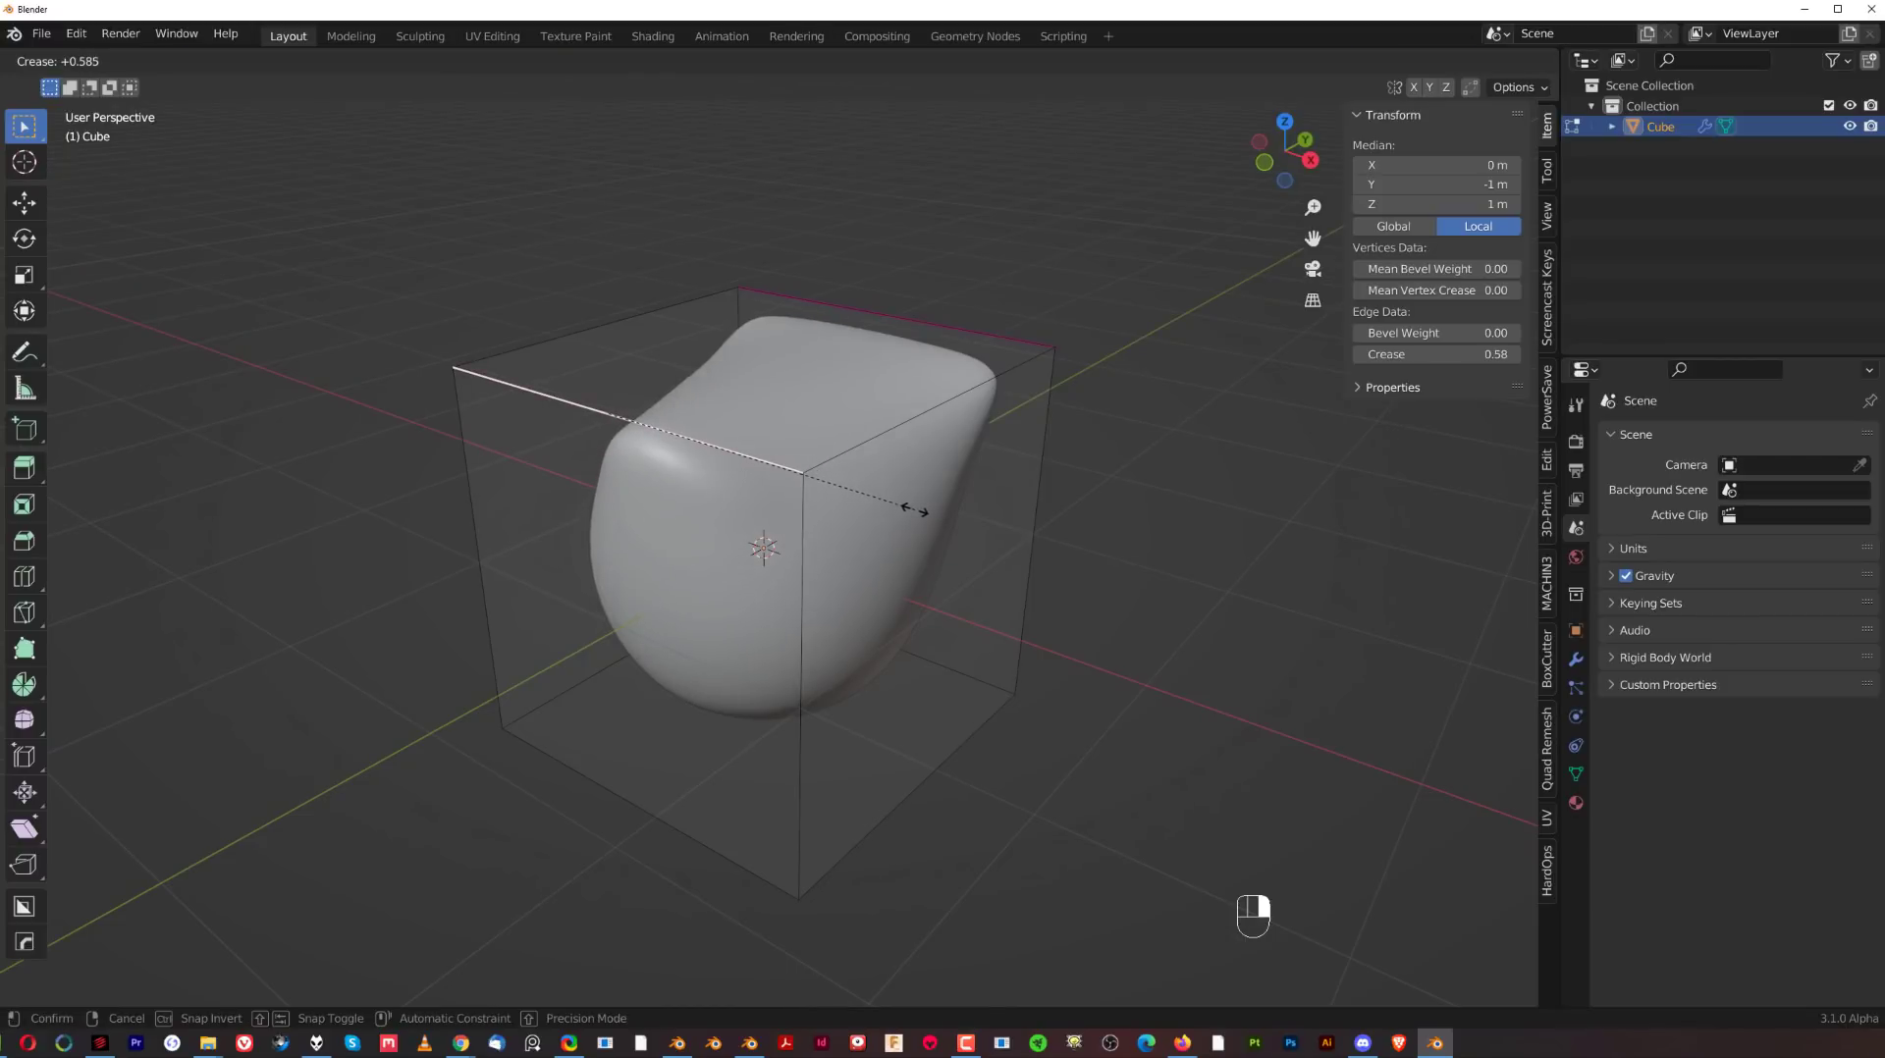
left_click(913, 515)
Try an edge crease on the adjoining upper and vertical edges, and undo the creasing of the opposite upper edge.
left_click(860, 472)
middle_click_drag(844, 554, 787, 539)
left_click(785, 546, "shift")
right_click(819, 495)
left_click(819, 494)
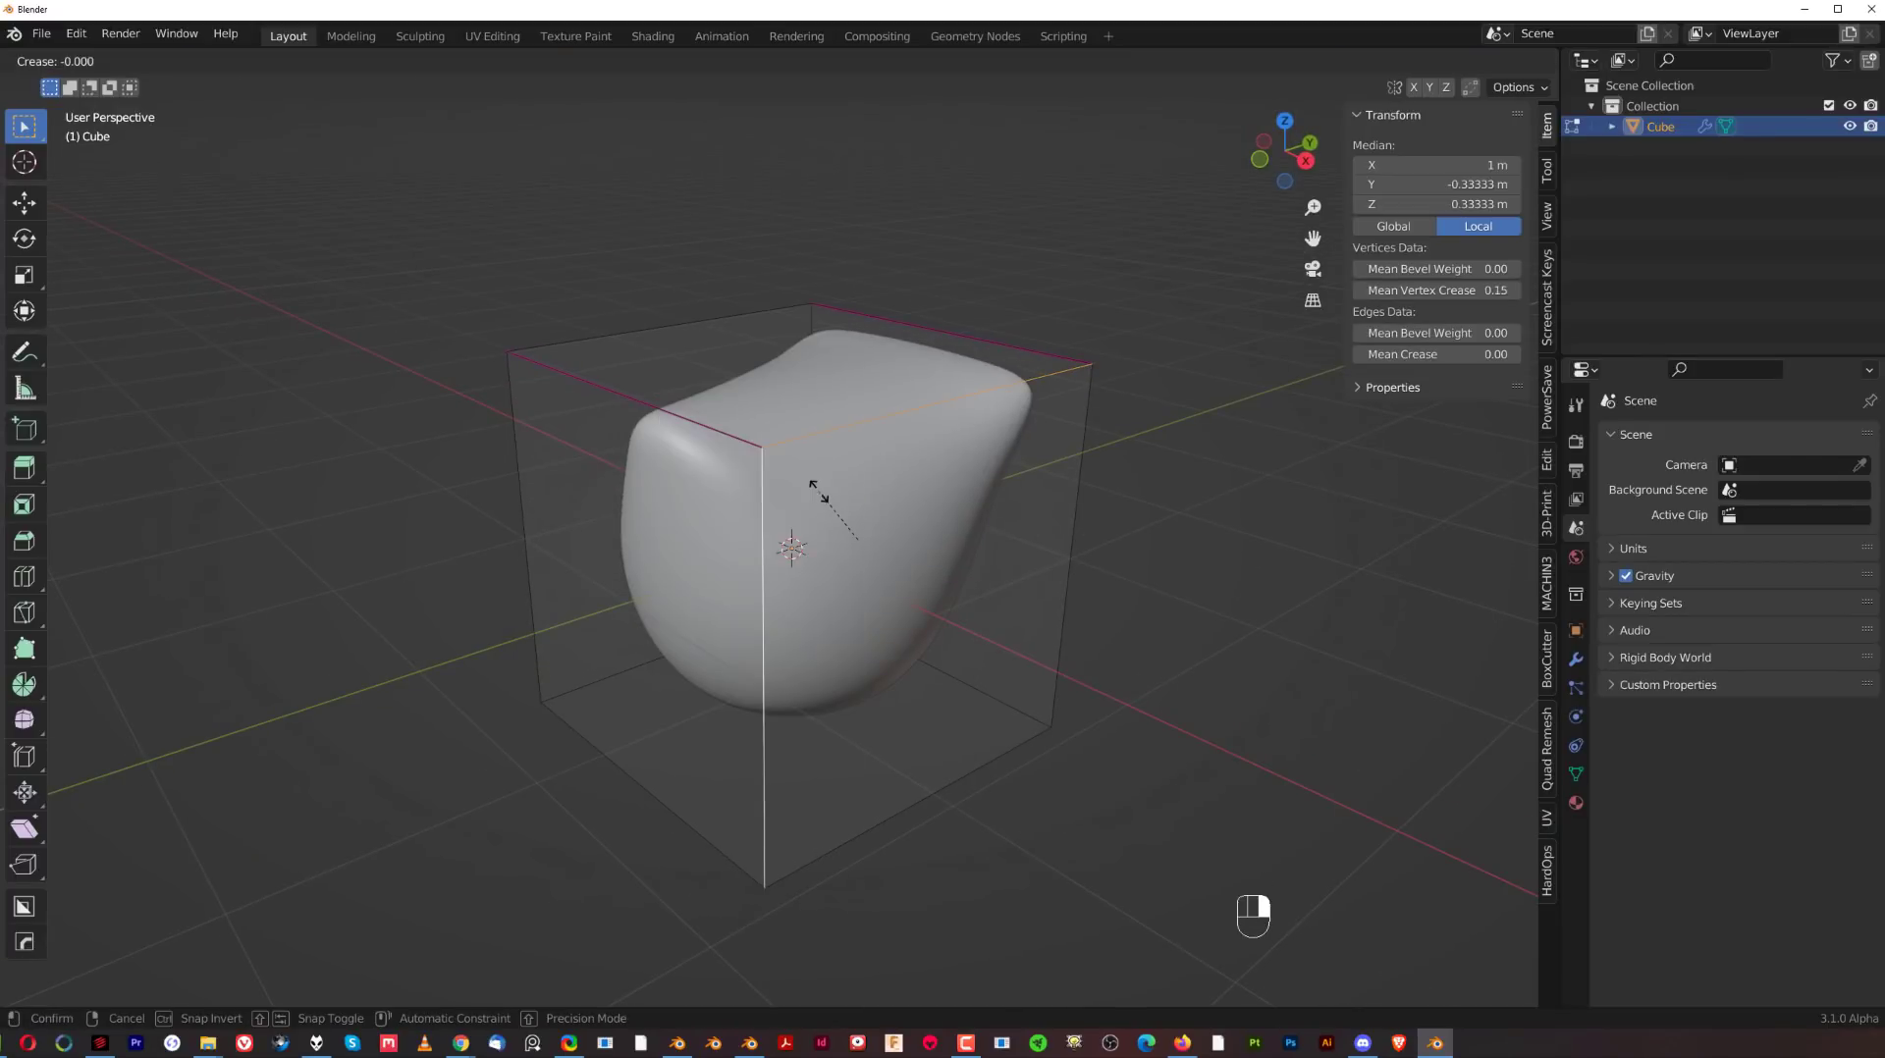
right_click(952, 496)
key("ctrl+z")
key("ctrl+z")
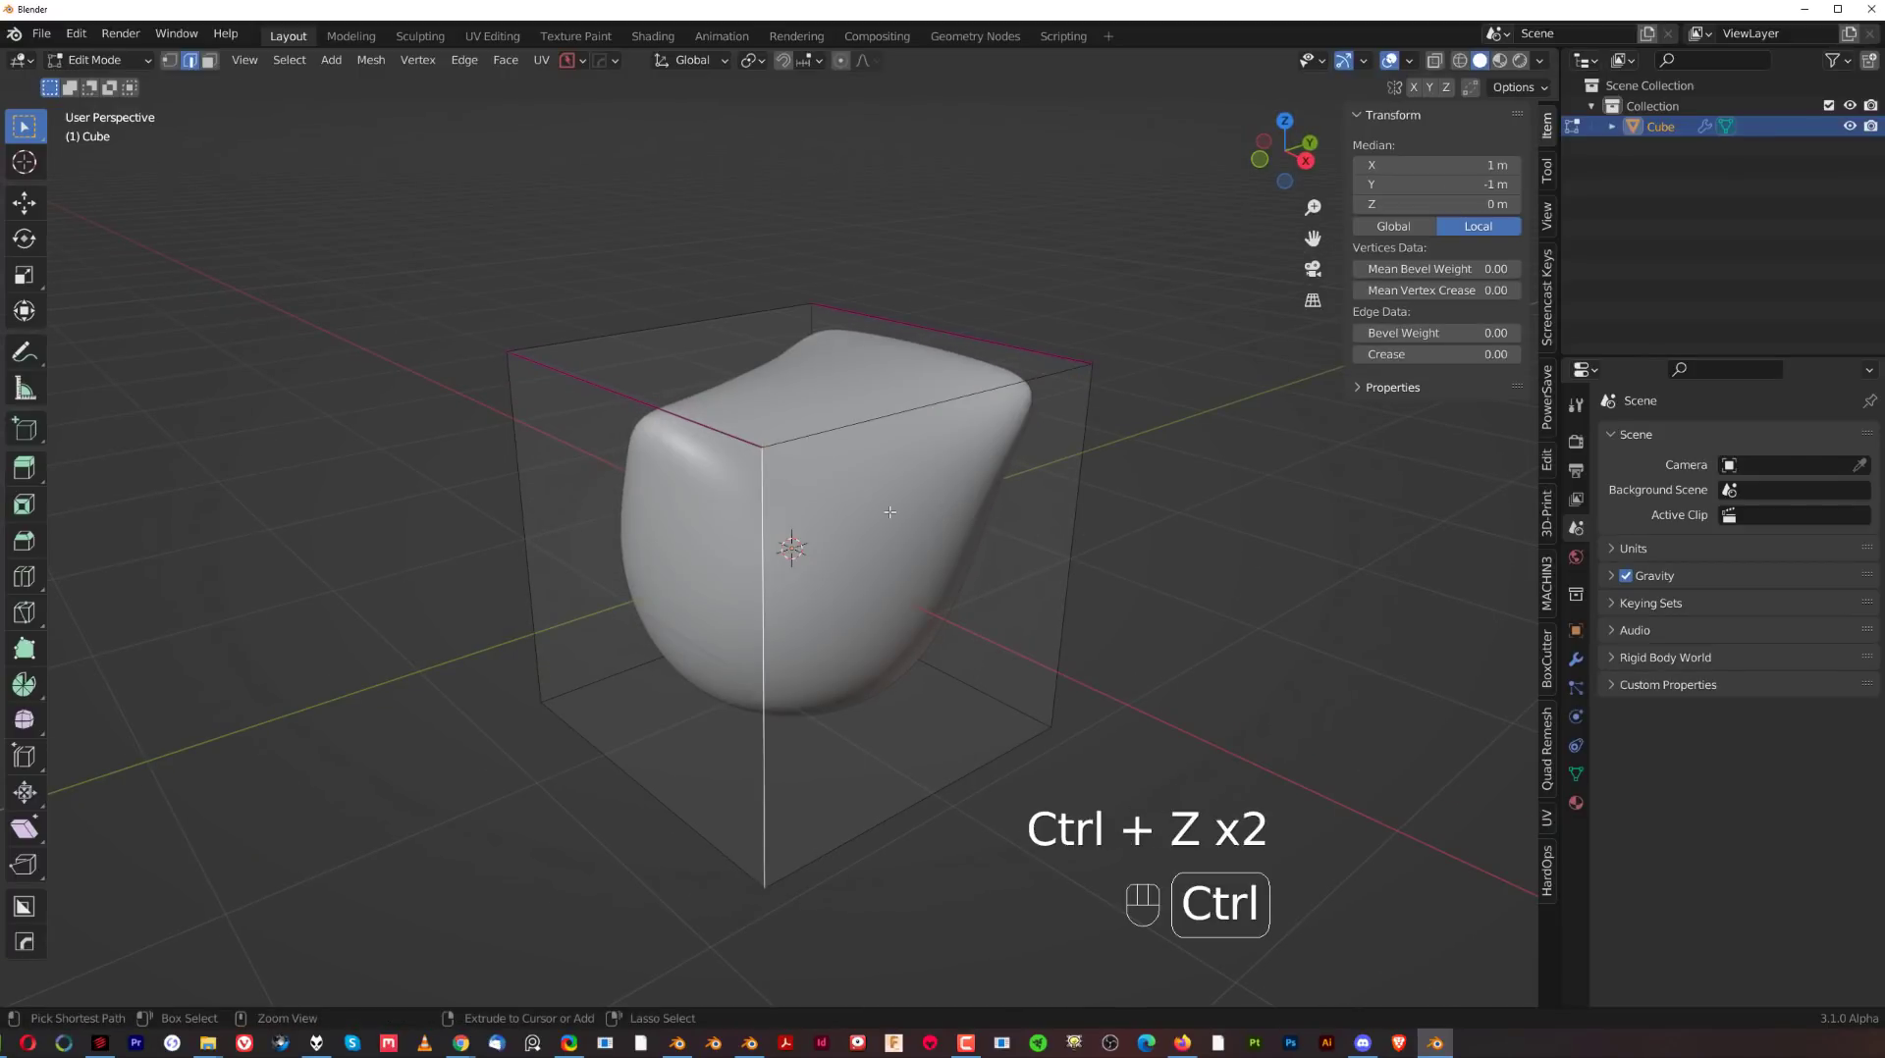
key("ctrl+z")
middle_click_drag(790, 542, 797, 539)
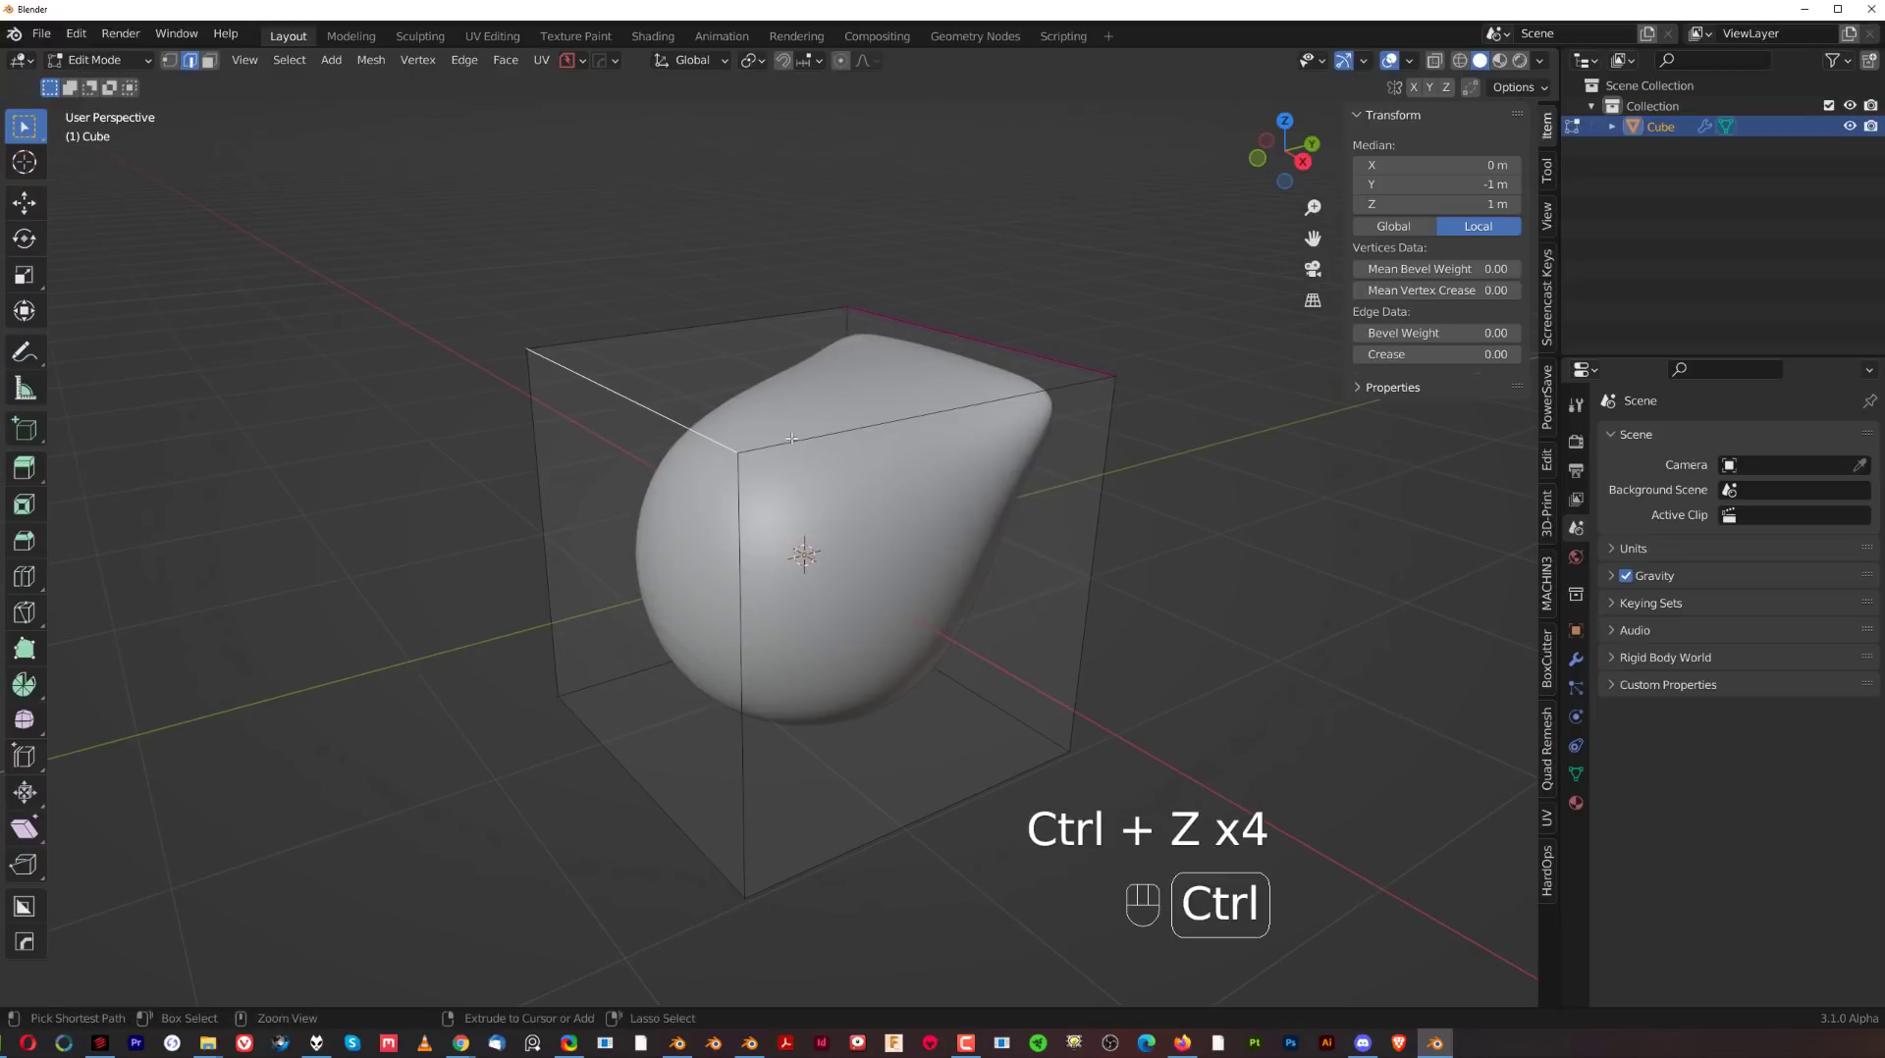
Try a centred vertical loop cut through the cube and undo it.
key("ctrl+r")
left_click(793, 433)
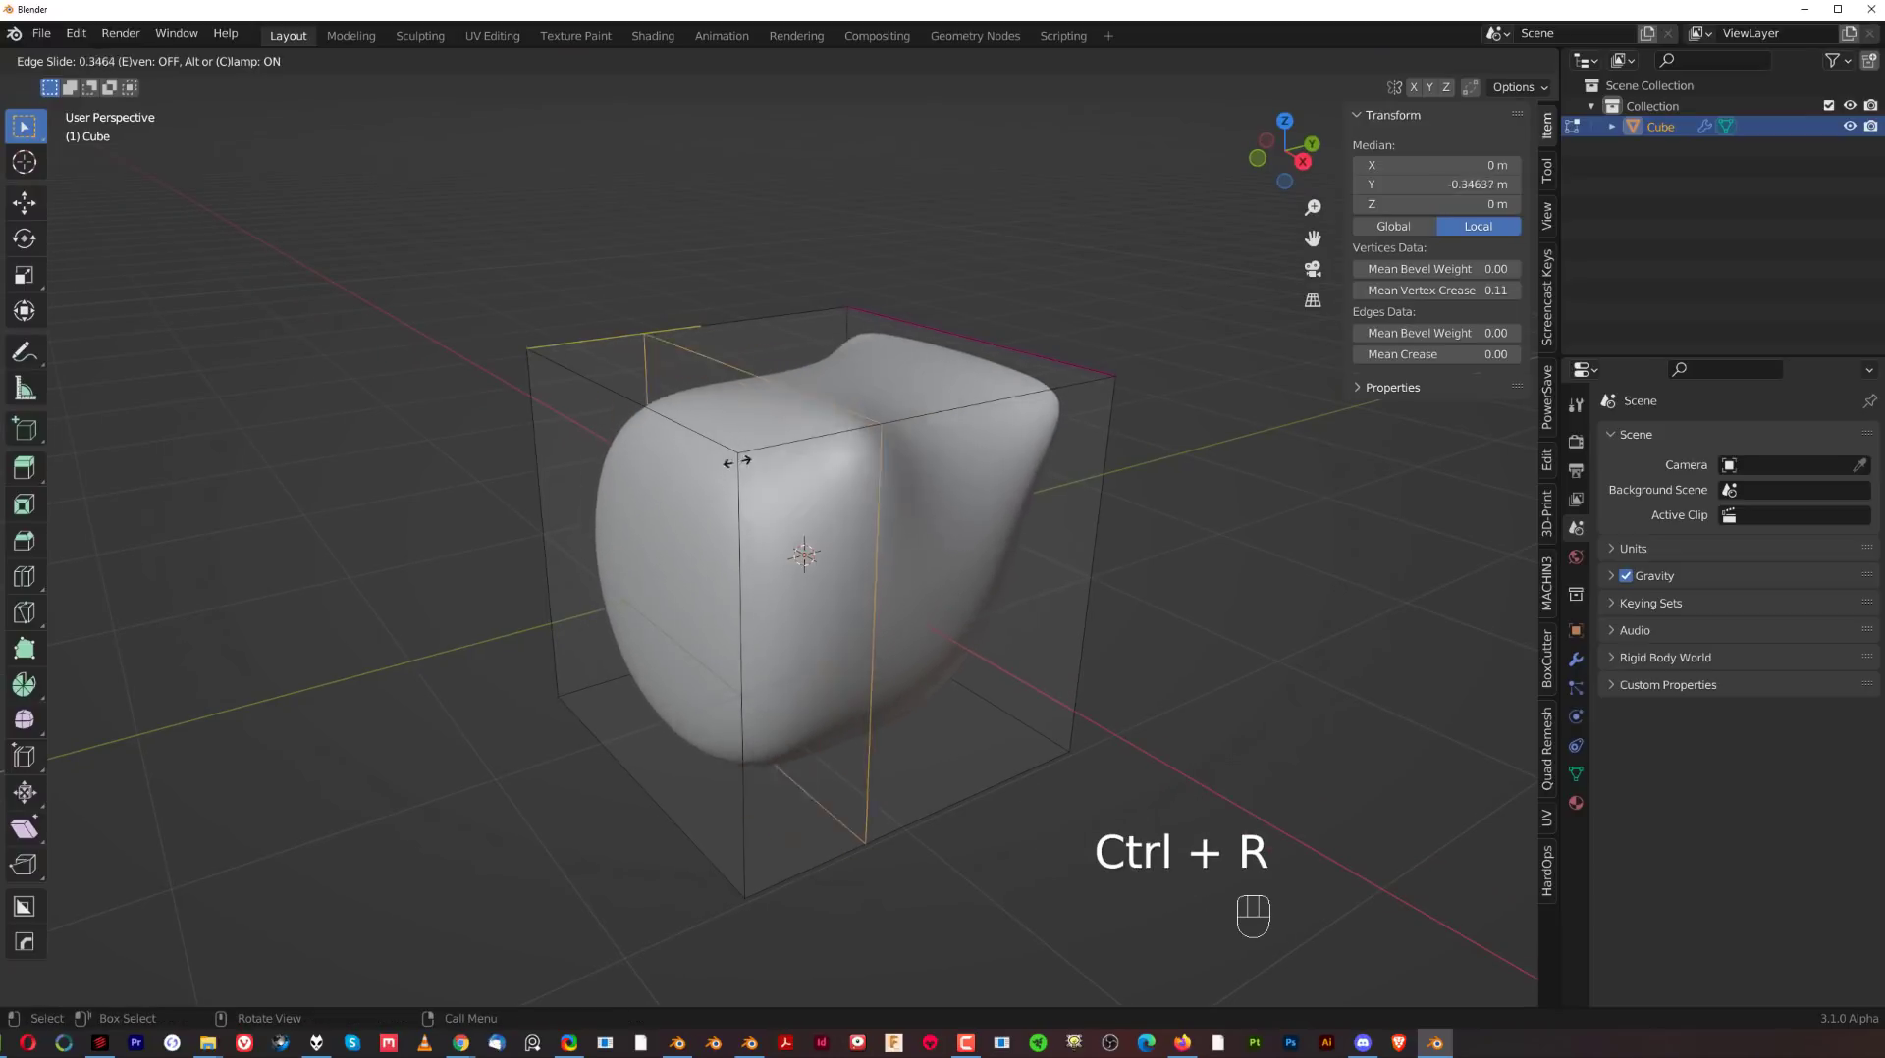
right_click(743, 455)
key("ctrl+z")
Select the upper corner vertex at X 1, Y 1, Z 1 m and set its vertex crease to 0.32.
middle_click_drag(864, 540, 850, 455)
scroll(753, 510, "up", 2)
scroll(820, 548, "up", 2)
scroll(820, 548, "down", 5)
scroll(712, 516, "down", 2)
scroll(812, 516, "up", 3)
key("1")
left_click(812, 509)
middle_click_drag(964, 521, 744, 364, "shift")
middle_click_drag(744, 365, 731, 350)
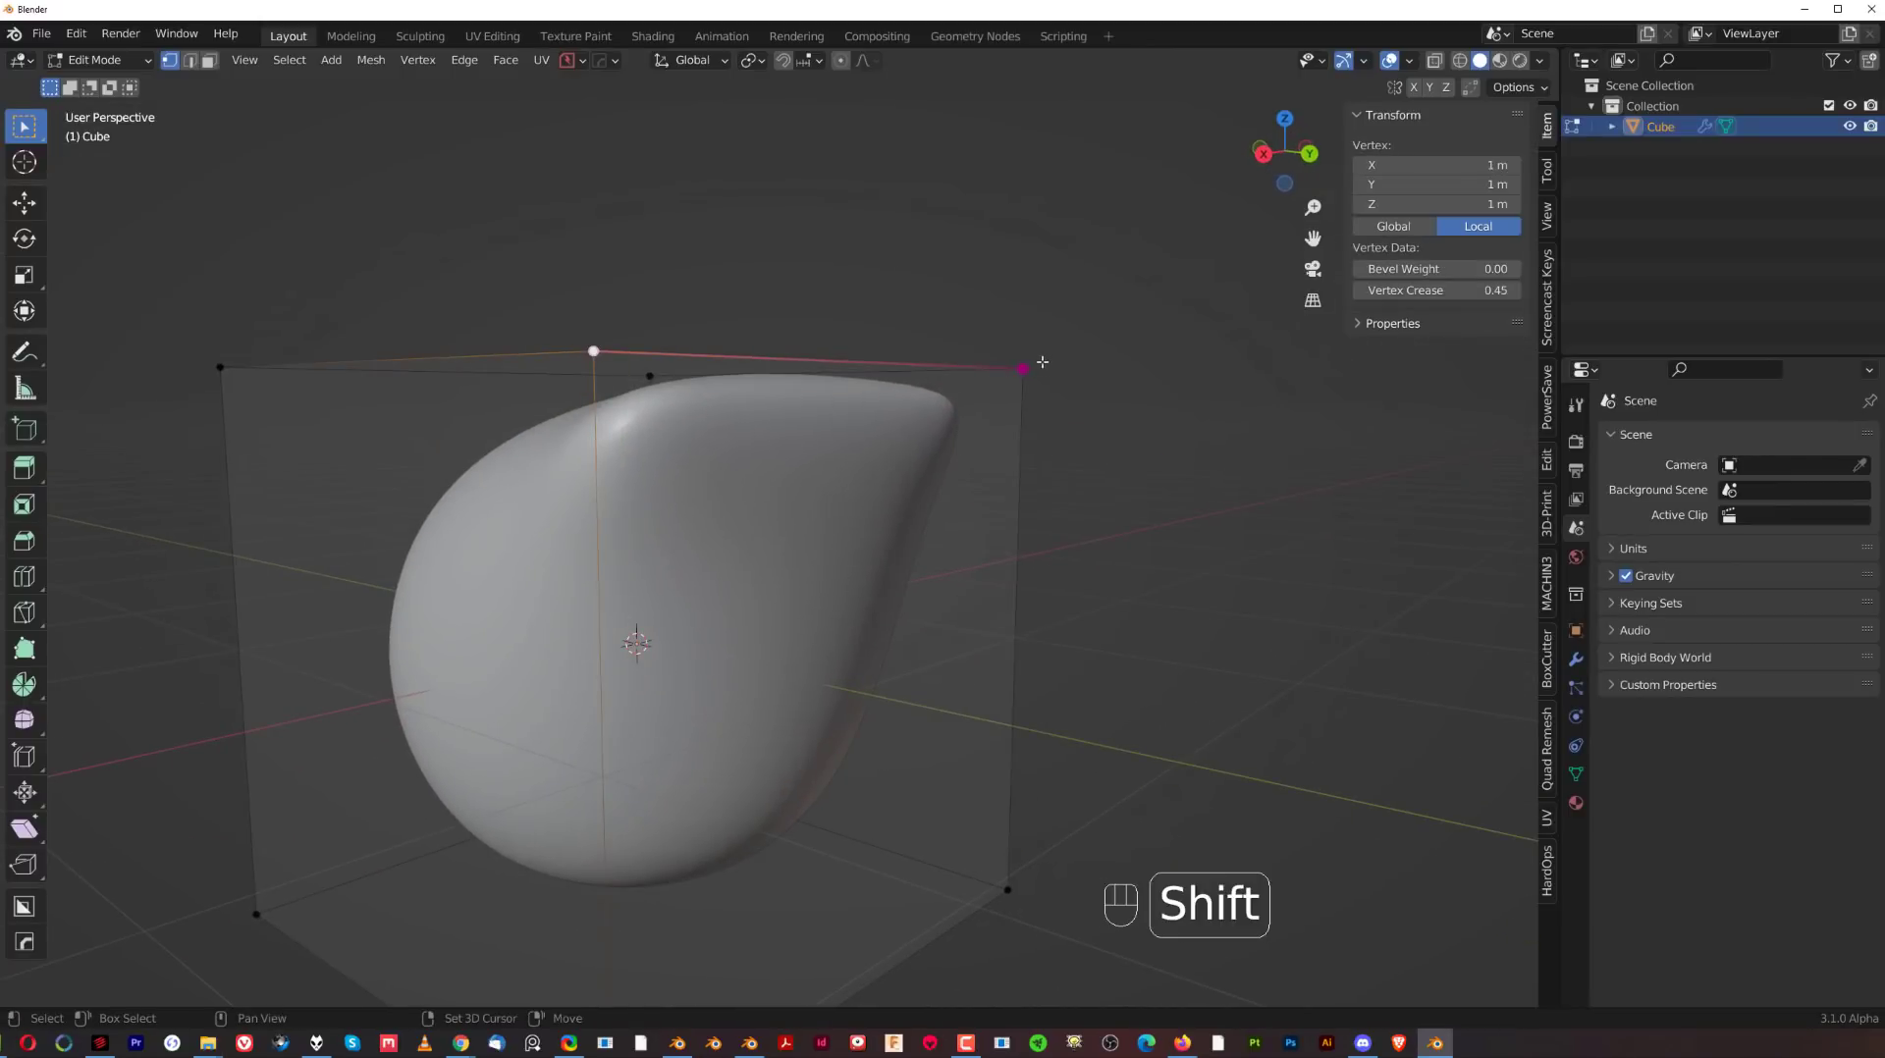
middle_click_drag(918, 468, 1085, 521)
left_click(1143, 520)
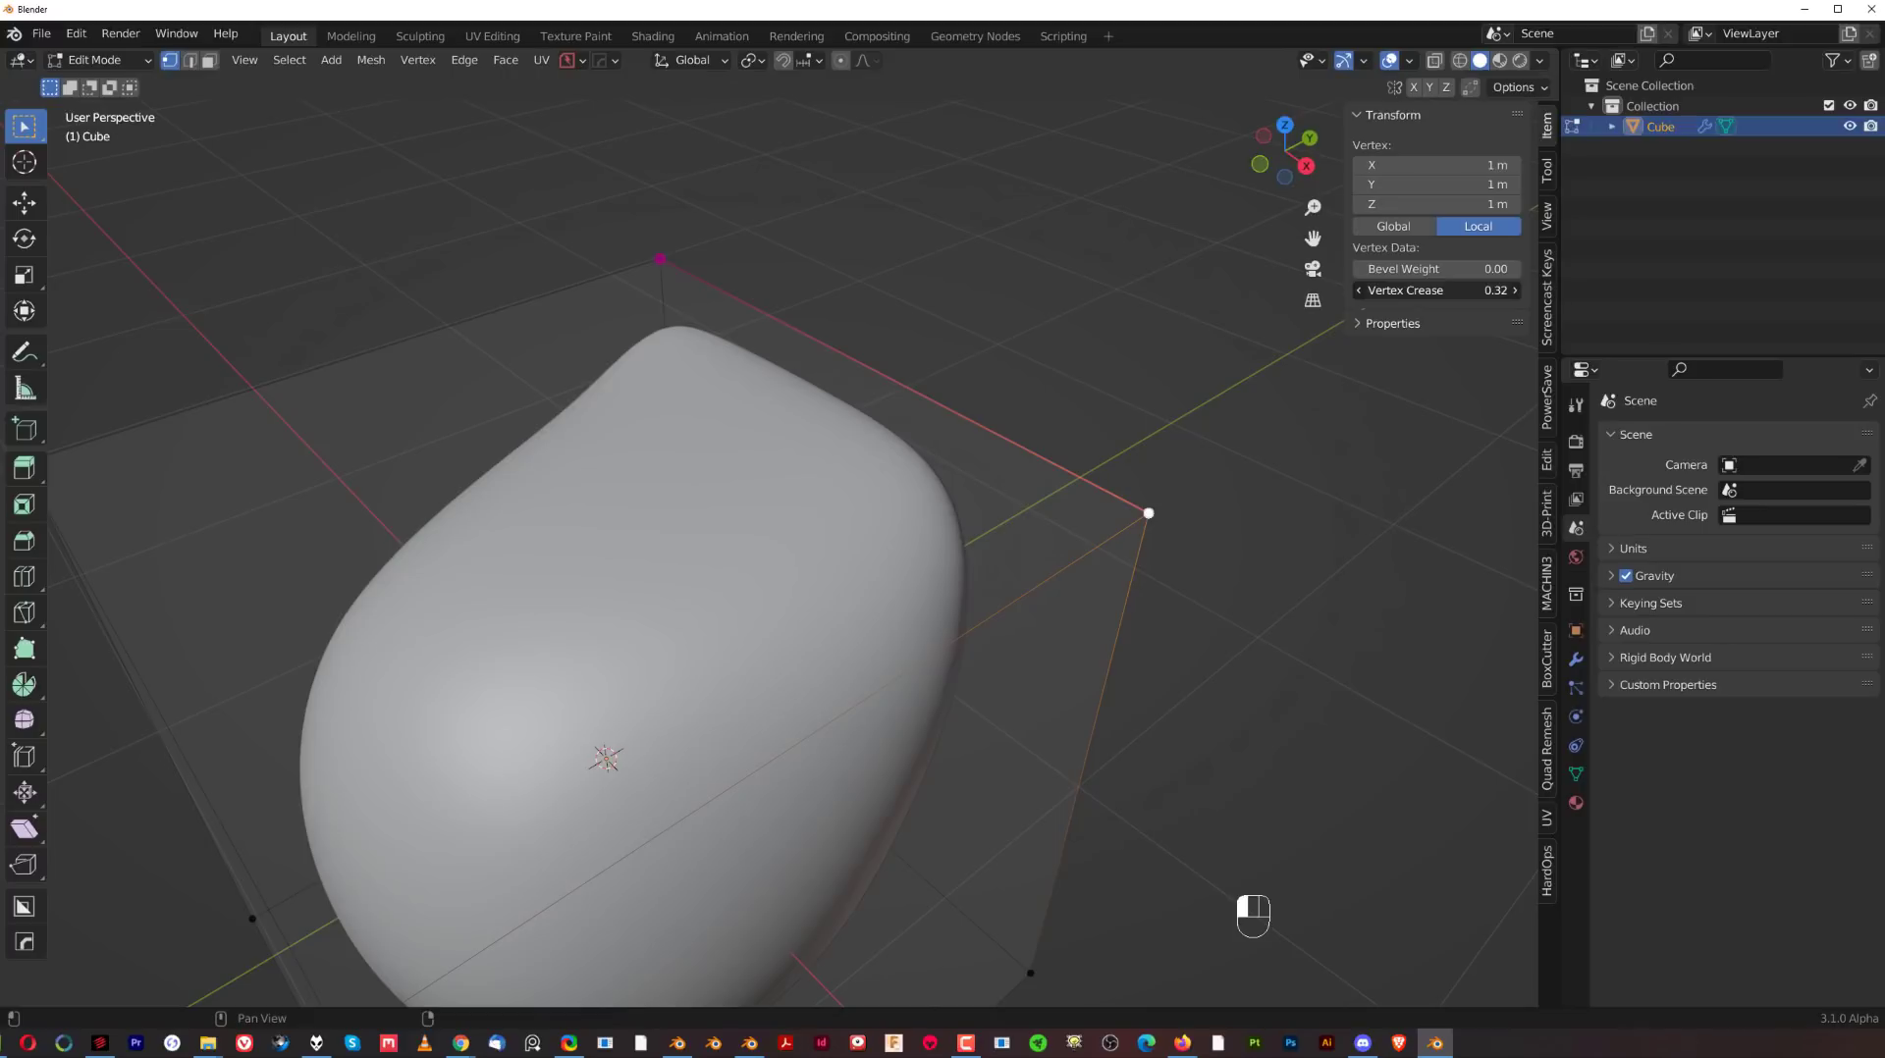
Symmetrize the mesh along Y so that the creased upper edge is mirrored onto the opposite side.
scroll(1090, 438, "down", 4)
middle_click_drag(1084, 438, 751, 517)
middle_click_drag(950, 471, 907, 583, "shift")
middle_click_drag(939, 488, 918, 406)
left_click(962, 491)
Select the edge loop around the middle of the mirrored cube and remove it with Dissolve Edges.
key("Tab")
left_click(732, 476, "alt")
key("x")
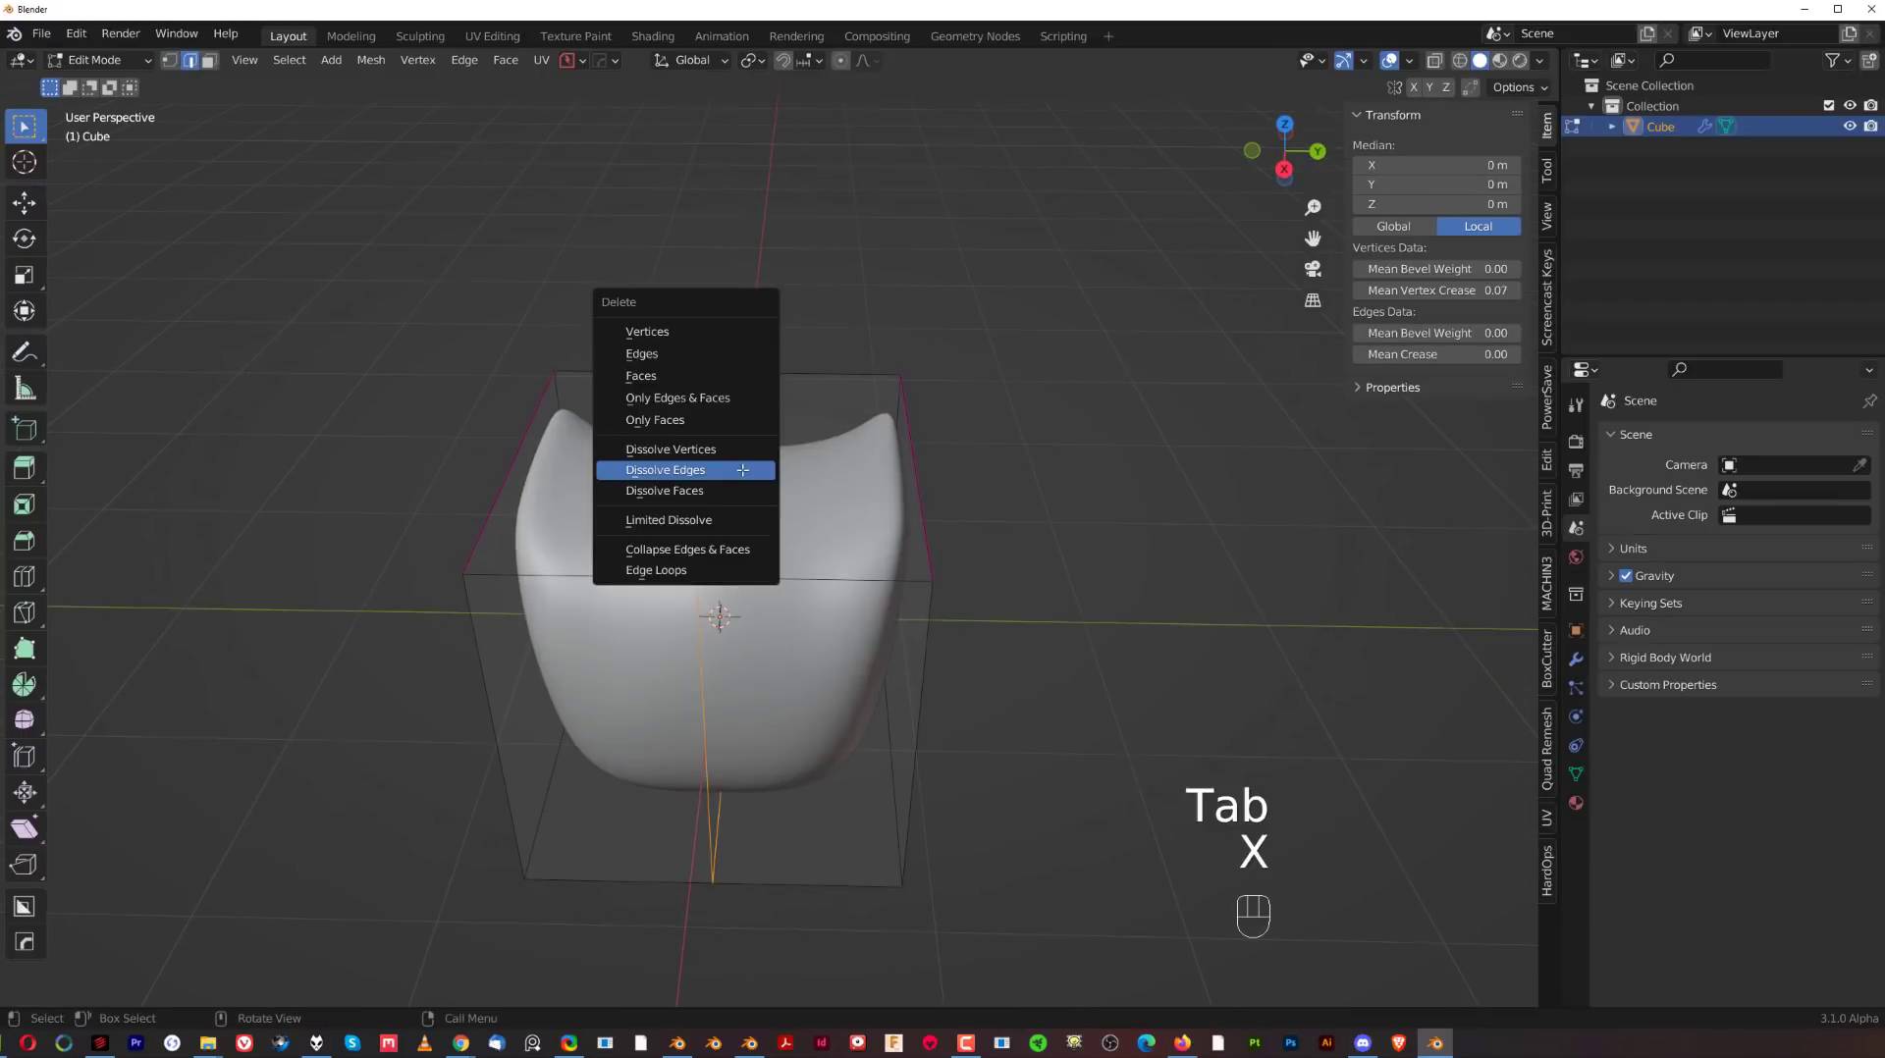
left_click(744, 477)
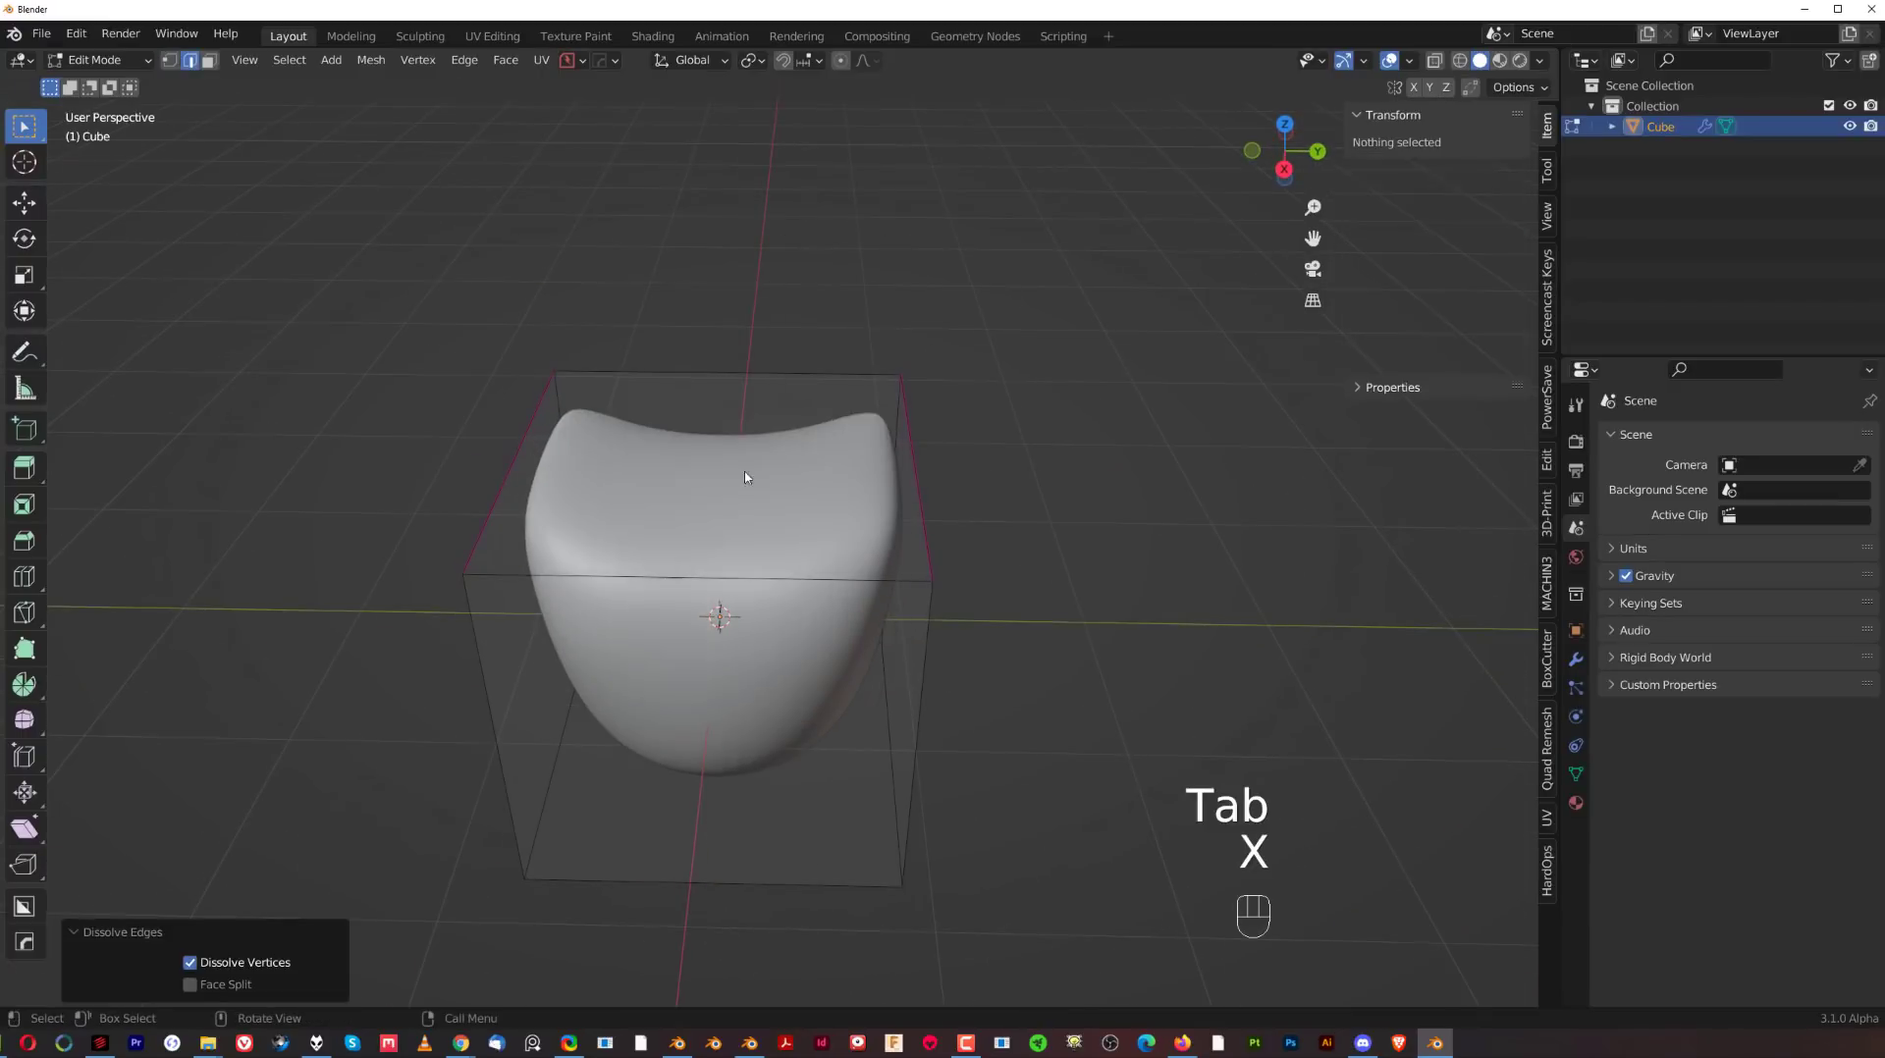
Symmetrize the mesh along Z from + to - so that the creased upper half is mirrored downwards.
middle_click_drag(744, 477, 981, 409)
key("Tab")
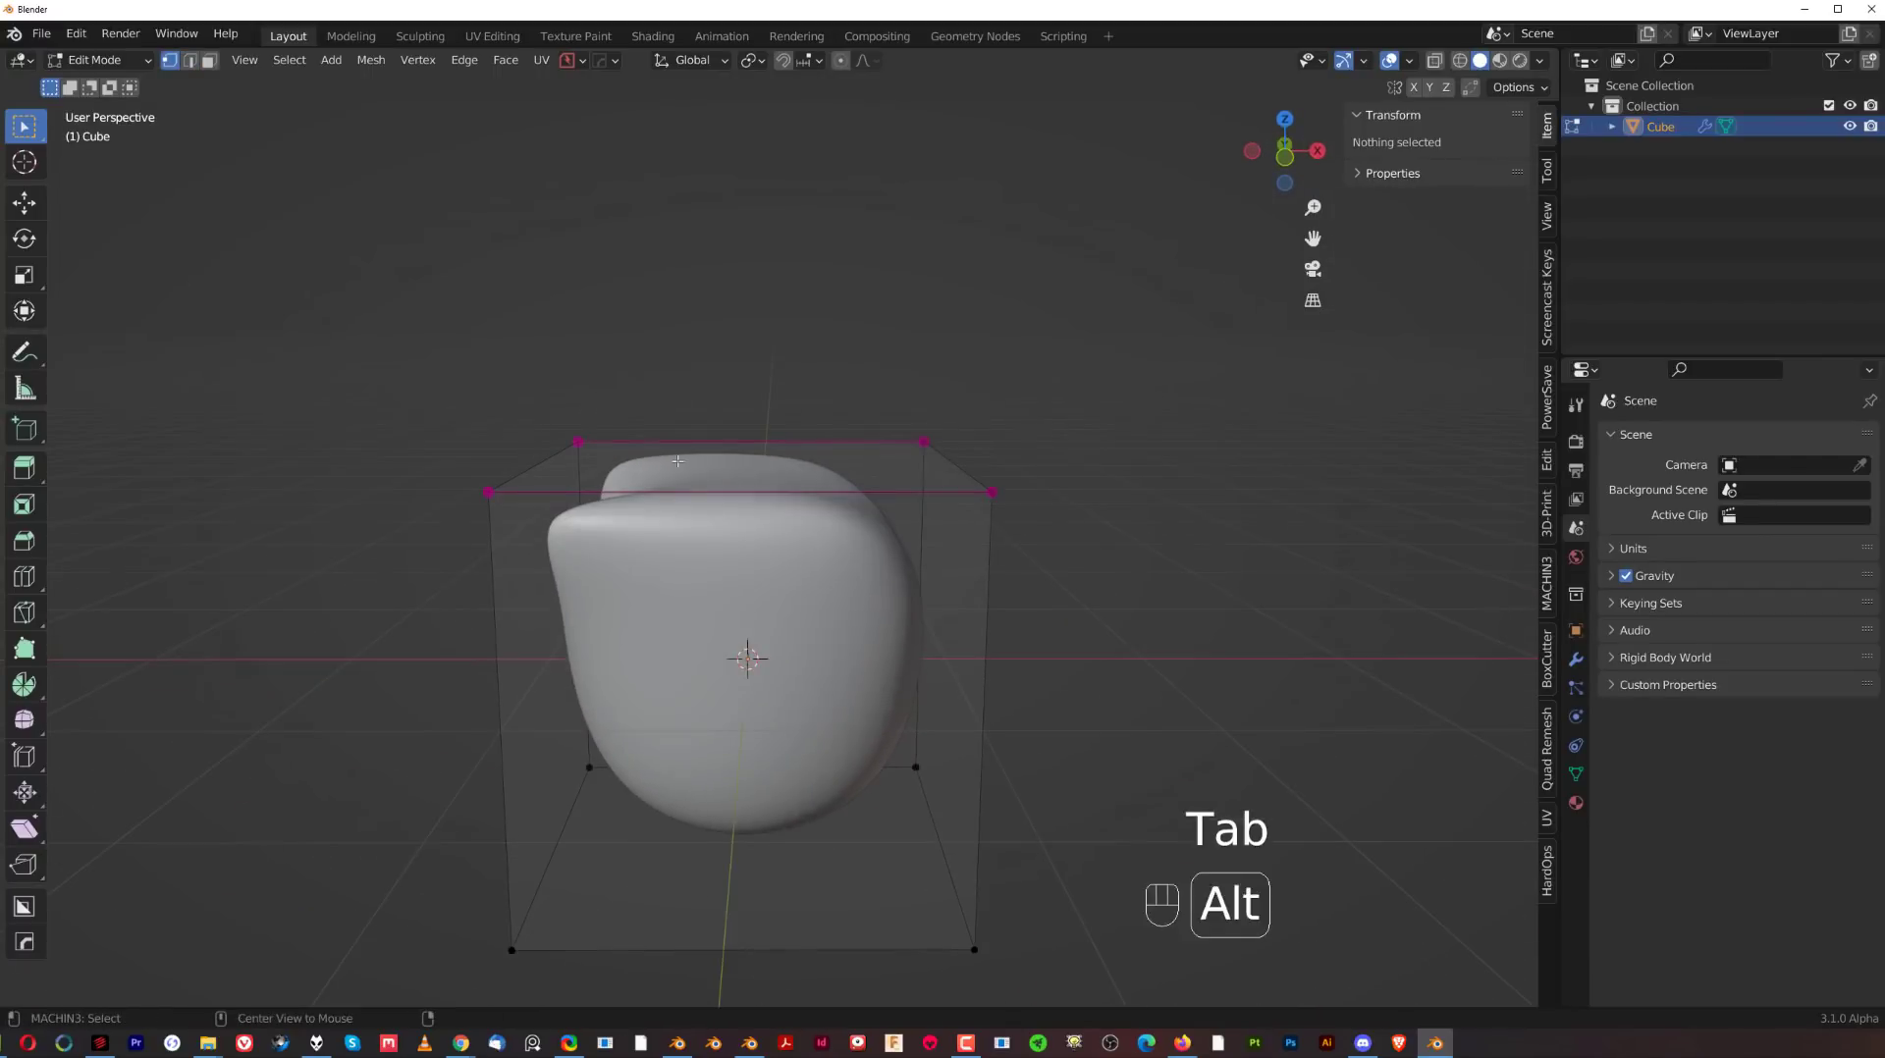
key("alt+x")
mouse_move(689, 671)
middle_mouse_down()
mouse_move(846, 492)
mouse_move(1011, 387)
mouse_move(1166, 408)
mouse_move(735, 438)
mouse_move(642, 475)
middle_mouse_up()
middle_click_drag(938, 477, 786, 486)
middle_click_drag(1370, 614, 914, 572, "shift")
mouse_move(914, 571)
middle_mouse_down()
mouse_move(858, 360)
mouse_move(931, 525)
mouse_move(884, 584)
mouse_move(794, 525)
mouse_move(917, 569)
mouse_move(900, 589)
mouse_move(960, 618)
mouse_move(917, 546)
mouse_move(917, 496)
mouse_move(926, 538)
mouse_move(860, 486)
mouse_move(913, 531)
mouse_move(942, 476)
mouse_move(900, 486)
mouse_move(893, 526)
mouse_move(923, 538)
mouse_move(908, 513)
mouse_move(1132, 504)
middle_mouse_up()
middle_click_drag(949, 534, 1061, 457, "shift")
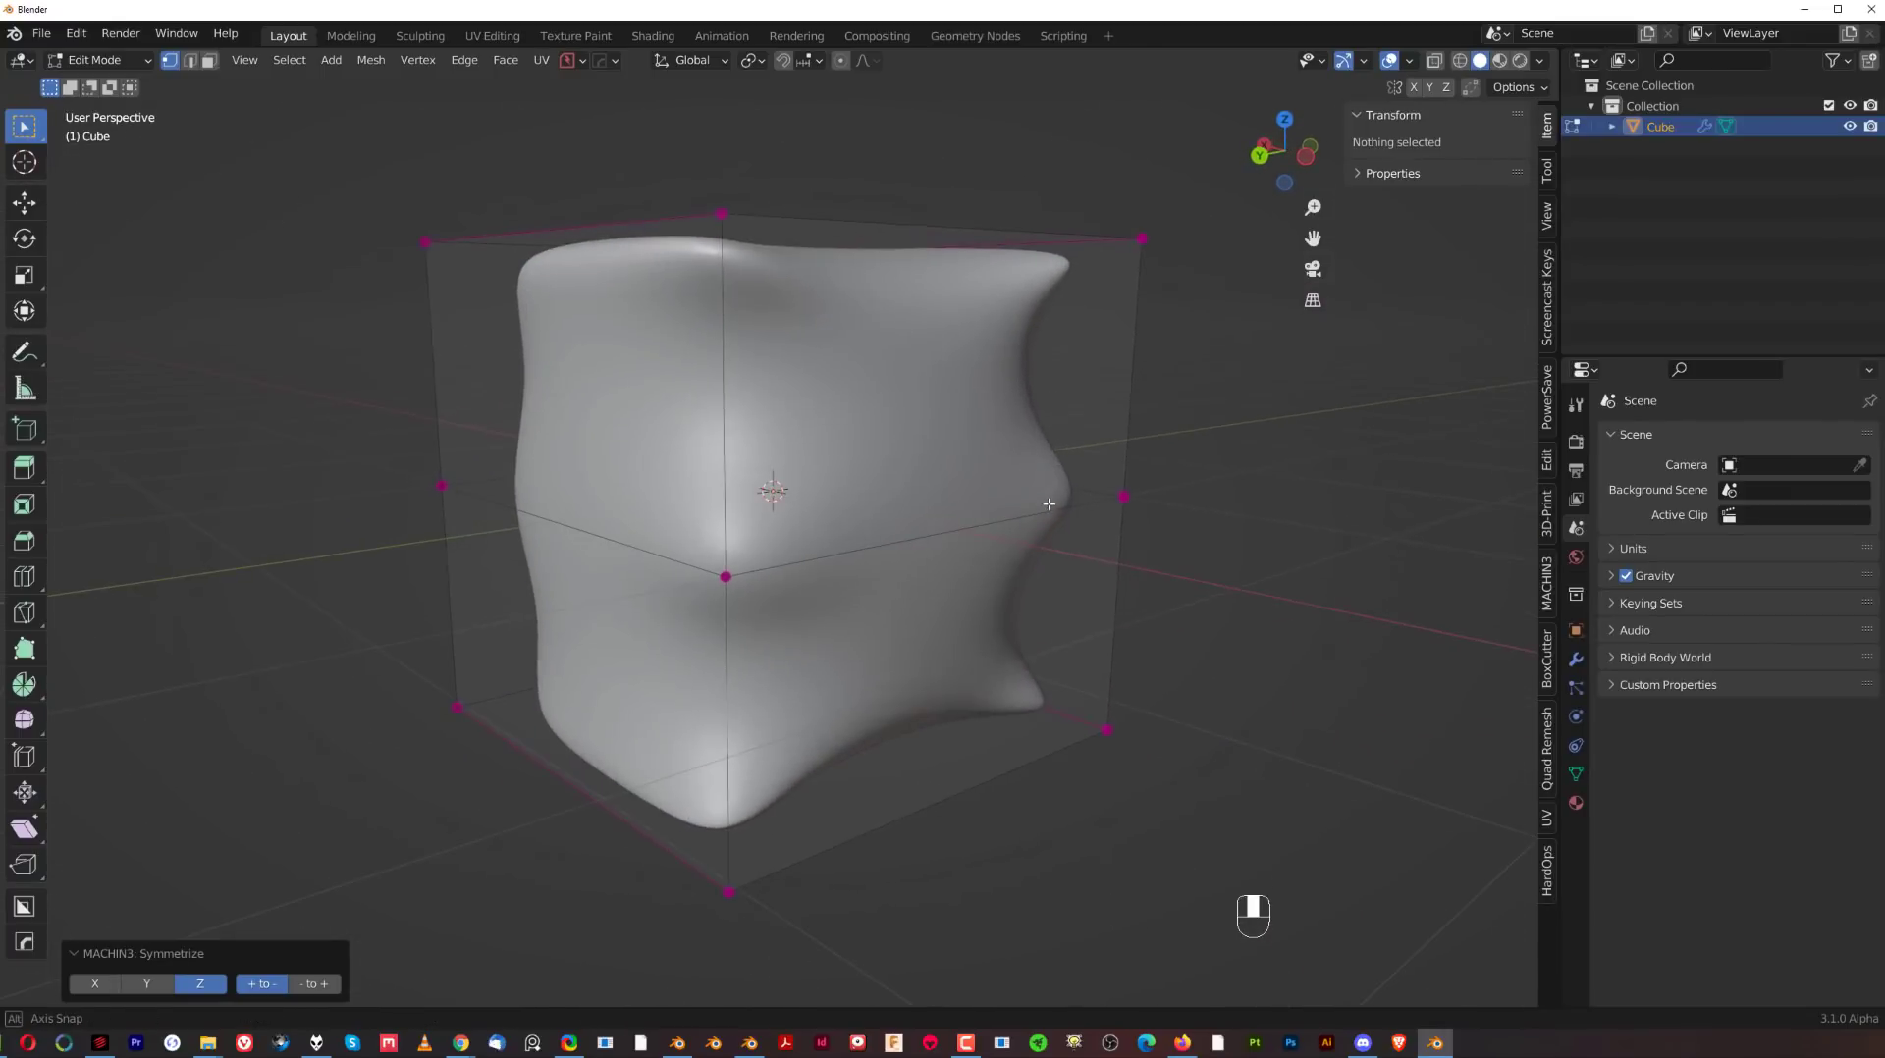